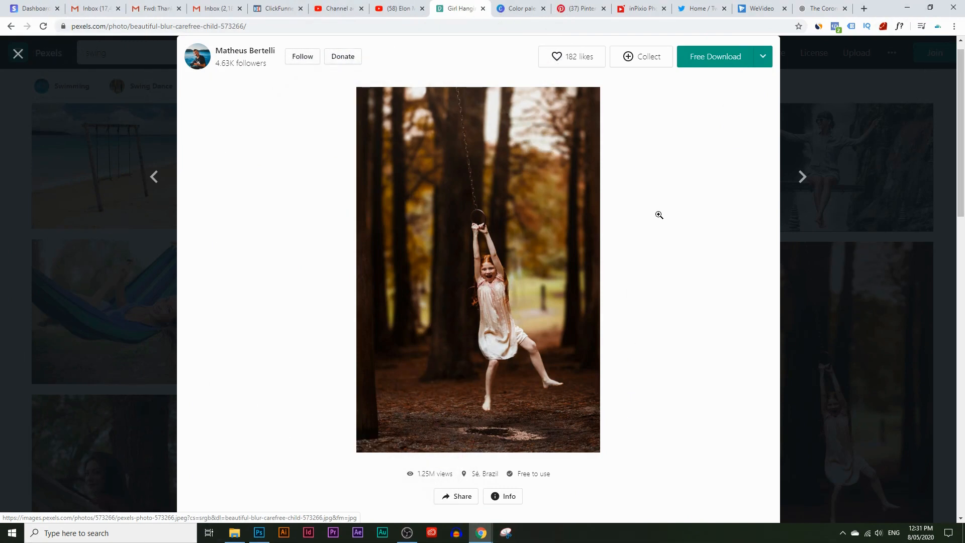
Copy the photo of the girl hanging from a chain in the forest and switch to Photoshop.
right_click(397, 181)
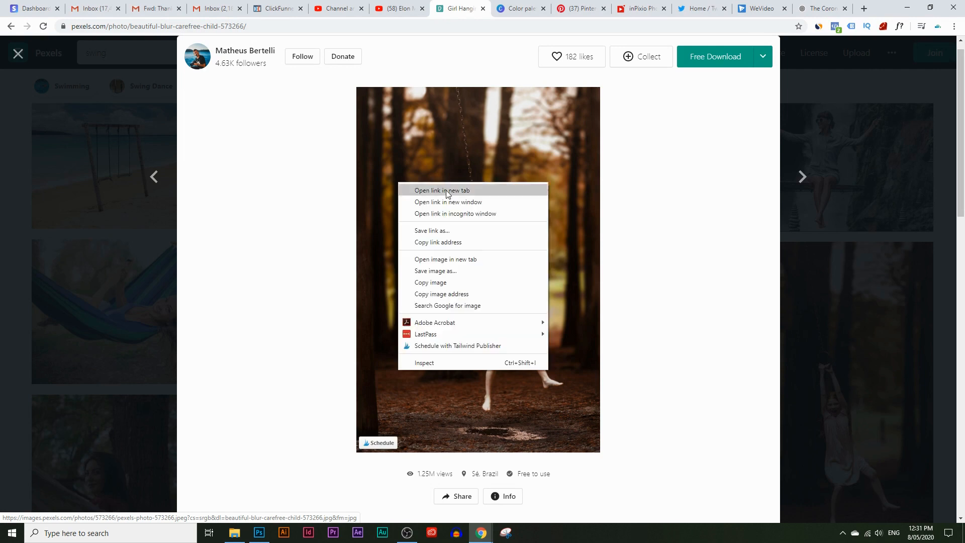
click(492, 285)
click(259, 533)
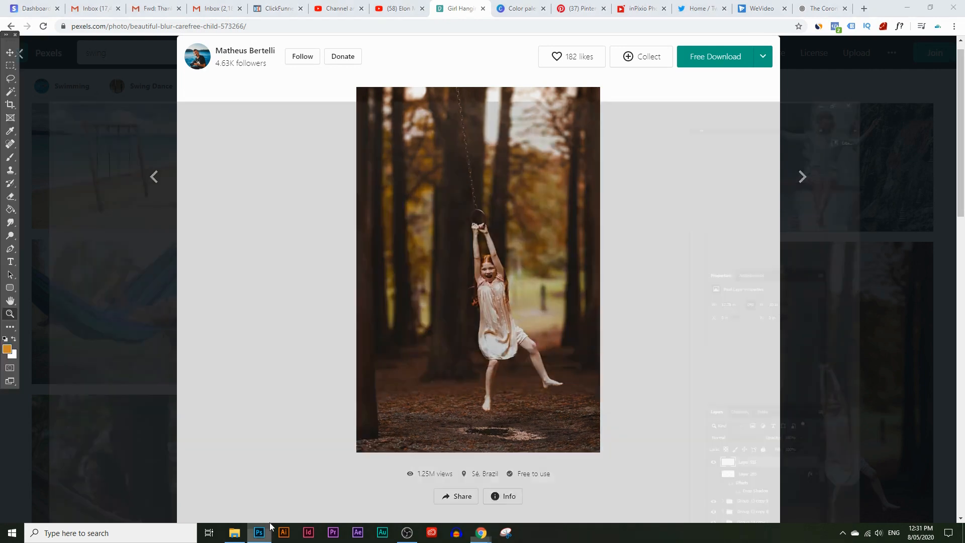
Create a new 1000 x 1500 px document at 72 ppi with a white background and paste the copied photo into it.
click(28, 6)
click(39, 17)
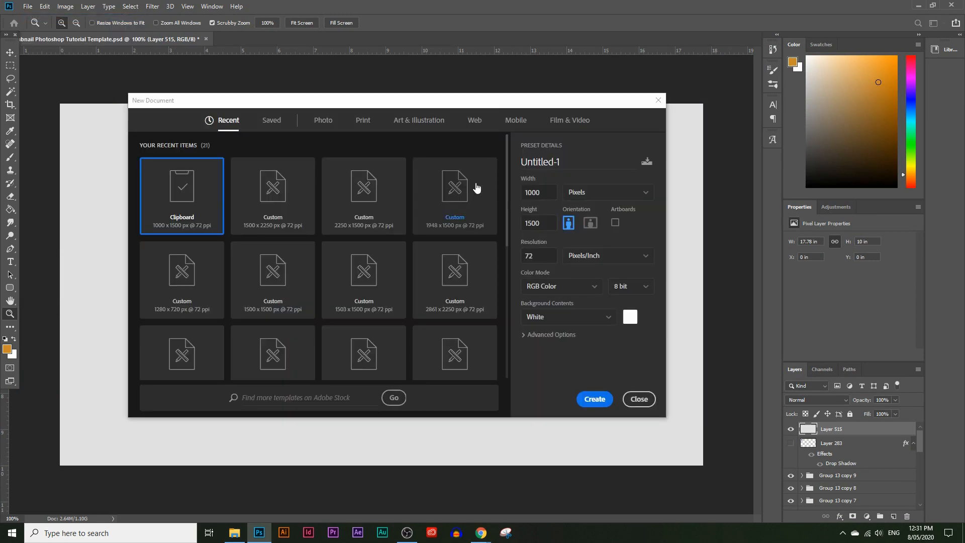
click(598, 400)
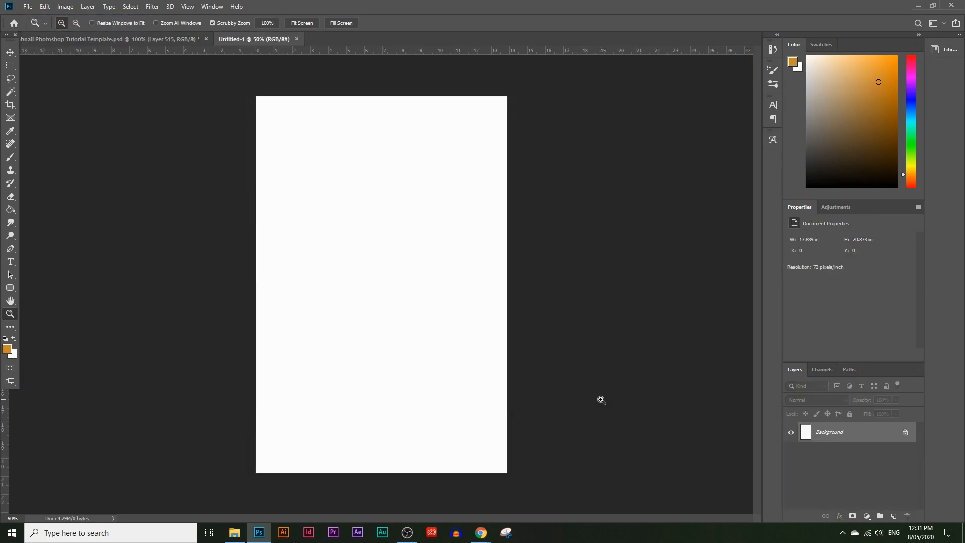
key(ctrl+v)
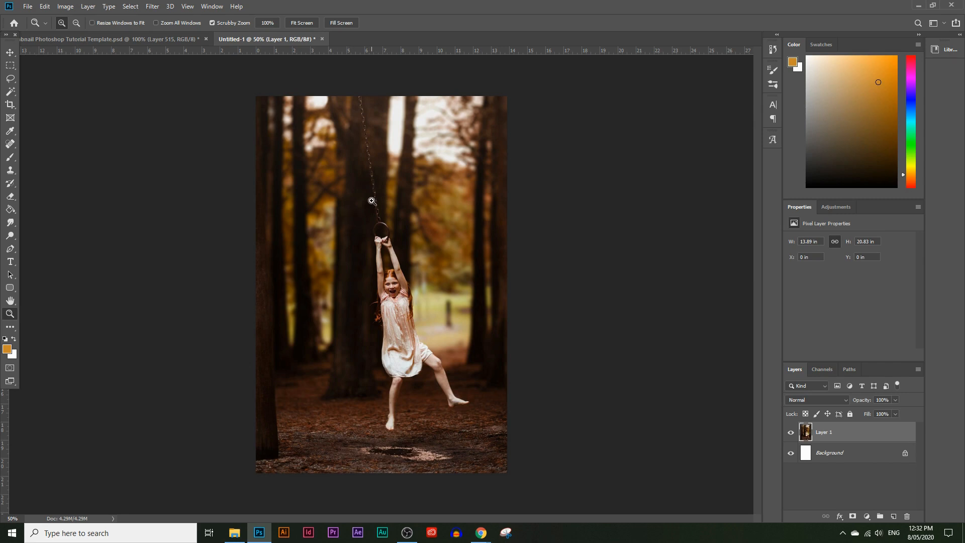
Examine the chain and the ring above the girl's hands up close.
click(404, 298)
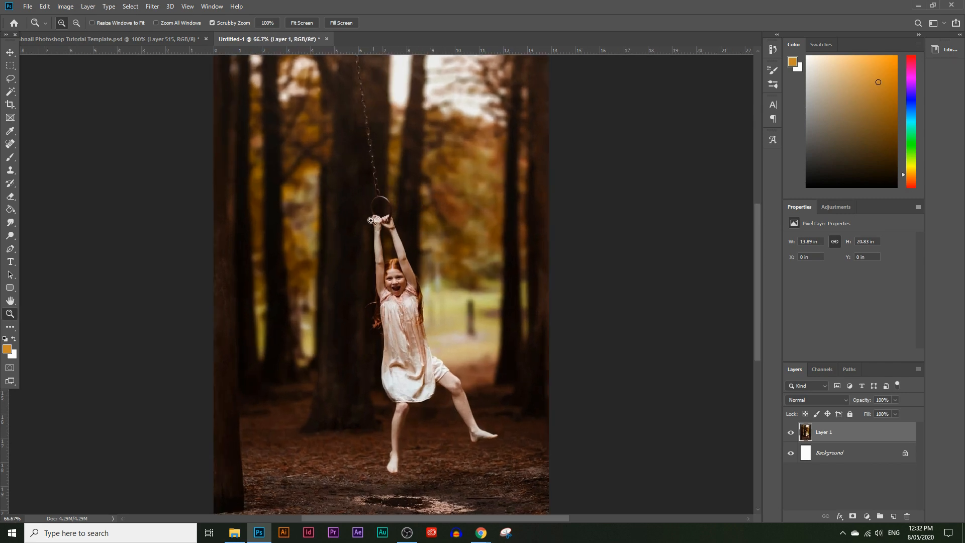
mouse_move(369, 116)
mouse_down()
mouse_move(358, 80)
mouse_move(374, 117)
mouse_up()
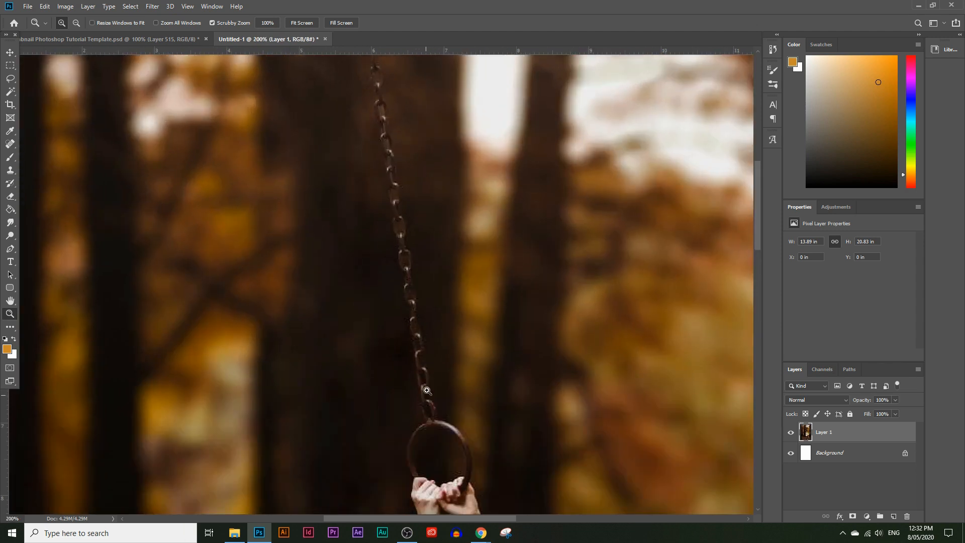
click(389, 168)
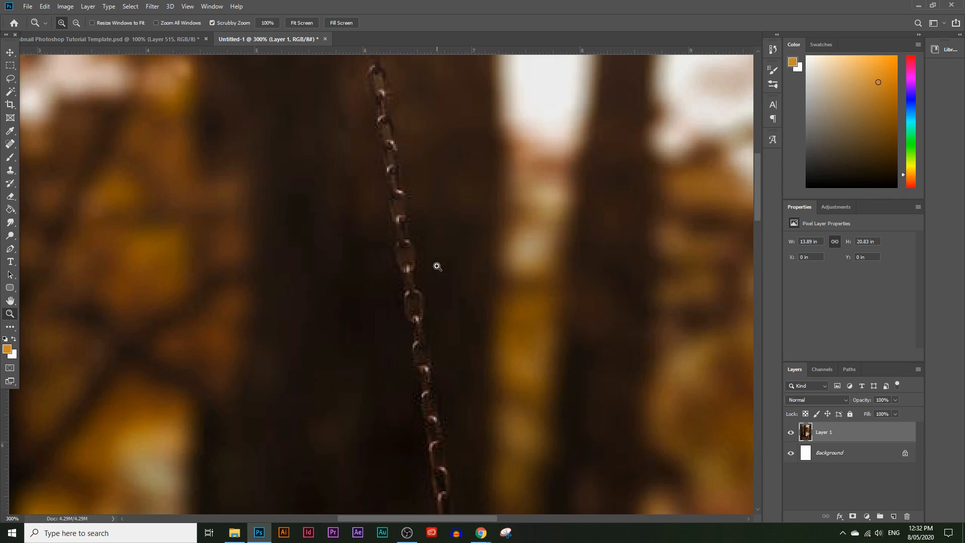
alt+click(478, 307)
alt+click(442, 318)
alt+click(491, 286)
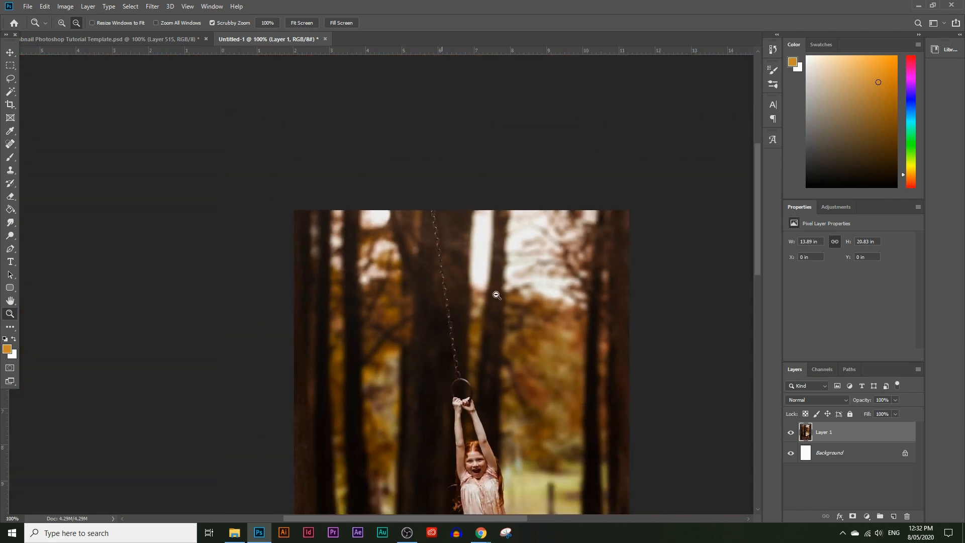
scroll(497, 295, down, 3)
drag(525, 521, 545, 519)
Rename the pasted photo layer "original image".
double_click(817, 437)
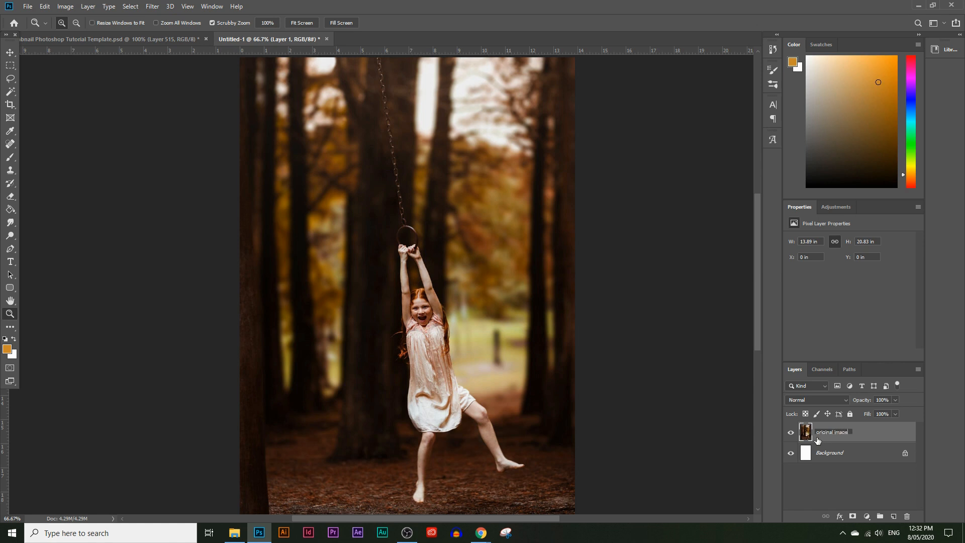
click(864, 430)
scroll(722, 367, down, 1)
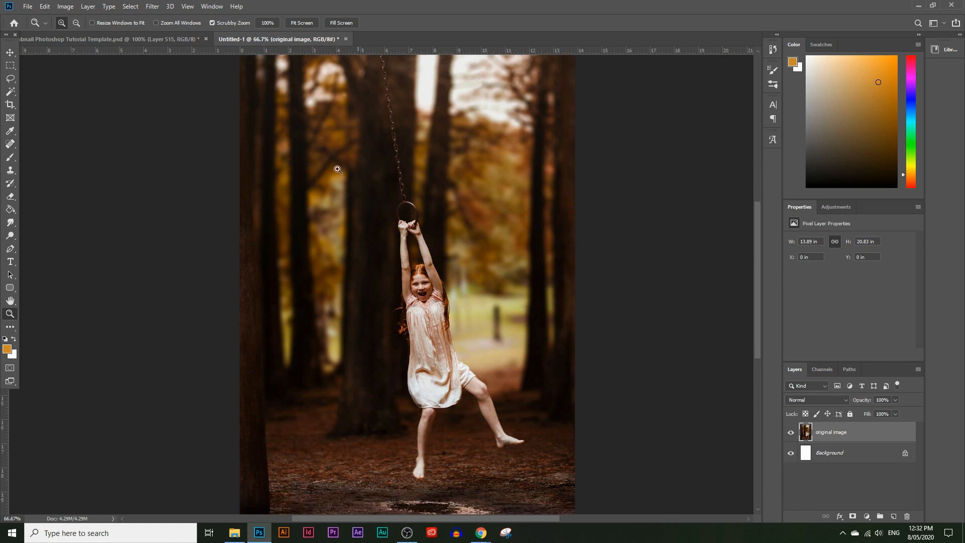
Select the girl with the automatic Subject selection and check the outline along her legs, dress, hair and arms.
click(130, 7)
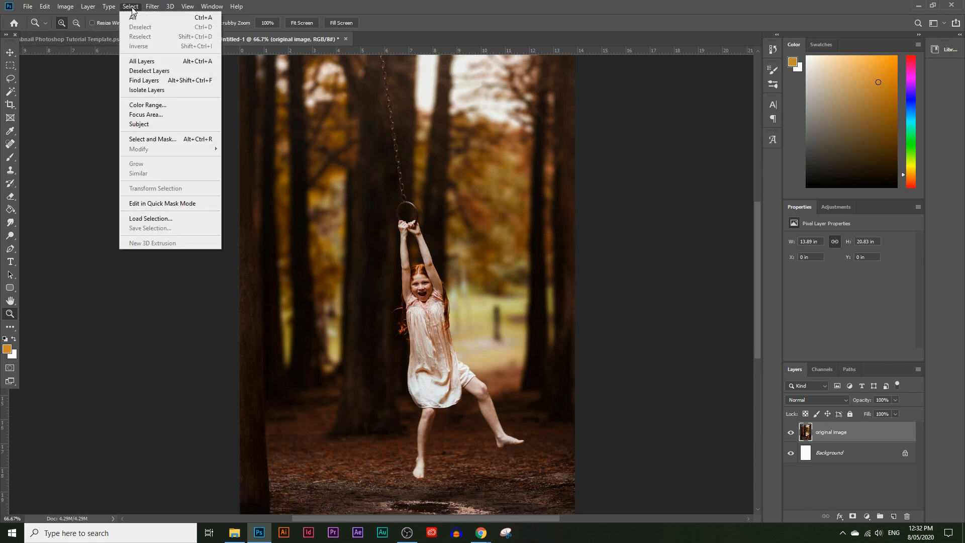
click(147, 125)
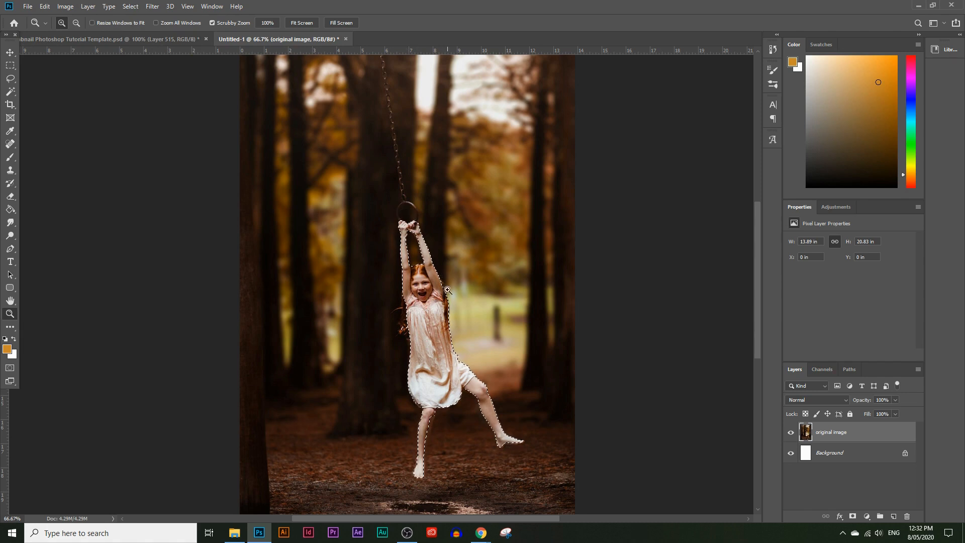
drag(369, 387, 448, 302)
scroll(437, 309, down, 3)
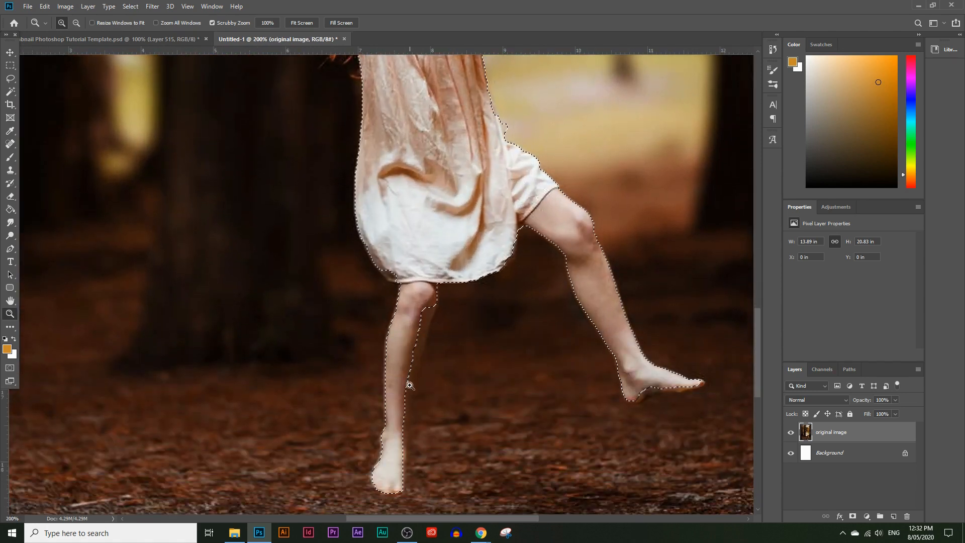
scroll(397, 281, up, 3)
scroll(383, 211, up, 6)
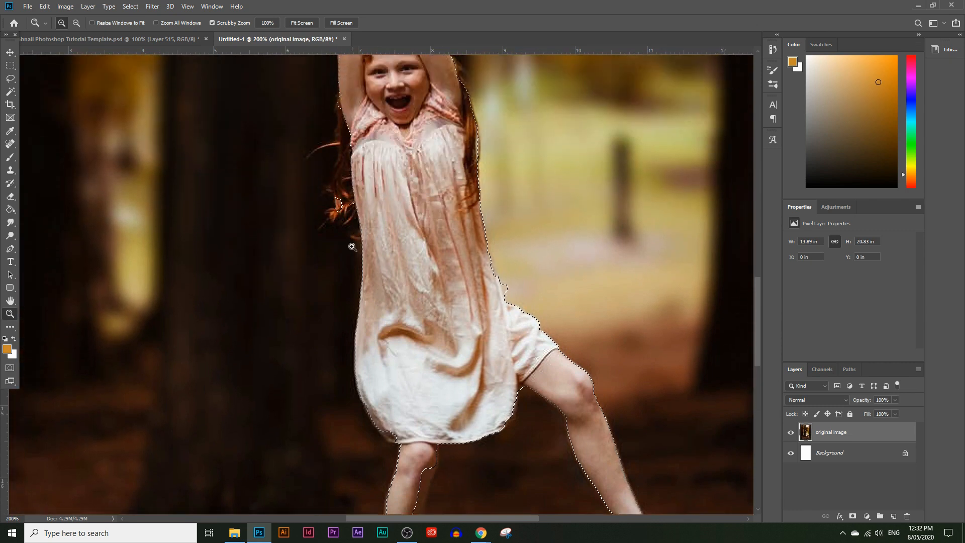
scroll(376, 267, up, 5)
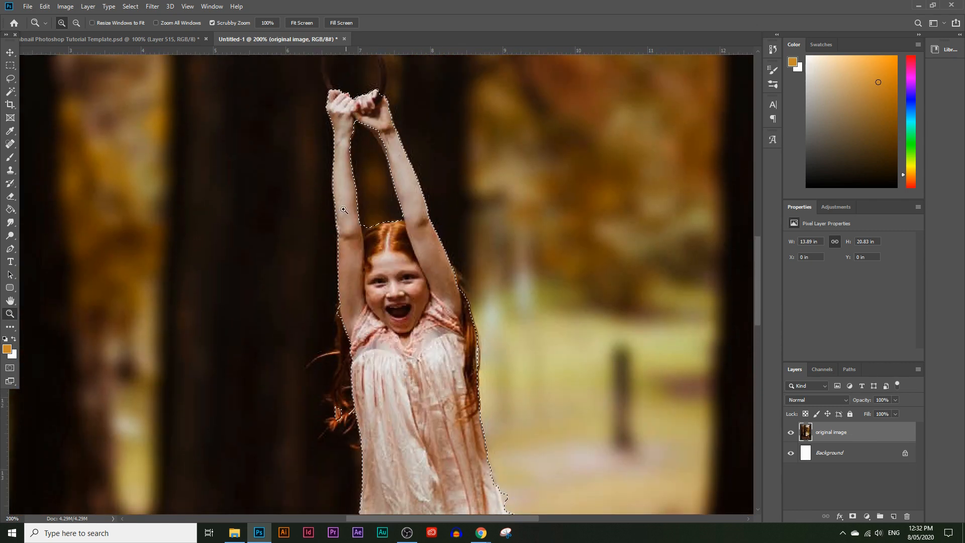
scroll(507, 286, down, 5)
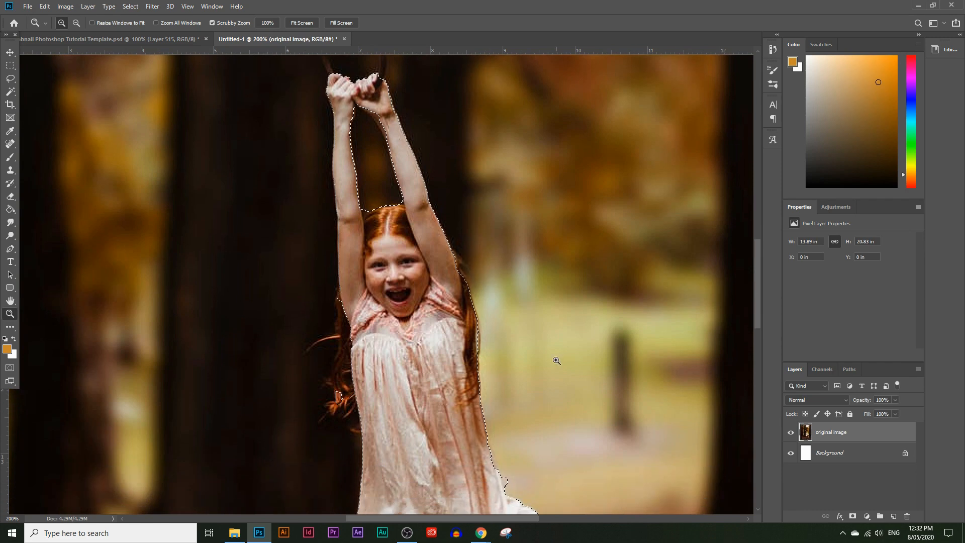
scroll(723, 421, down, 1)
Add a new layer above the photo and name it "red guide".
click(893, 516)
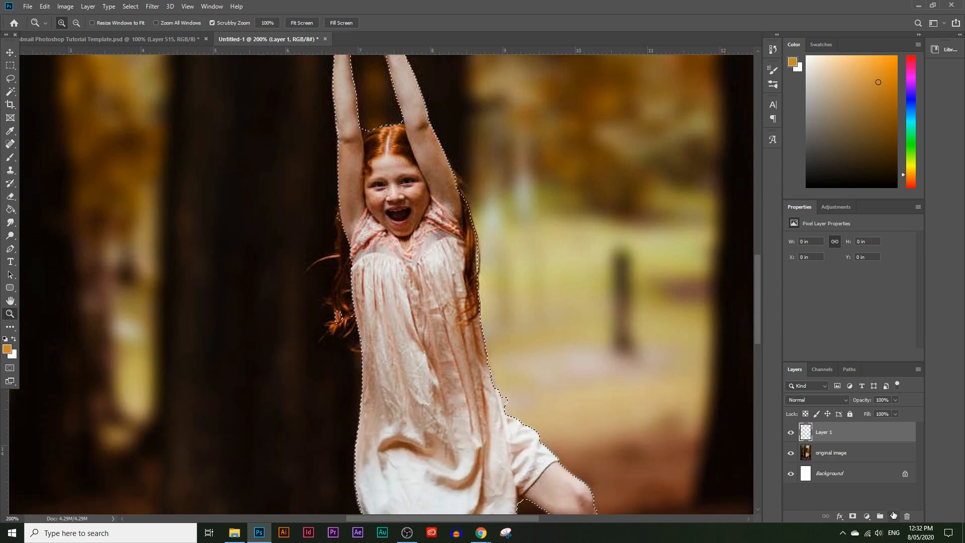
double_click(825, 432)
text(red guide)
key(Return)
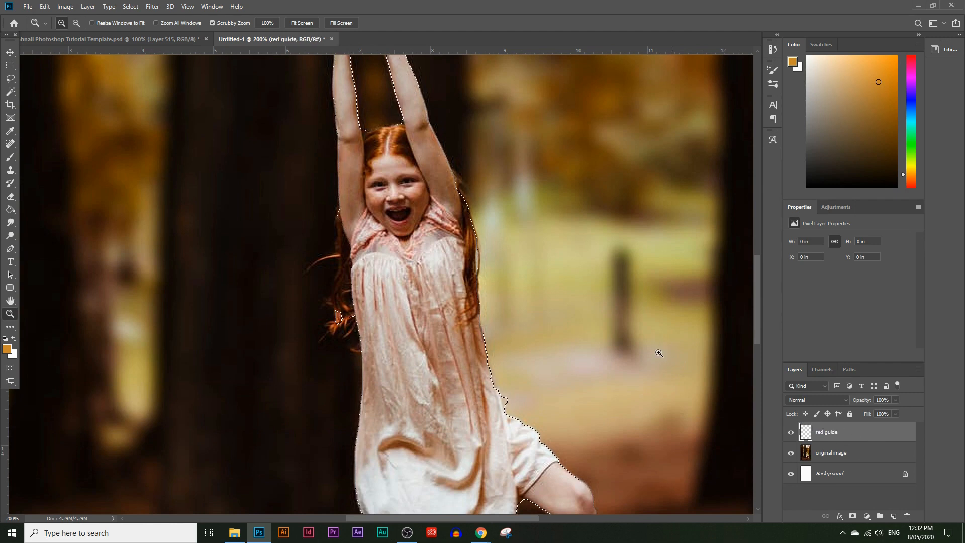
Set the foreground color to bright red (de0000) for use with the Paint Bucket.
click(9, 210)
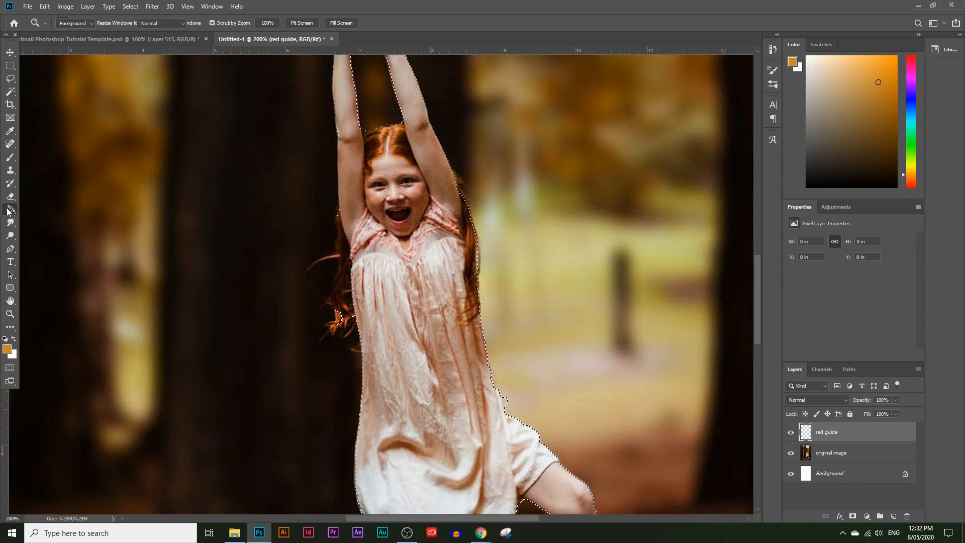
click(6, 349)
click(684, 192)
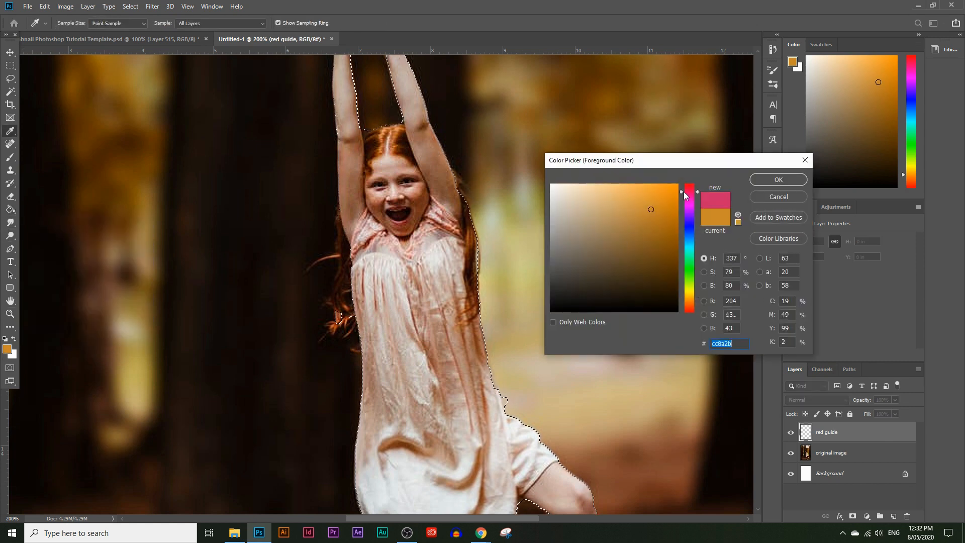
drag(684, 191, 690, 176)
click(678, 227)
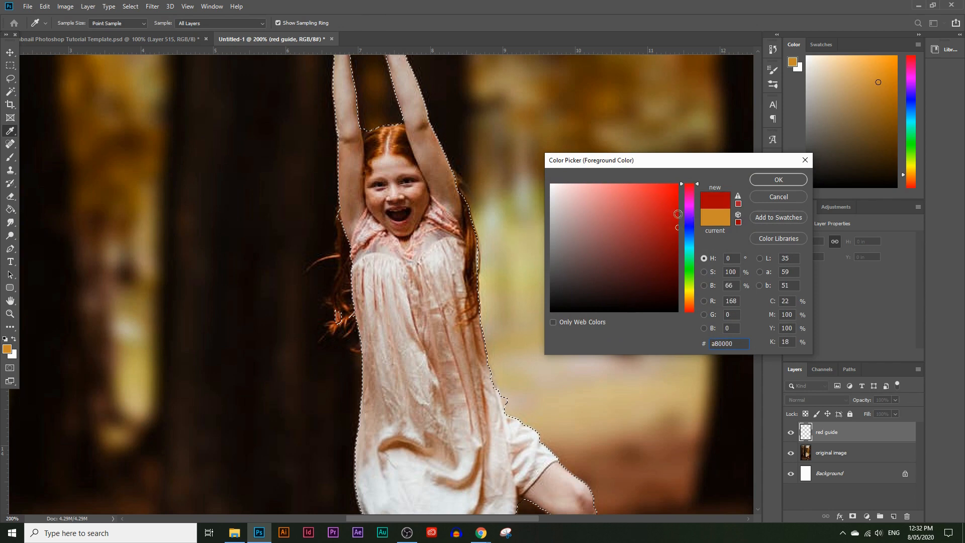
drag(677, 213, 678, 201)
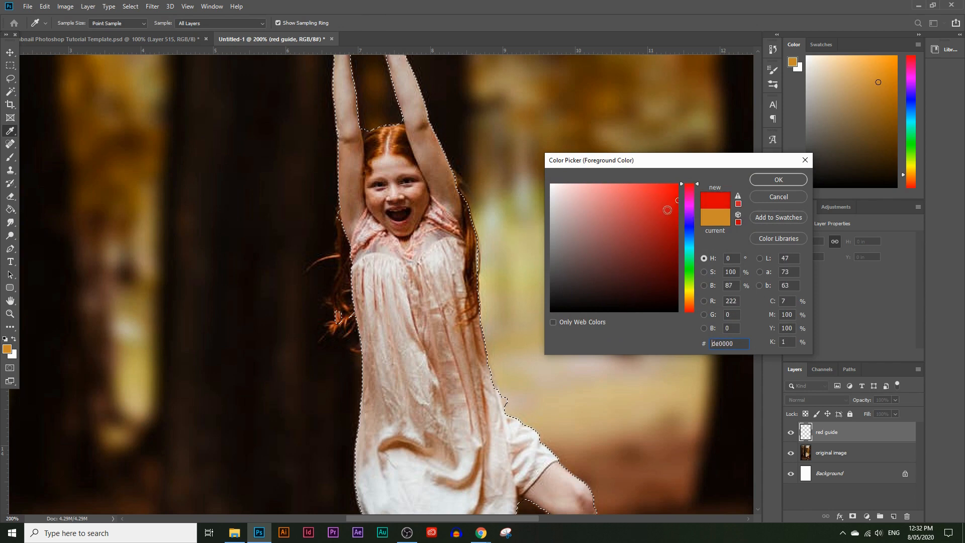
click(777, 180)
Fill the girl-shaped selection with red on the red guide layer and deselect it.
key(g)
click(439, 295)
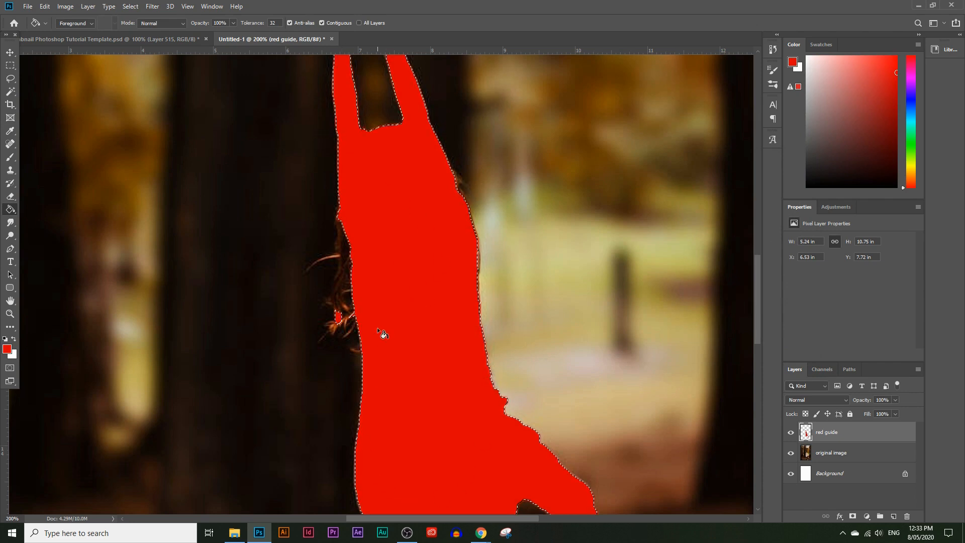
scroll(394, 358, up, 3)
key(ctrl+d)
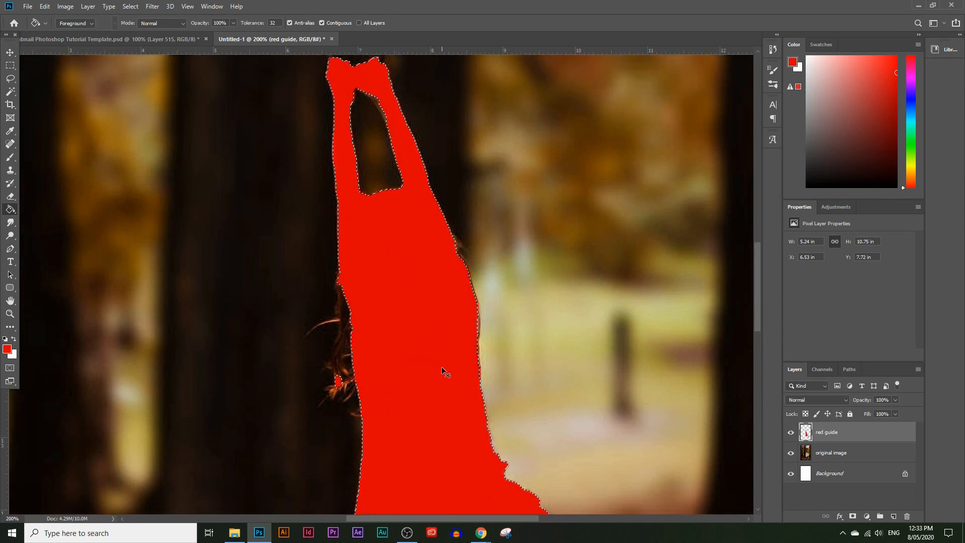
Lower the red guide layer's opacity to 59% and check the overlay for missed areas down to the feet.
click(895, 399)
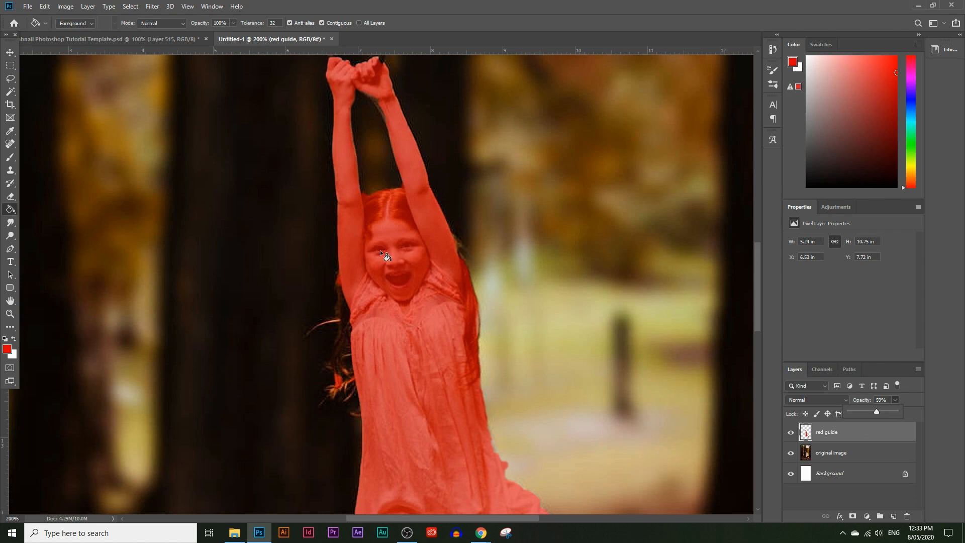
scroll(382, 271, up, 1)
scroll(320, 376, down, 3)
scroll(321, 376, down, 5)
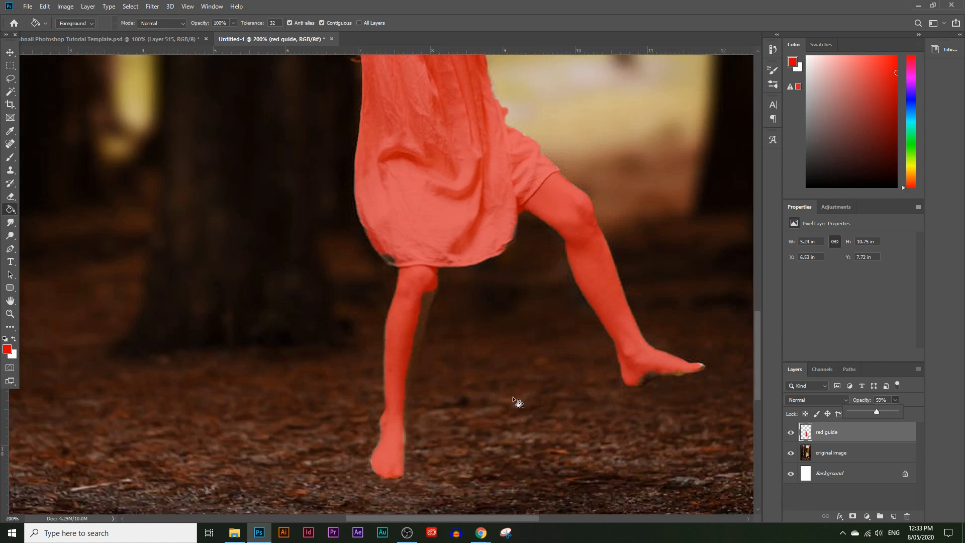
scroll(526, 390, up, 1)
Set up the Brush tool with a Soft Round tip at 100% hardness and a size of 14 px.
click(10, 158)
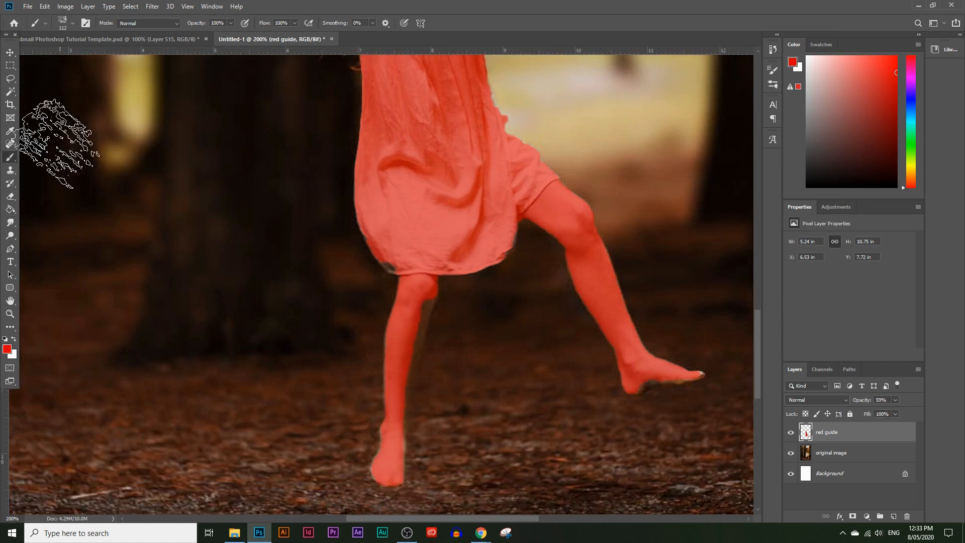
click(45, 23)
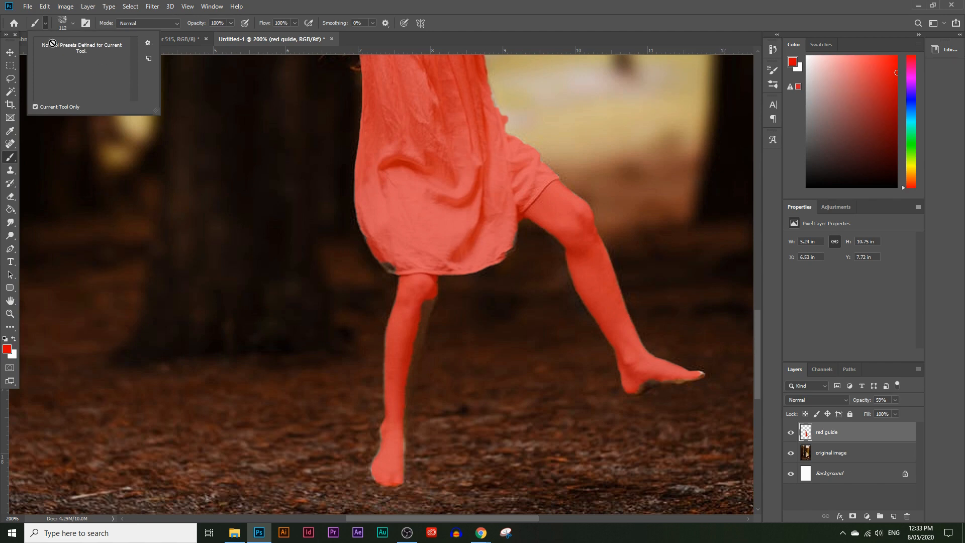
scroll(84, 67, up, 1)
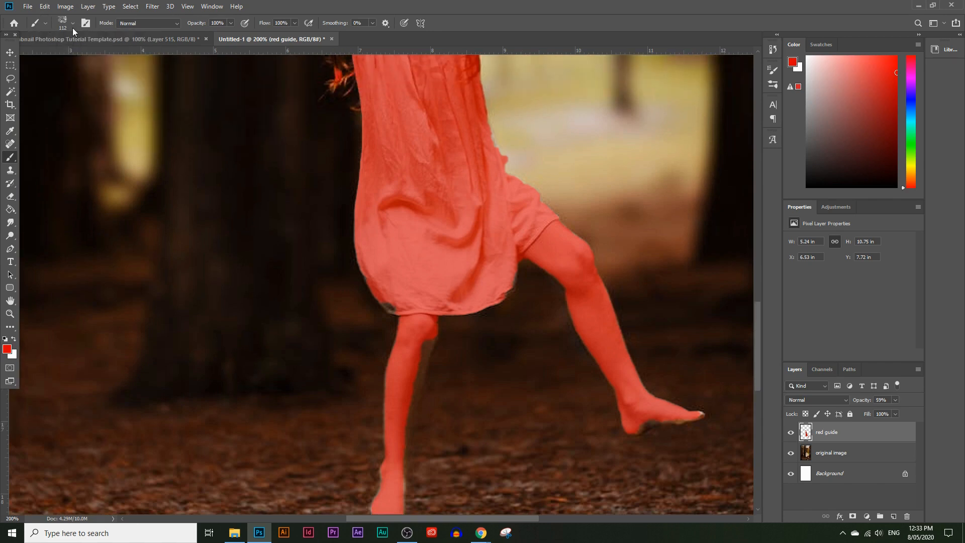
click(71, 26)
drag(122, 130, 121, 118)
click(95, 139)
drag(111, 77, 296, 139)
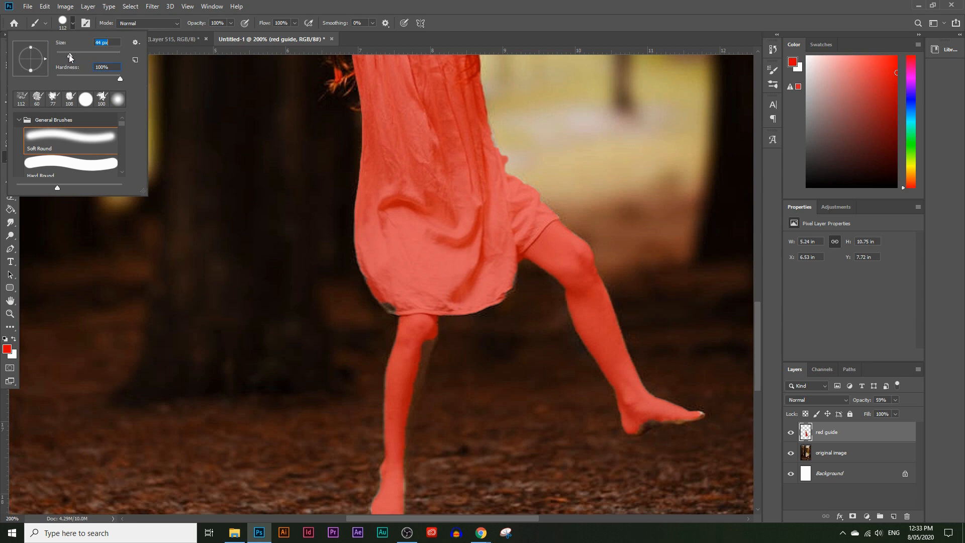
drag(64, 55, 62, 54)
click(60, 55)
click(37, 269)
Paint red over the missed parts of the dress hem and the back of the lower leg on the red guide layer.
click(11, 316)
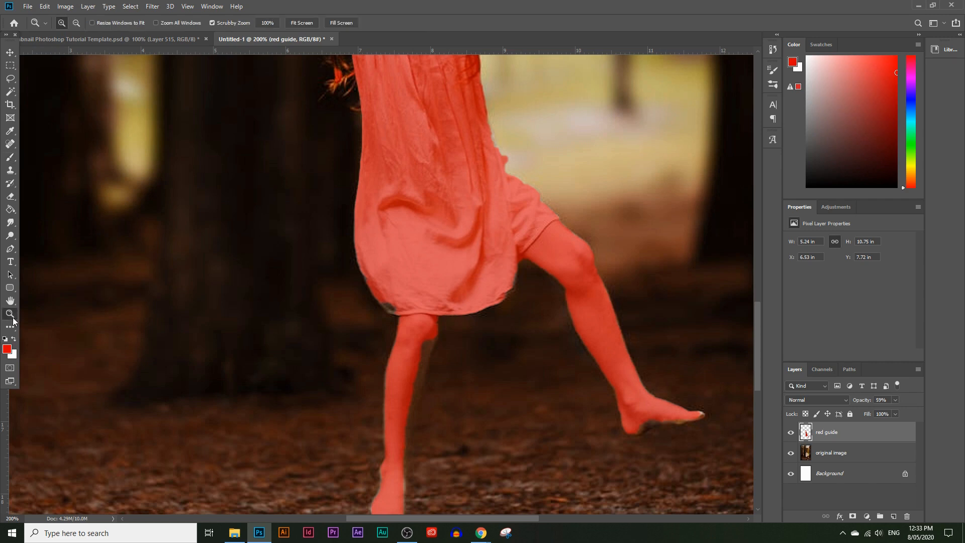
click(467, 342)
click(10, 157)
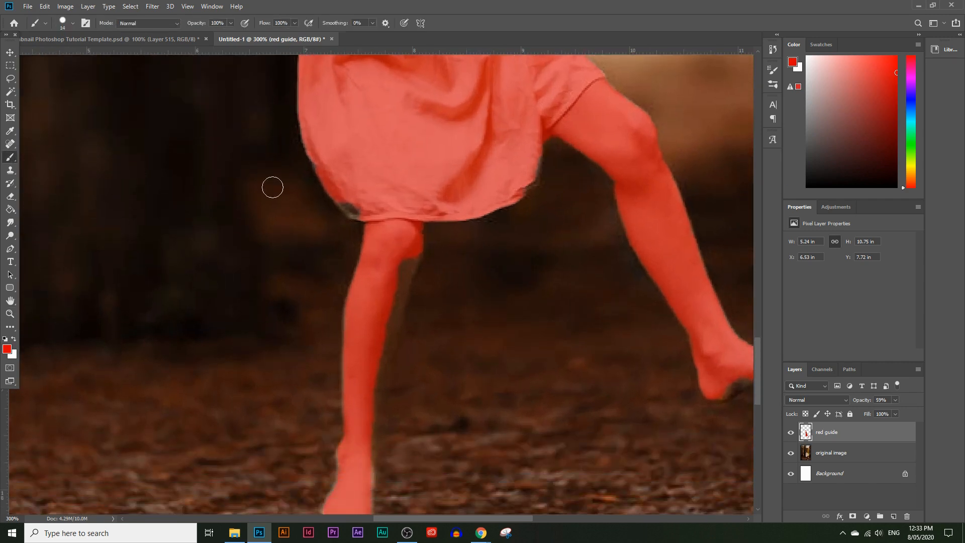
mouse_move(358, 195)
mouse_down()
mouse_move(348, 202)
mouse_move(405, 261)
mouse_move(400, 272)
mouse_move(412, 230)
mouse_move(401, 242)
mouse_move(390, 315)
mouse_move(408, 259)
mouse_up()
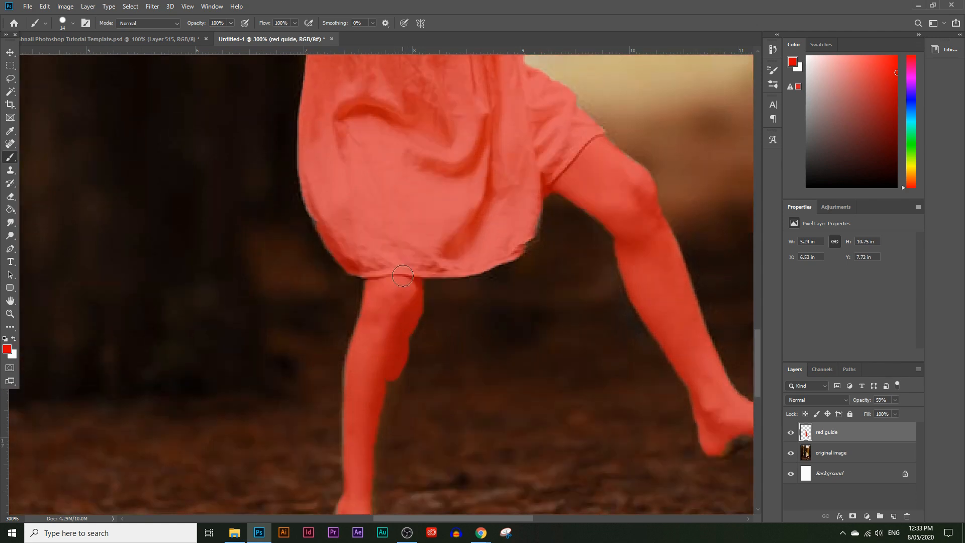
scroll(403, 276, up, 10)
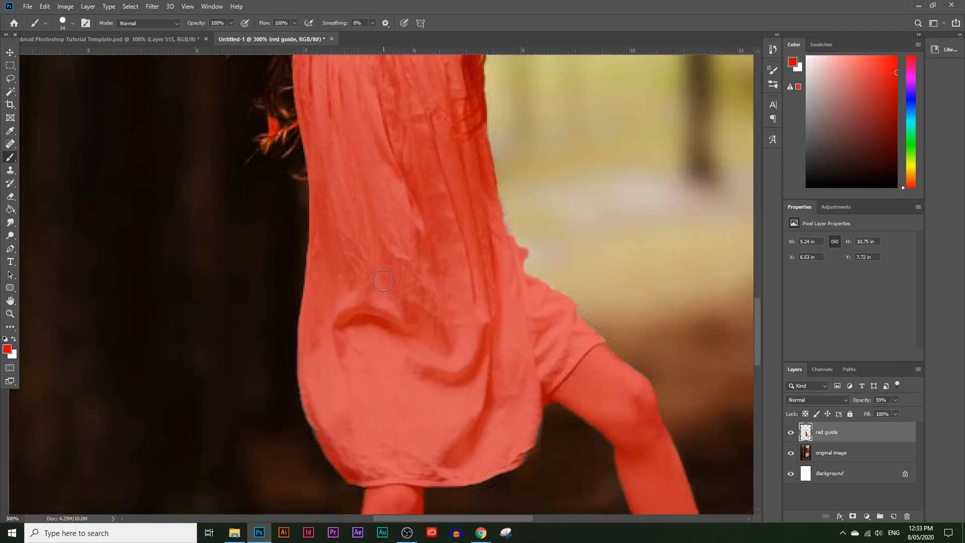
Paint red over the uncovered toe tip of the raised foot with a smaller brush on the red guide layer.
scroll(417, 264, up, 4)
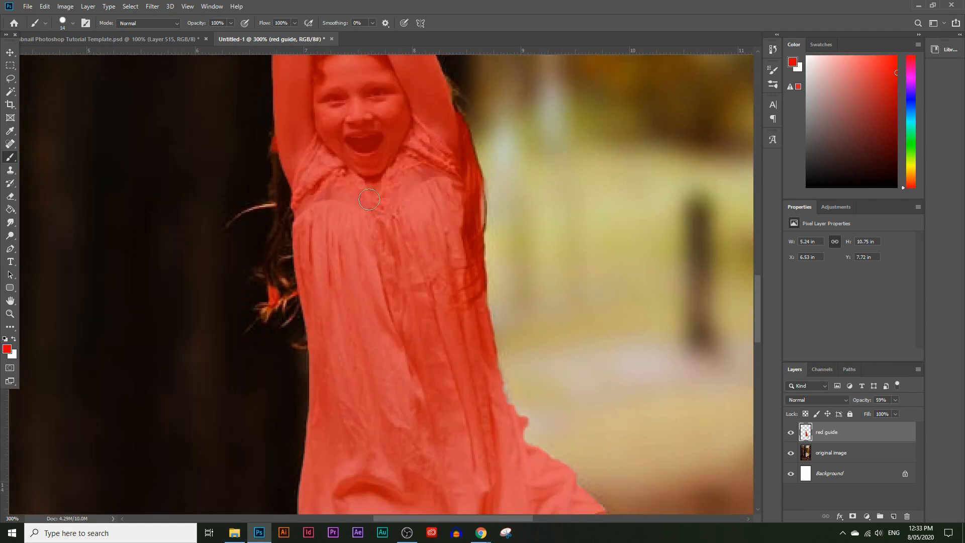
scroll(373, 323, up, 1)
scroll(403, 365, up, 1)
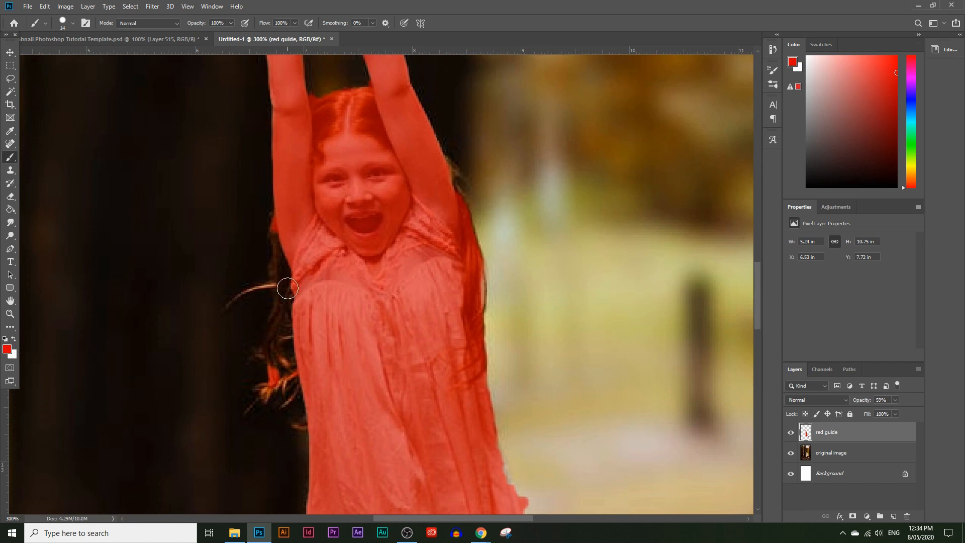
scroll(327, 362, down, 4)
scroll(323, 342, down, 10)
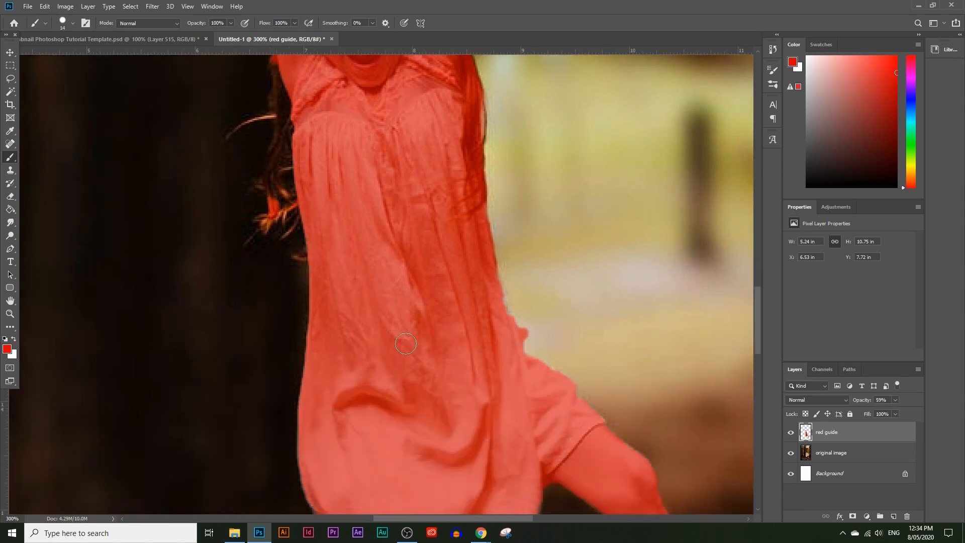
scroll(382, 385, down, 6)
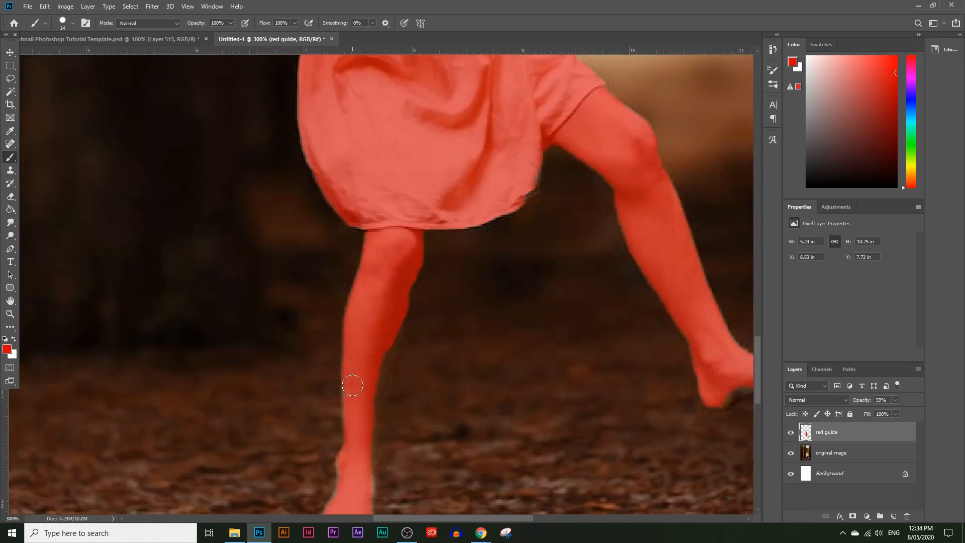
scroll(372, 372, right, 8)
key(bracketleft)
key(bracketleft)
key(bracketleft)
key(bracketleft)
key(bracketleft)
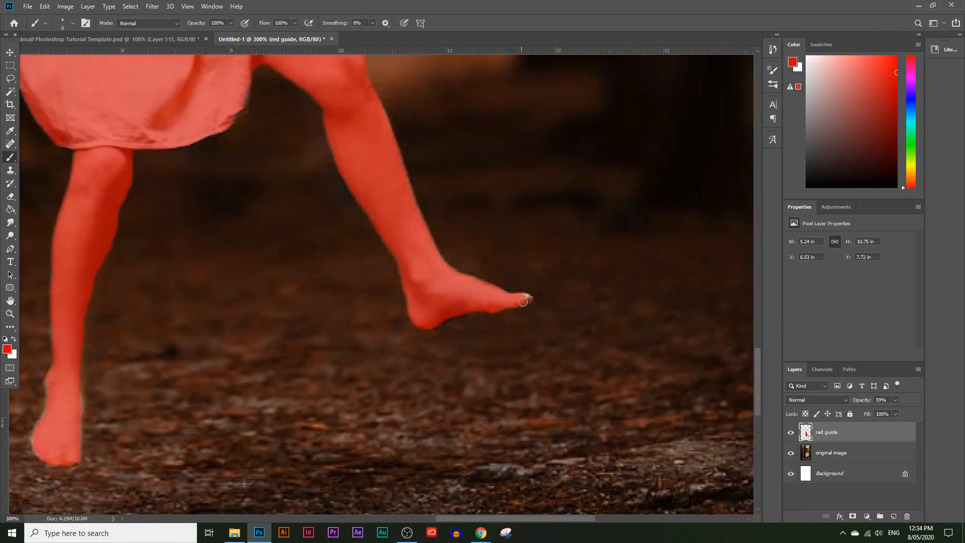
Paint red over the uncovered hair hanging beside the dark tree trunk, and reduce the brush to 3 px.
scroll(456, 283, up, 20)
scroll(352, 302, left, 8)
mouse_move(223, 229)
mouse_down()
mouse_move(233, 295)
mouse_move(221, 347)
mouse_move(242, 343)
mouse_move(233, 375)
mouse_up()
key(bracketleft)
key(bracketleft)
key(bracketleft)
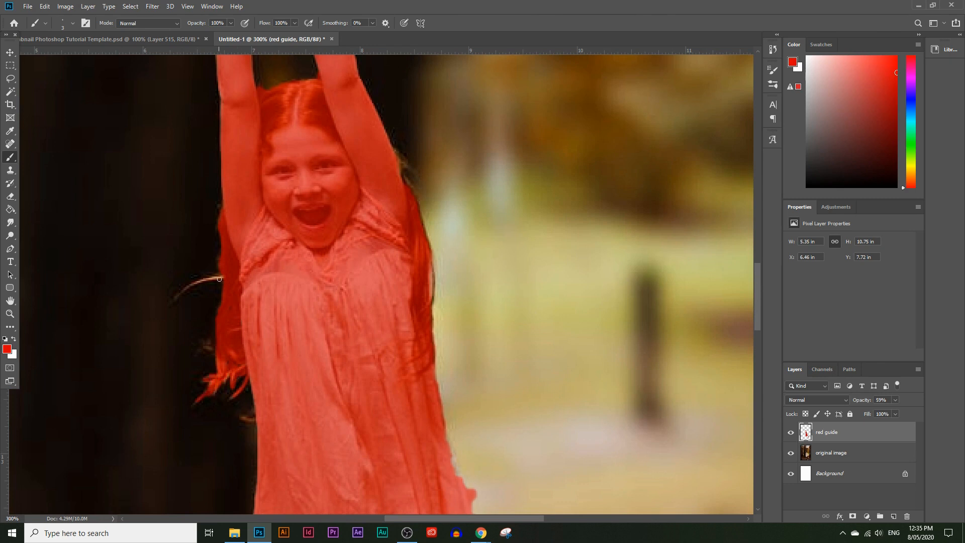
Hide and reshow the red guide layer to compare its coverage with the legs in the original photo.
scroll(267, 334, down, 4)
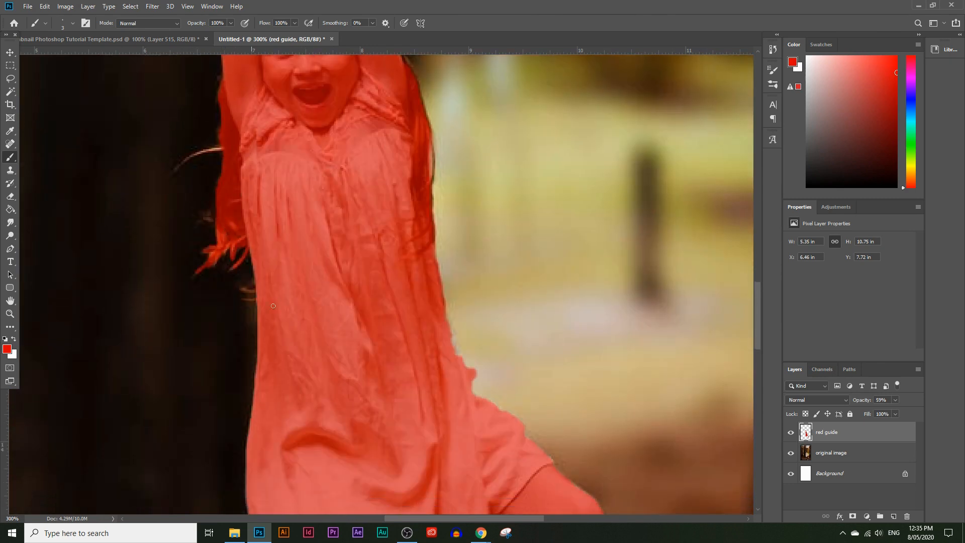
scroll(251, 294, down, 2)
scroll(758, 330, down, 10)
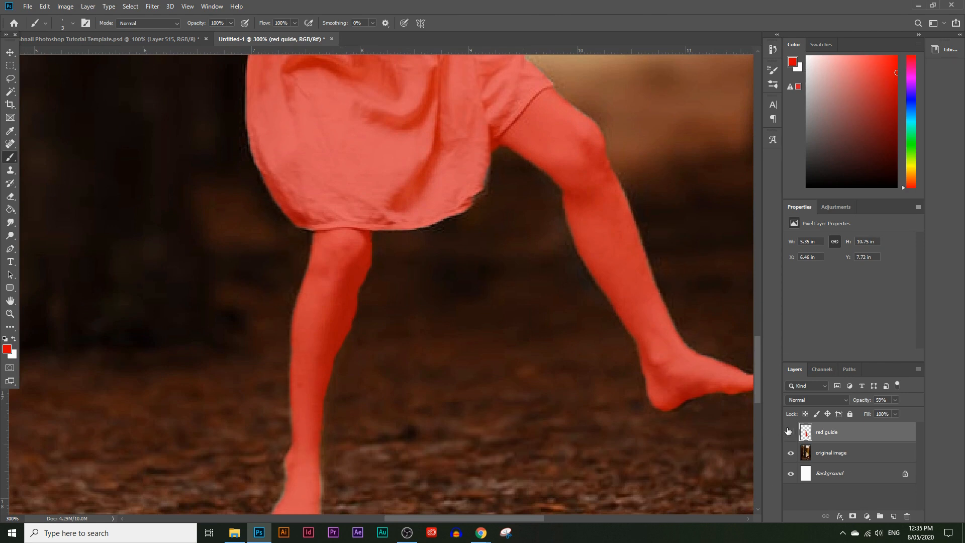
click(790, 431)
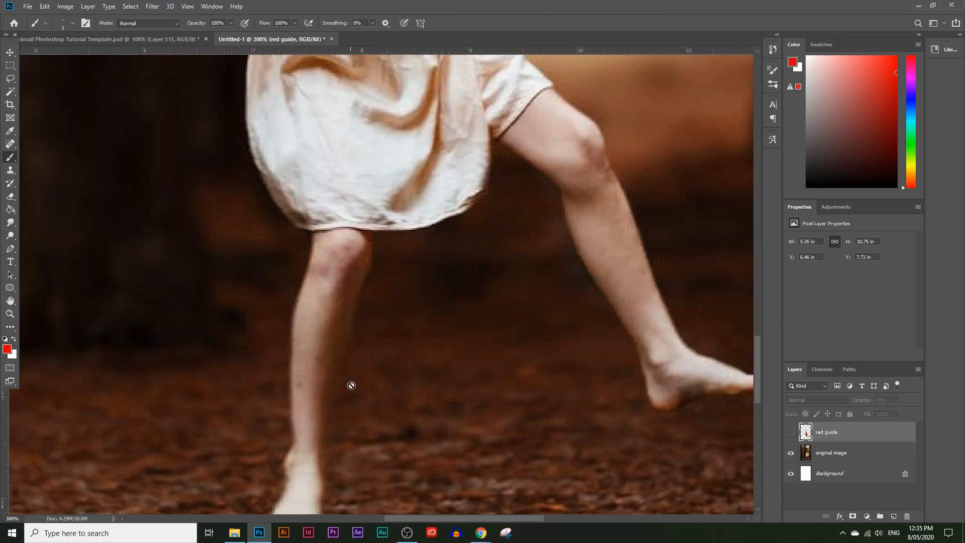
click(791, 432)
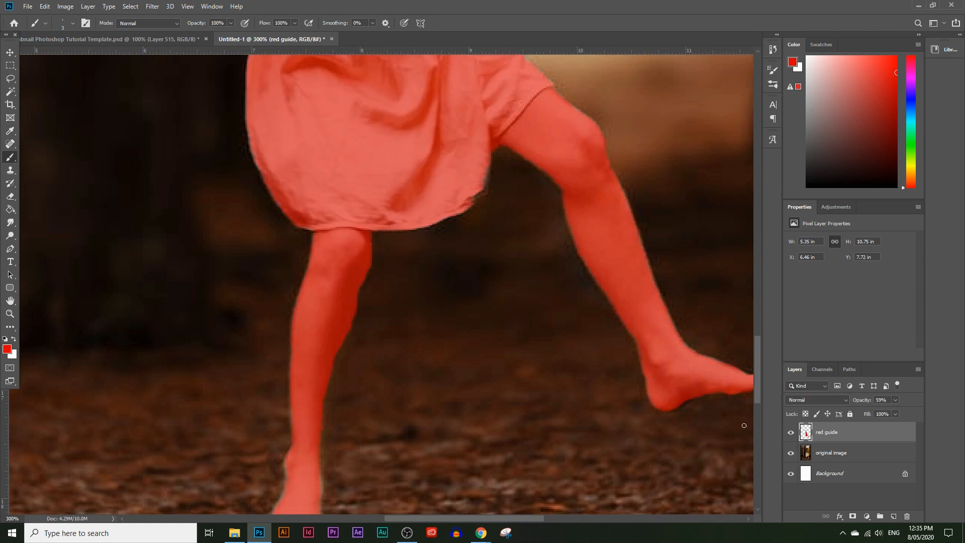
Lower the brush hardness to about 44%, set its size to 10 px, and paint red along the edge of the standing foot.
click(71, 23)
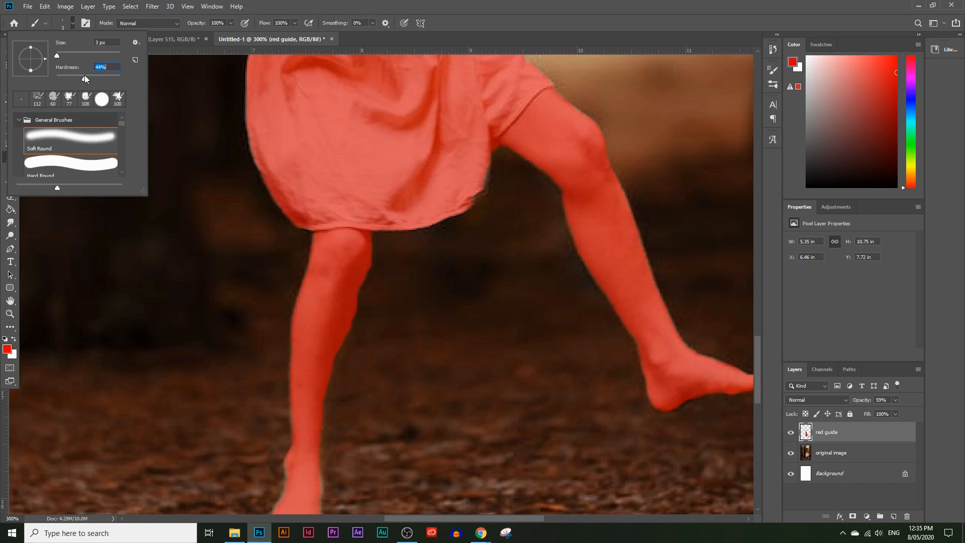
key(Return)
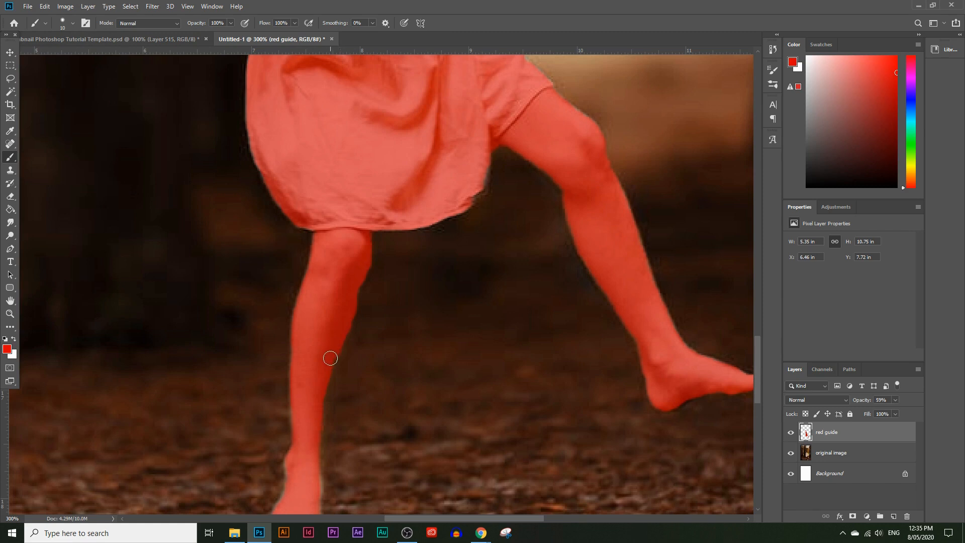
click(10, 313)
drag(299, 372, 343, 376)
click(345, 371)
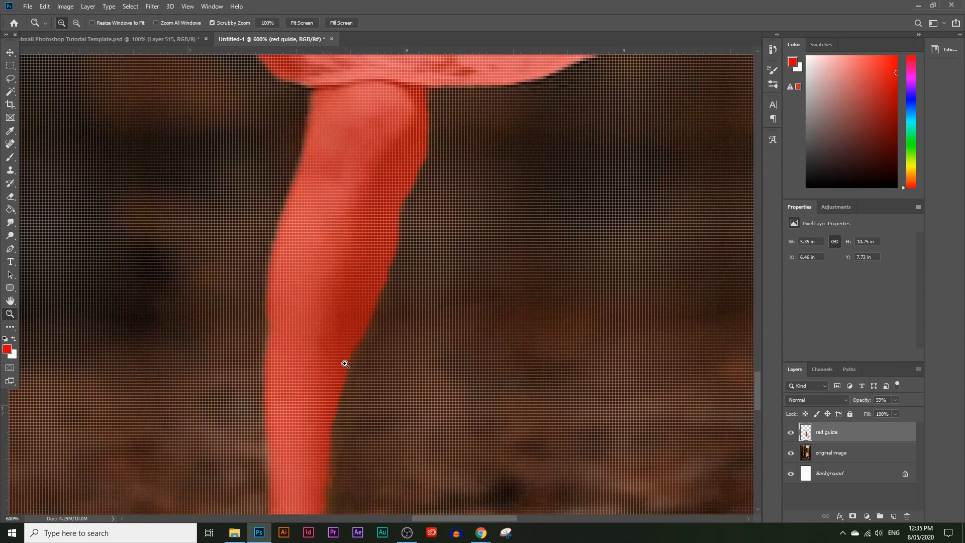
alt+click(345, 364)
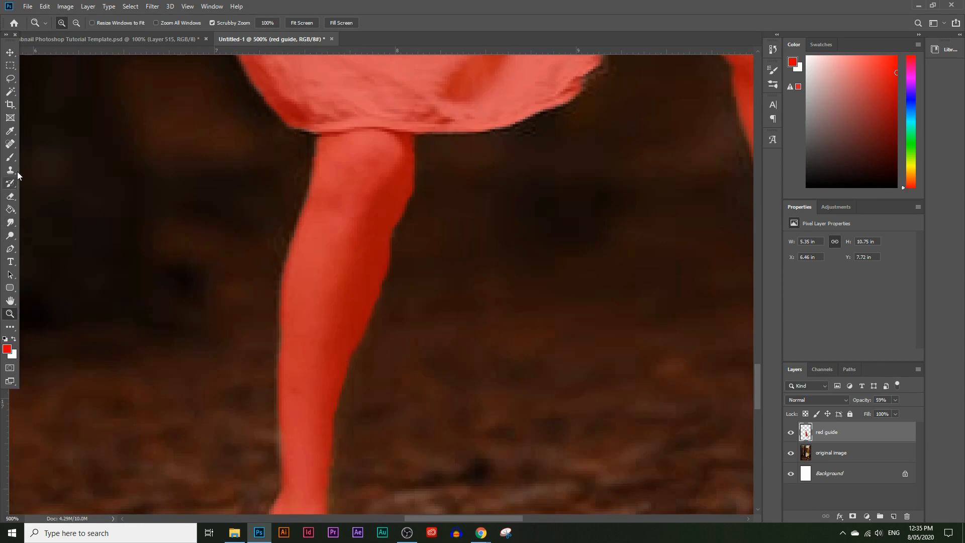
click(10, 157)
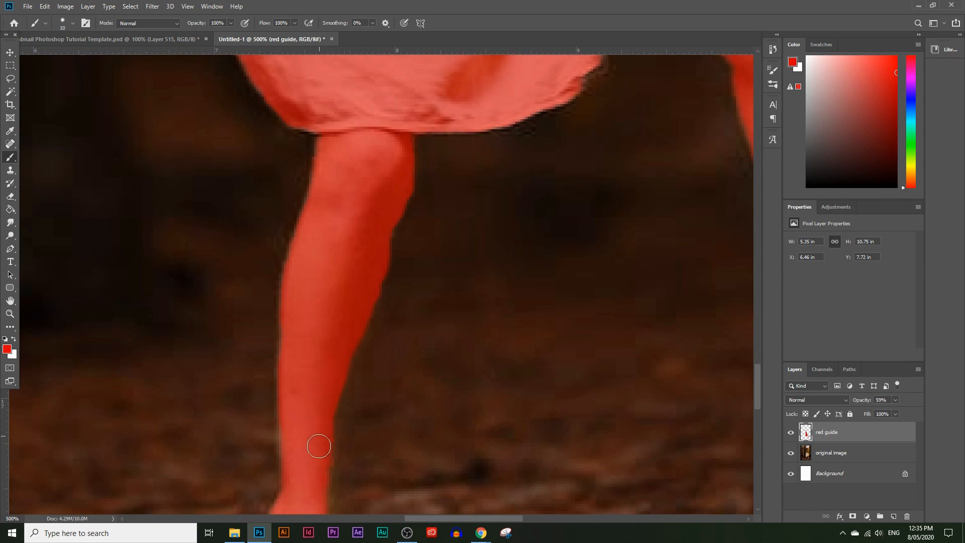
scroll(302, 307, down, 2)
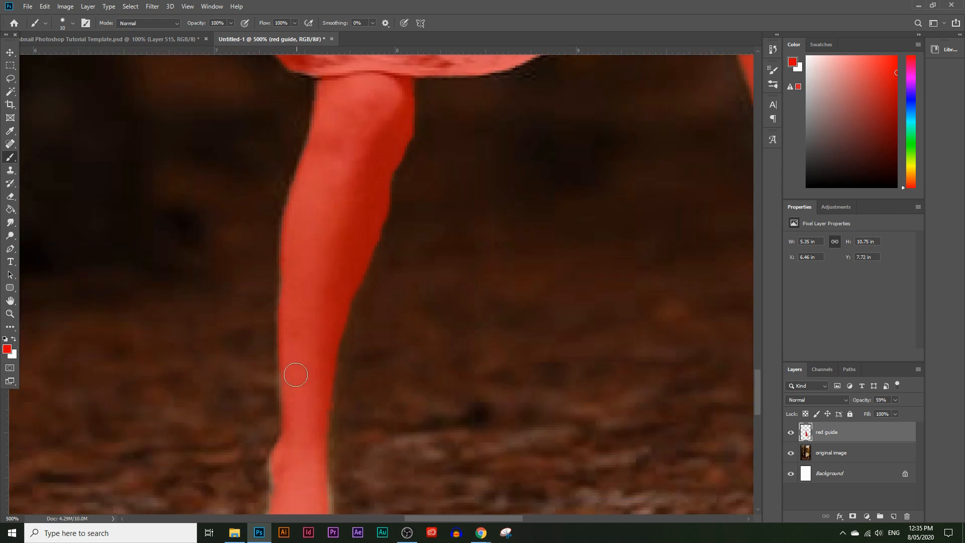
scroll(296, 377, down, 2)
scroll(297, 377, down, 2)
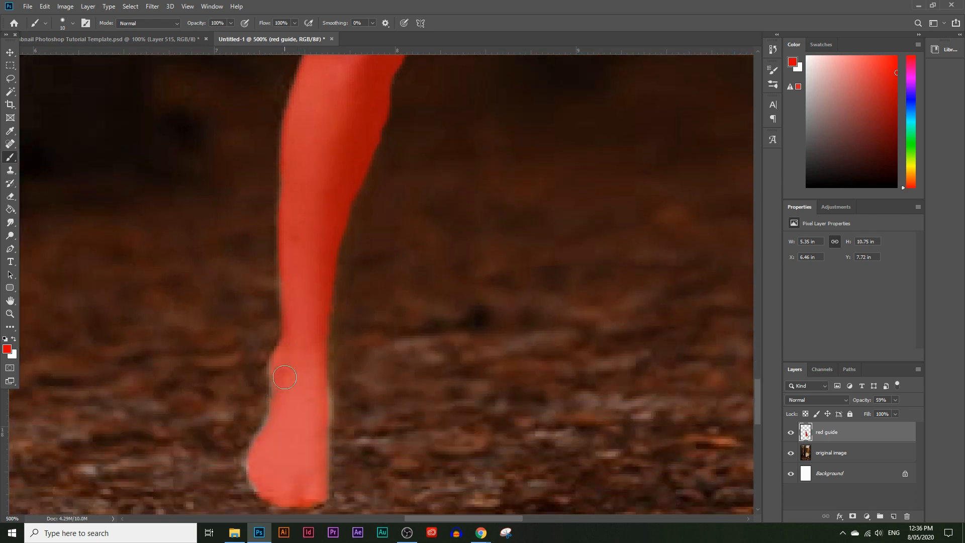
mouse_move(283, 370)
mouse_down()
mouse_move(261, 466)
mouse_move(266, 483)
mouse_up()
Shrink the brush to a few pixels and paint red over the loose hair strand curling out beside the shoulder.
drag(756, 399, 753, 303)
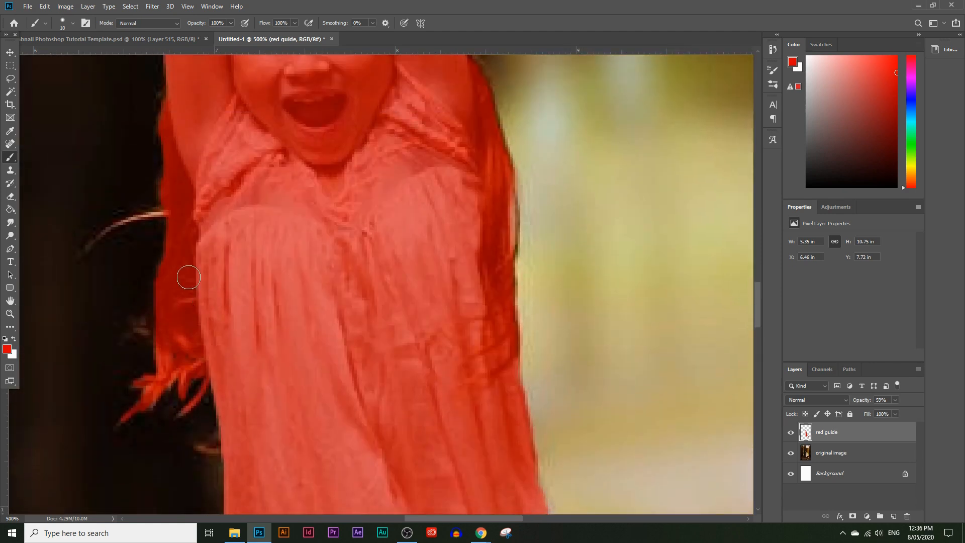
key(bracketleft)
key(bracketleft)
key(bracketleft)
key(bracketleft)
key(bracketleft)
key(bracketleft)
drag(169, 213, 93, 238)
Soften the small brush's hardness and paint red over the remaining wisps at the ends of the hair beside the dark trunk.
click(65, 25)
drag(73, 74, 44, 83)
key(Return)
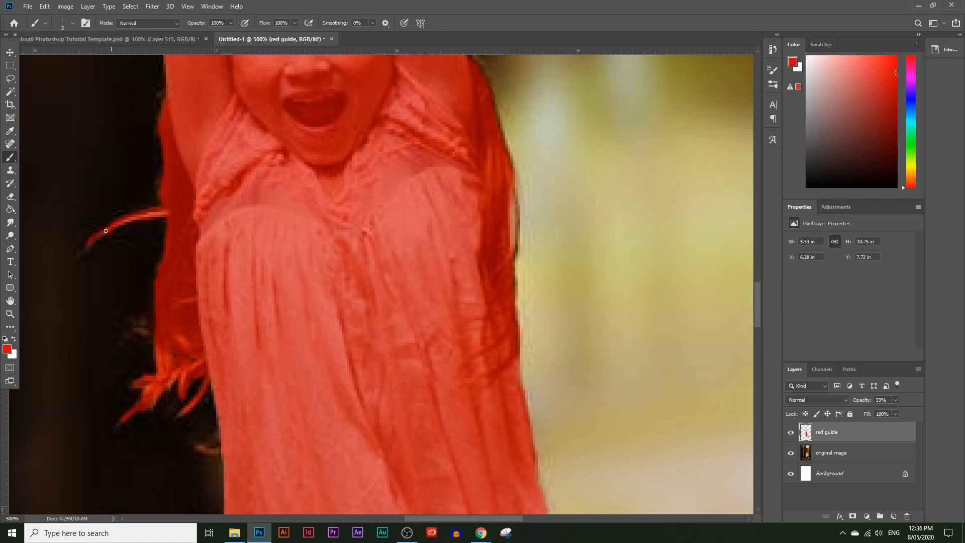
drag(152, 342, 141, 332)
Paint red over the uncovered hair edge against the bright background, the stray hairs by the raised arm and the top of the head.
scroll(427, 328, up, 3)
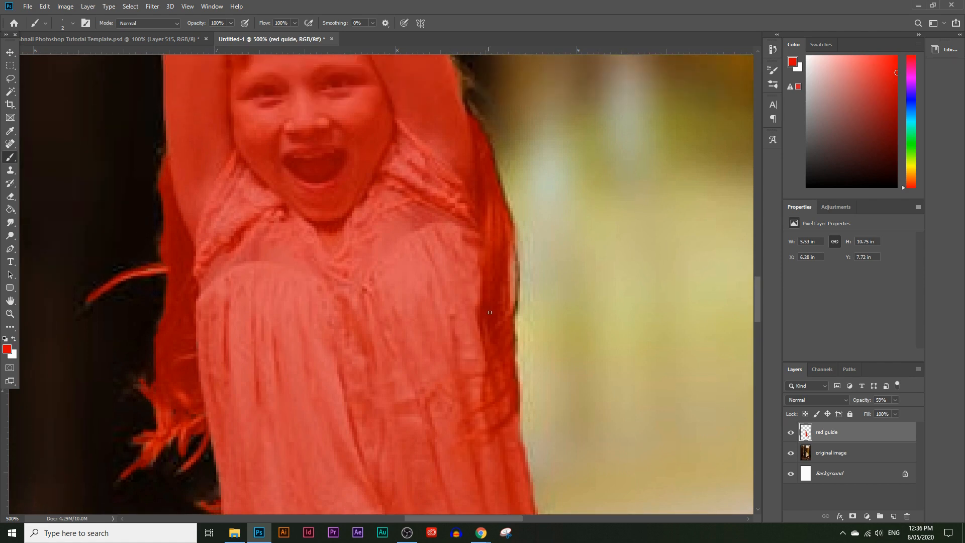
drag(514, 266, 513, 304)
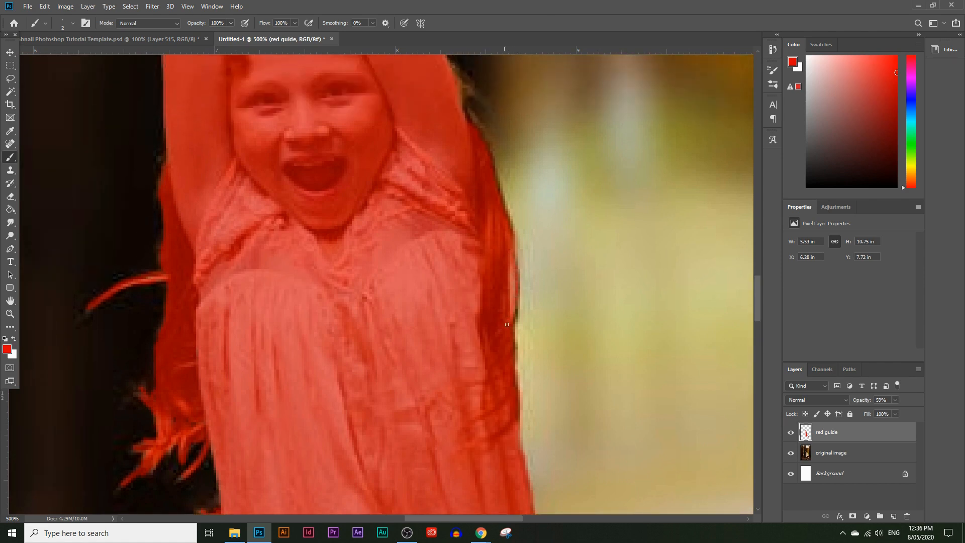
scroll(473, 279, up, 4)
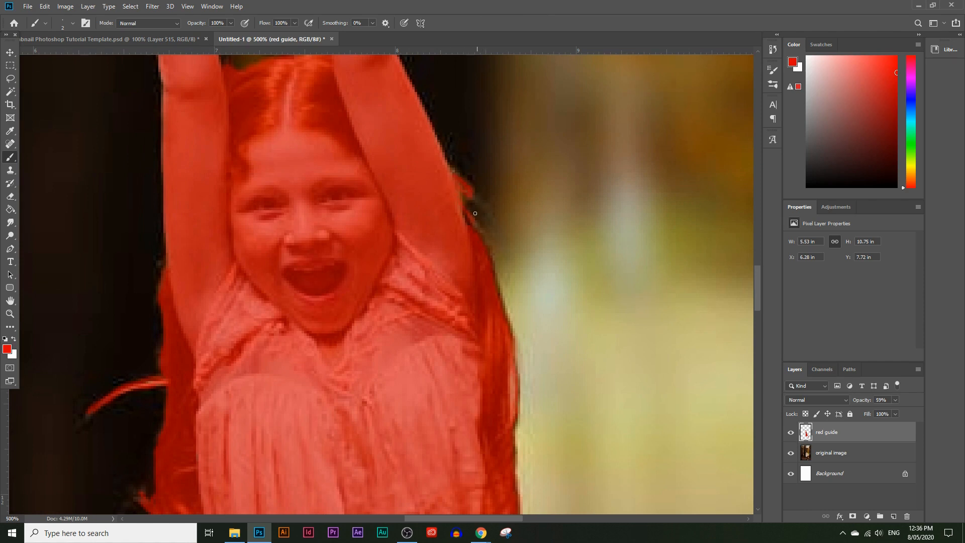
scroll(357, 165, up, 5)
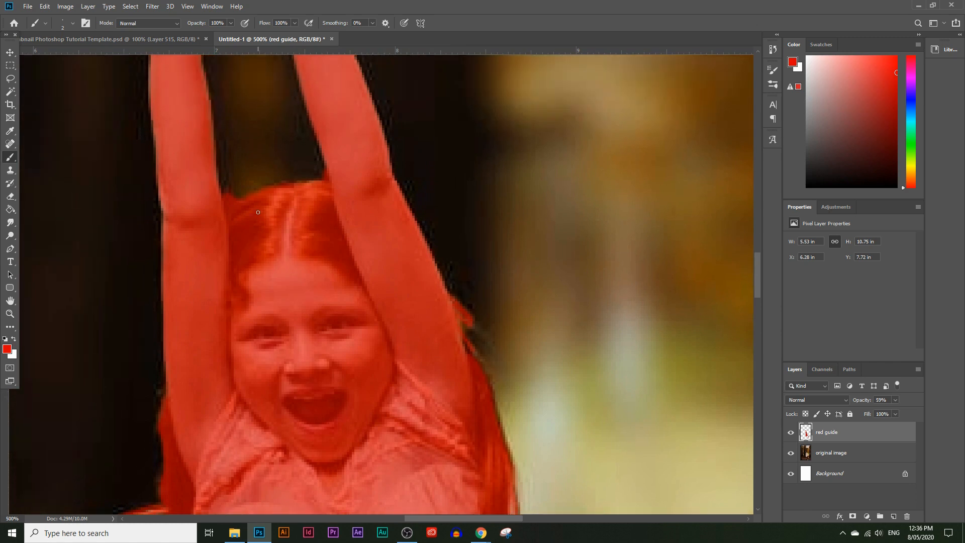
Toggle the red guide layer's visibility and lower its opacity to 20% to check the outline around the head and arms.
click(790, 434)
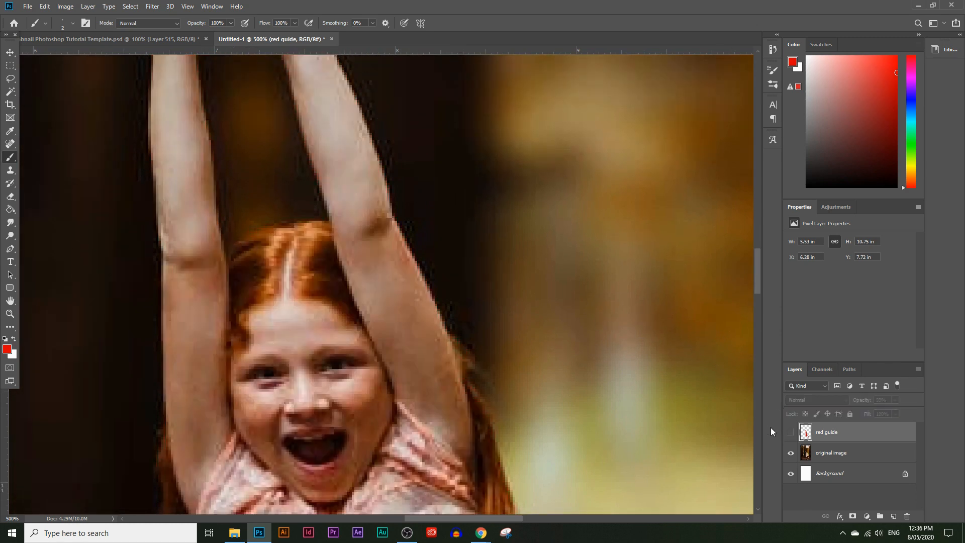
click(791, 434)
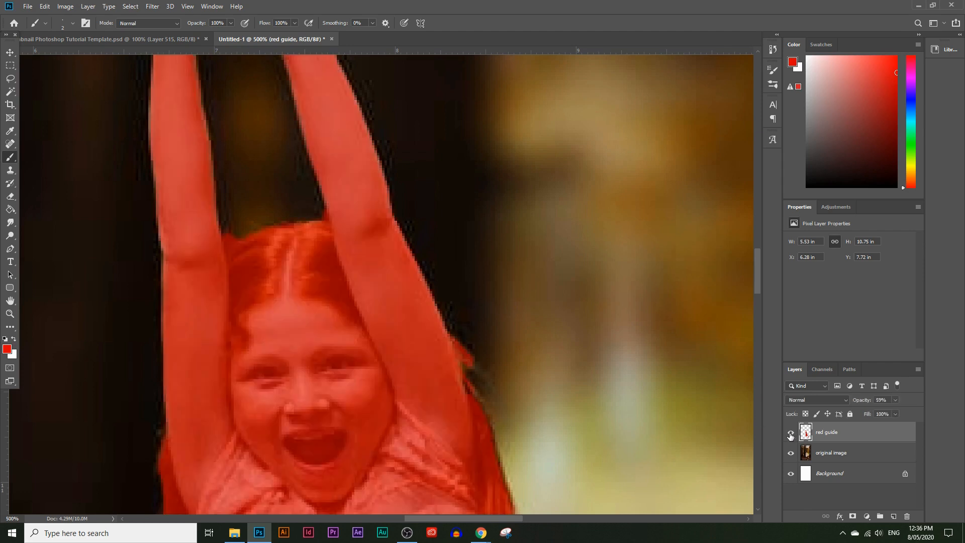
drag(887, 412, 878, 413)
Set up the Eraser with the Soft Round tip and reduce its size to a few pixels.
click(10, 196)
click(72, 24)
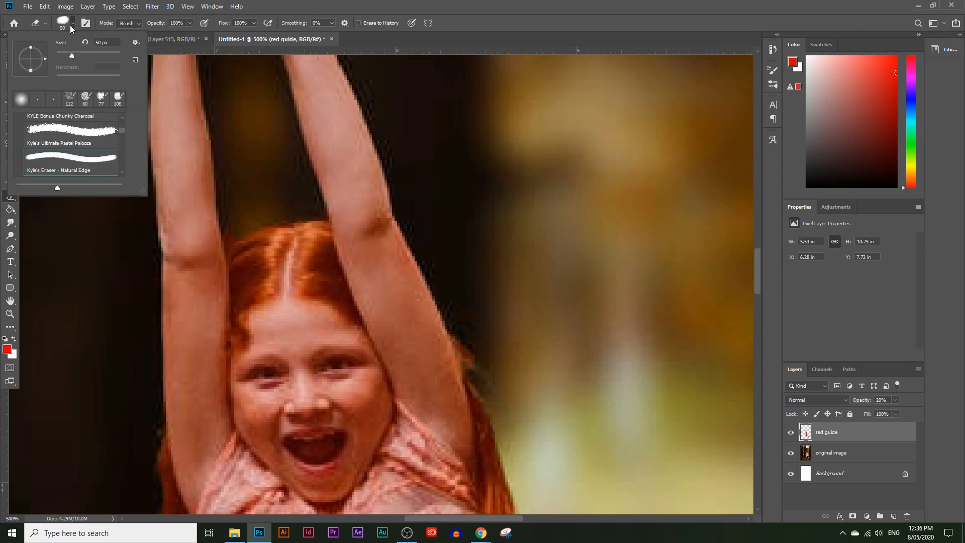
scroll(122, 131, up, 10)
click(81, 136)
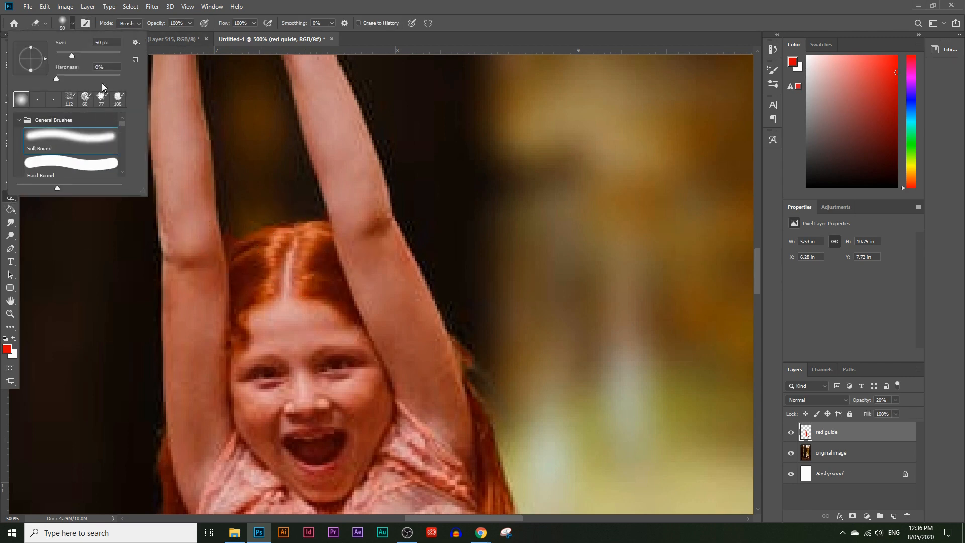
drag(62, 55, 58, 78)
key(Return)
key(bracketleft)
key(bracketleft)
key(bracketleft)
key(bracketleft)
key(bracketleft)
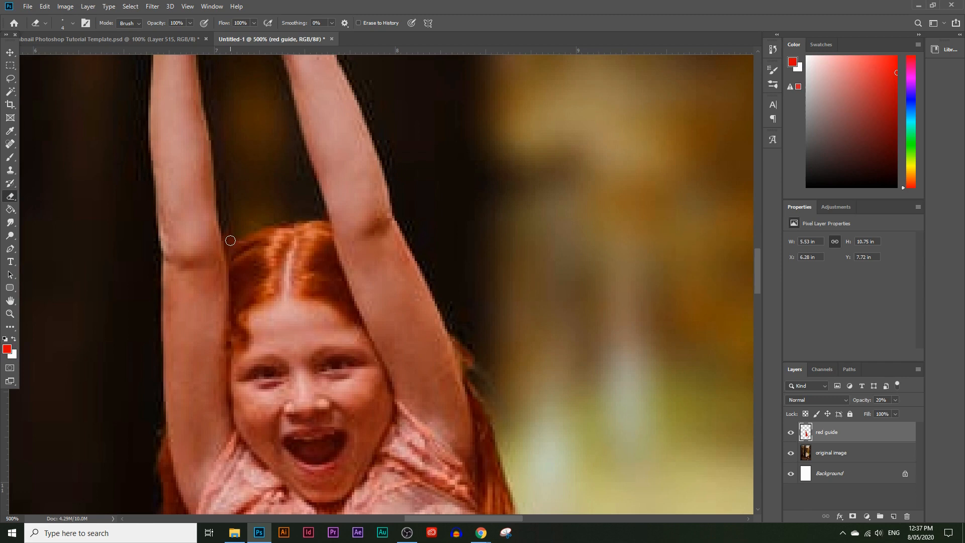
key(bracketleft)
key(bracketleft)
Raise the red guide layer's opacity to 100% and check the girl's whole silhouette.
click(10, 314)
alt+click(278, 334)
alt+click(359, 334)
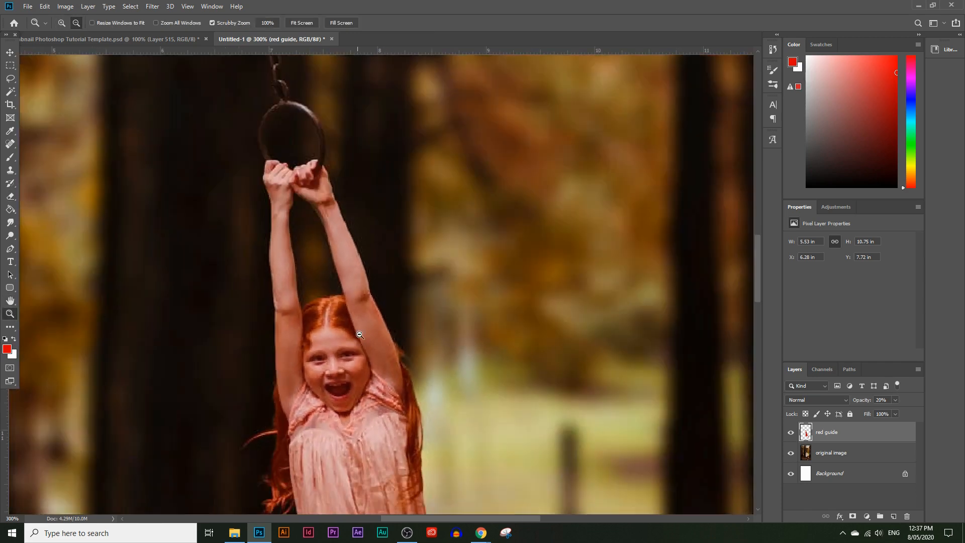
alt+click(359, 334)
alt+click(360, 334)
scroll(359, 334, down, 3)
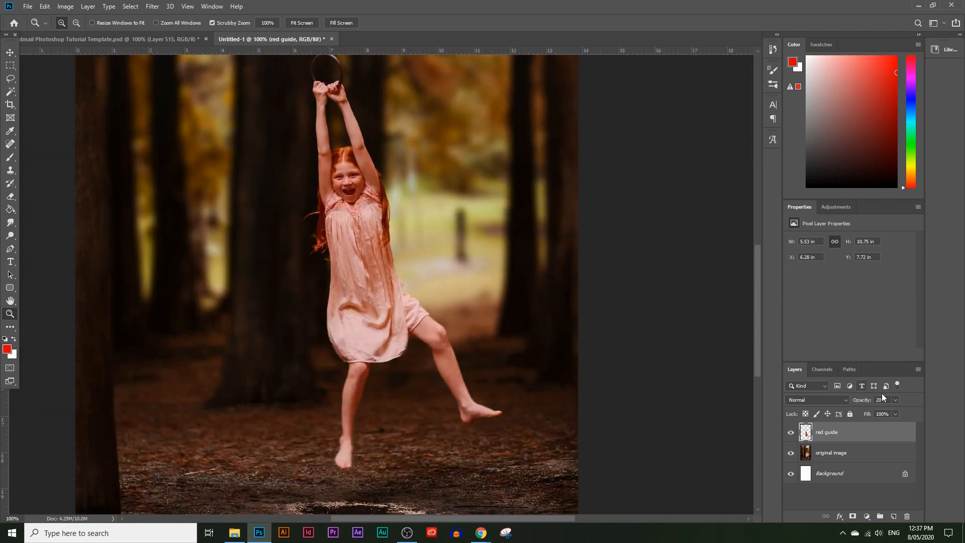
drag(903, 410, 942, 411)
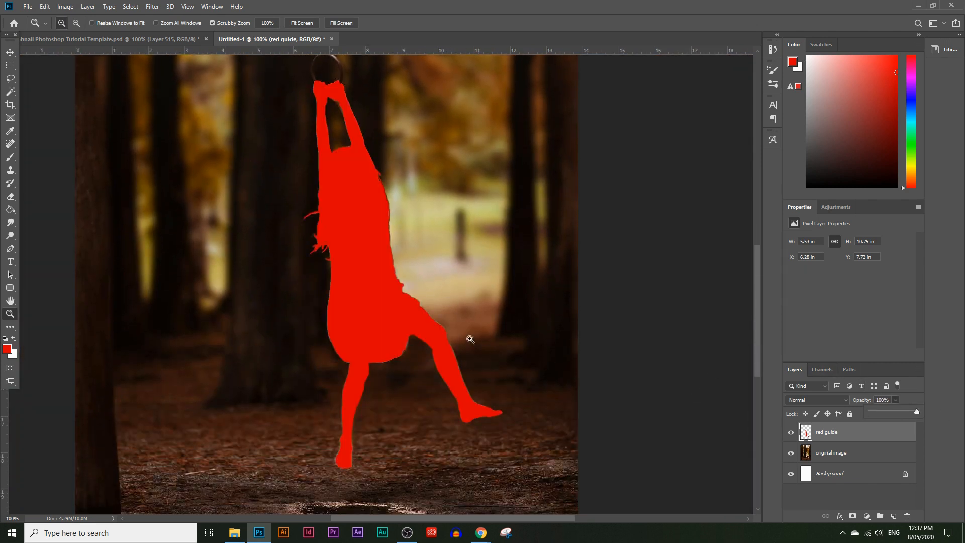
scroll(378, 344, up, 1)
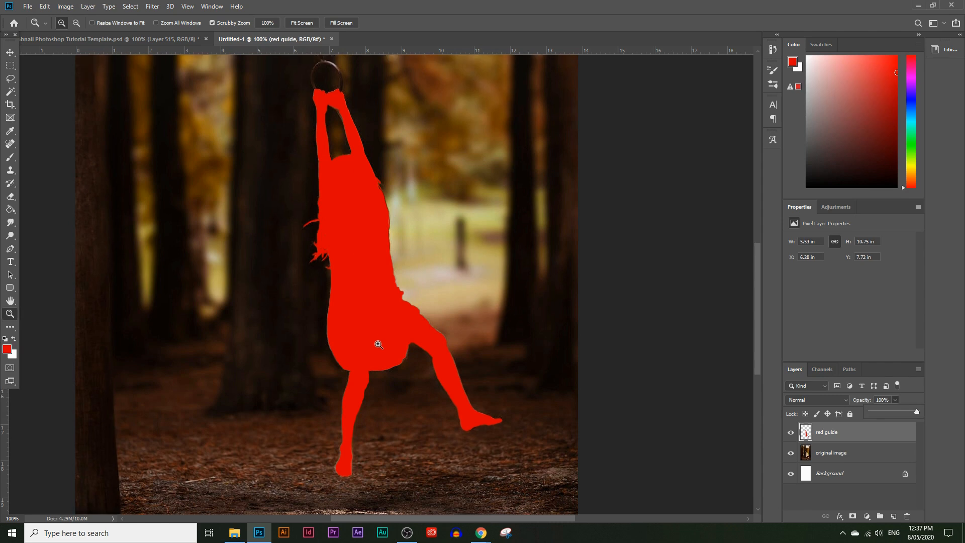
scroll(379, 345, up, 5)
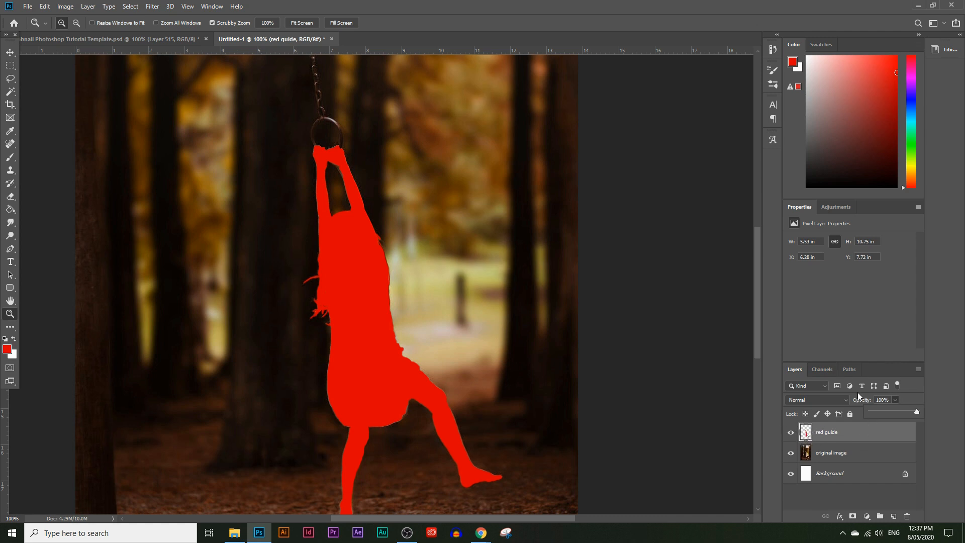
Load the red guide layer's silhouette as a selection and hide the red guide layer.
click(211, 6)
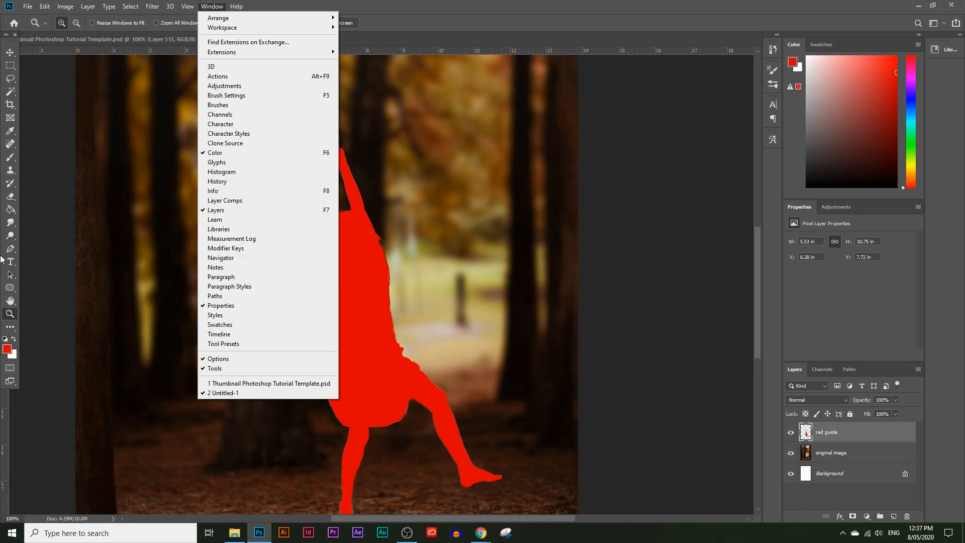
click(10, 287)
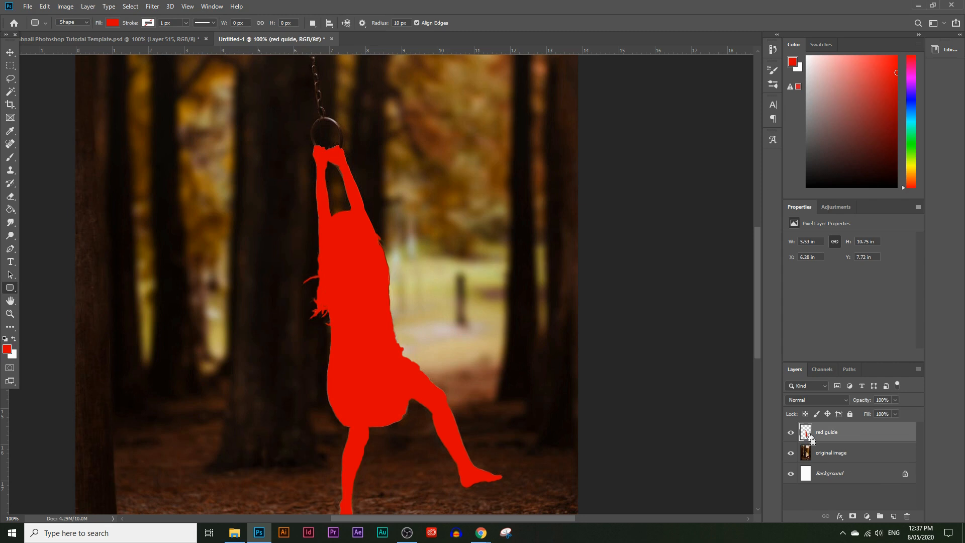
ctrl+click(807, 433)
scroll(547, 297, down, 2)
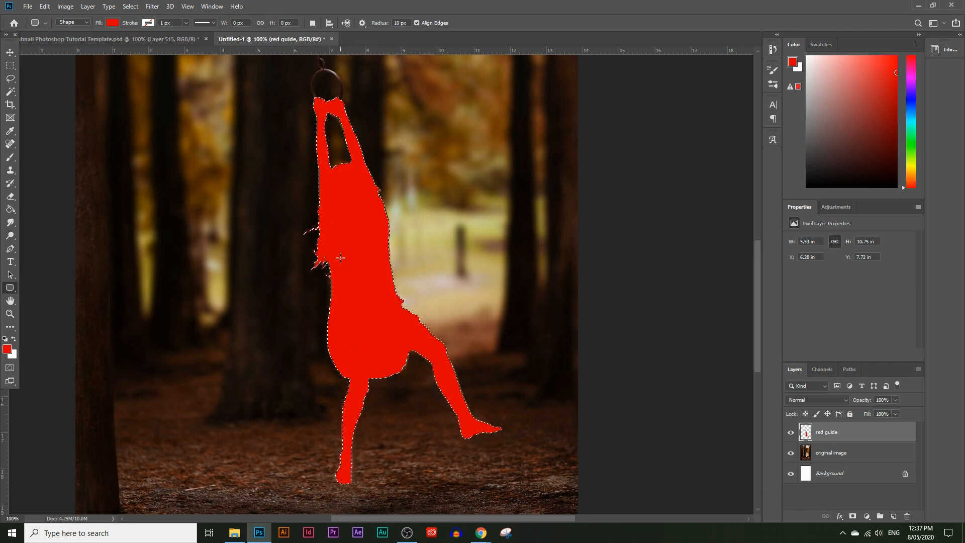
click(791, 433)
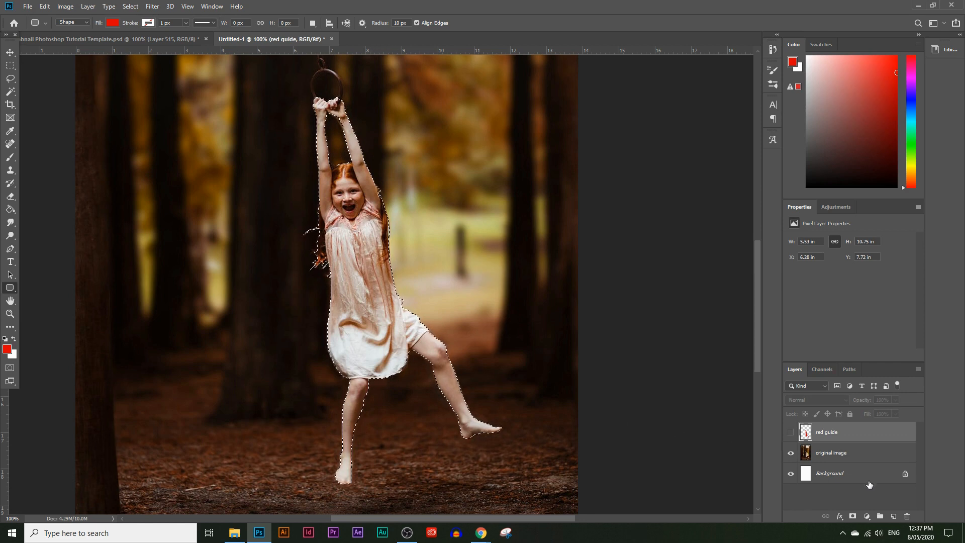
Duplicate the original image layer, rename the copy "subject" and hide the original image layer.
click(854, 454)
drag(860, 455, 892, 515)
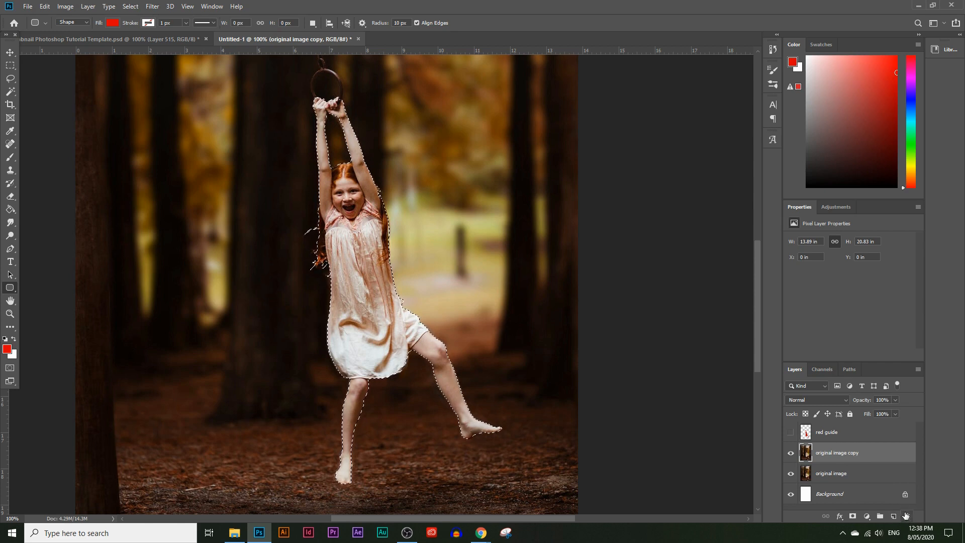
double_click(845, 453)
text(subject)
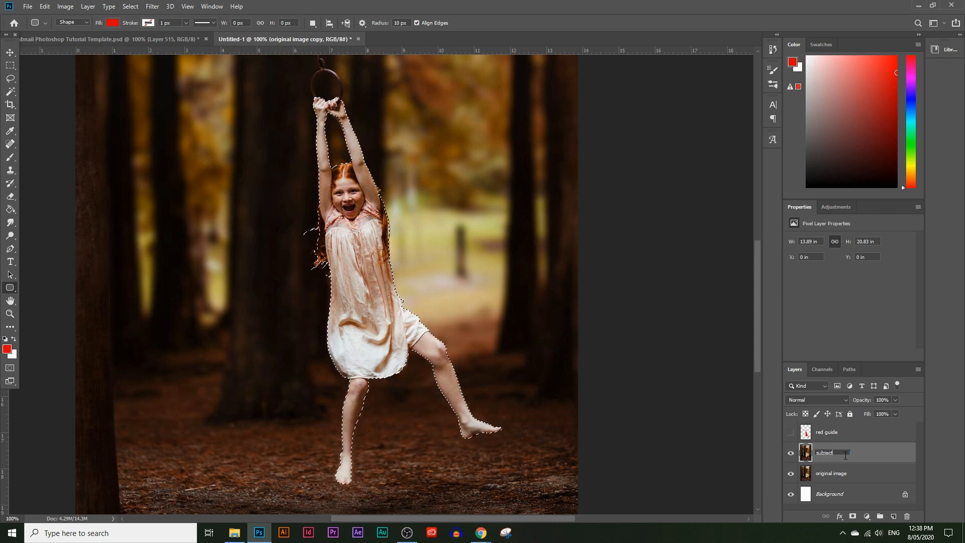
key(Return)
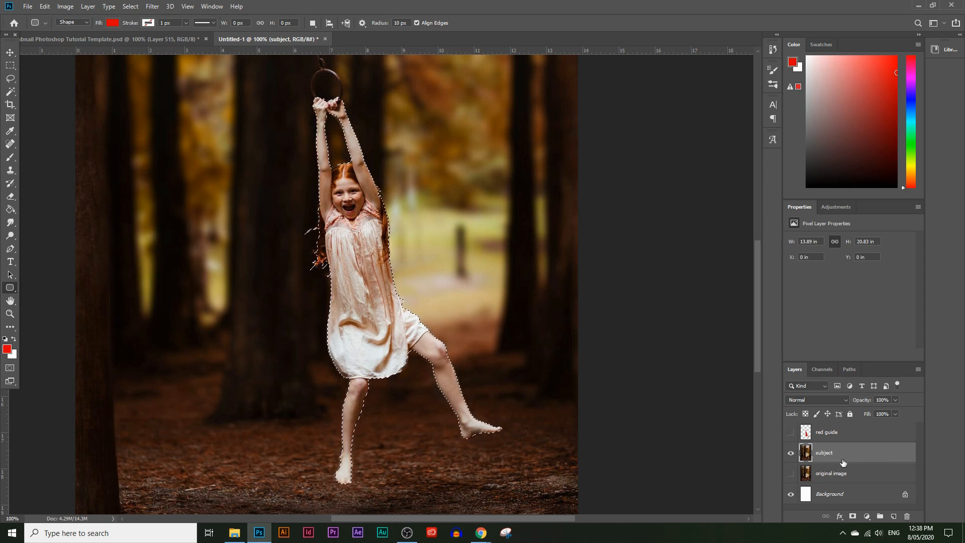
Add a layer mask from the selection to the subject layer and view the mask on its own in black and white.
click(854, 516)
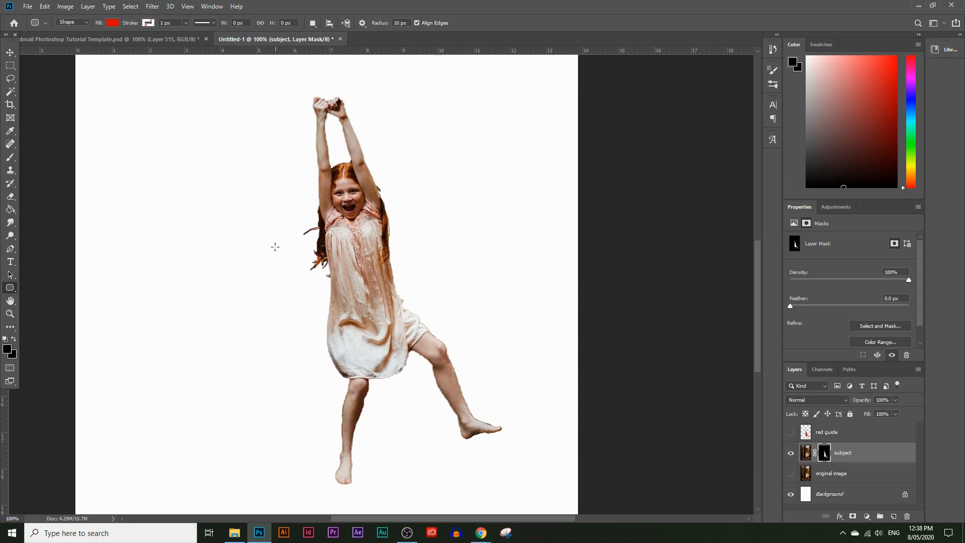
scroll(355, 312, up, 3)
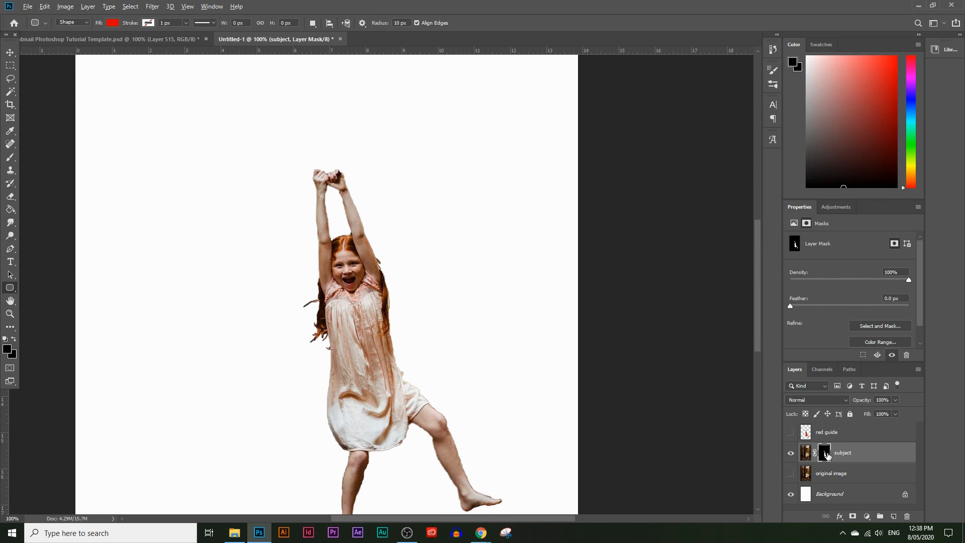
alt+click(827, 455)
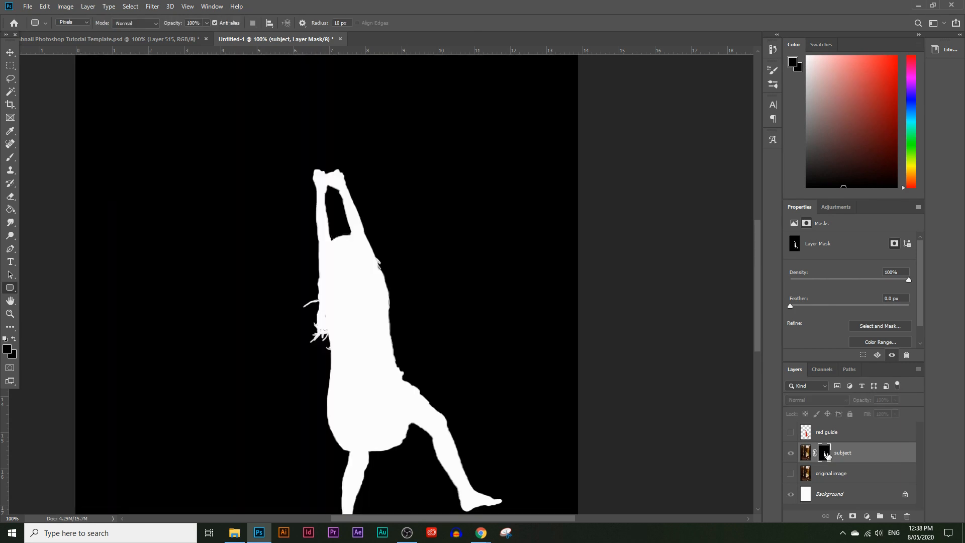
scroll(438, 345, down, 5)
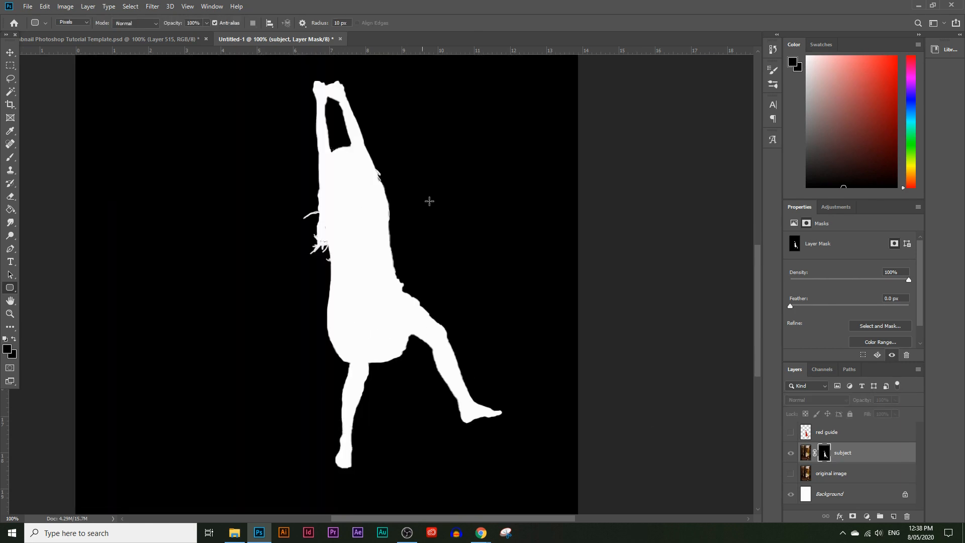
scroll(429, 236, up, 1)
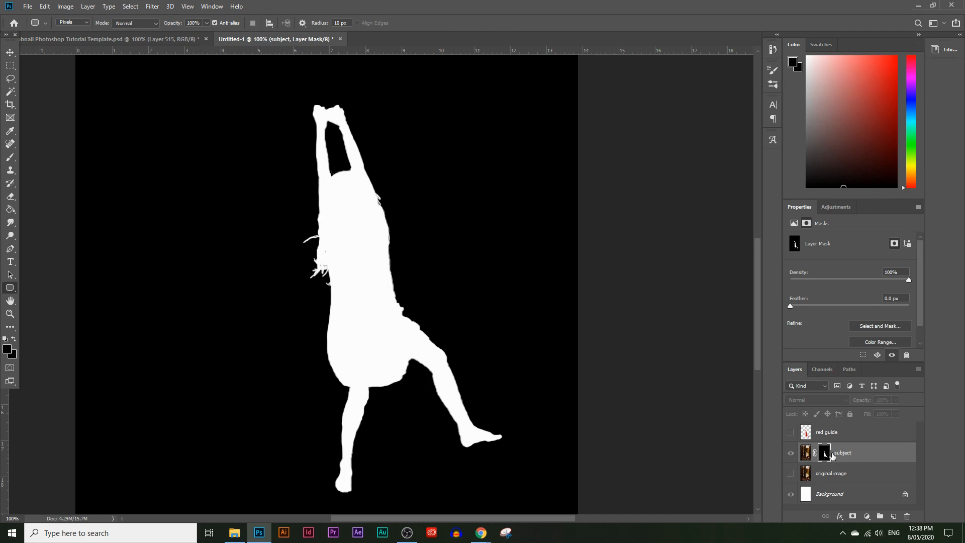
alt+click(824, 453)
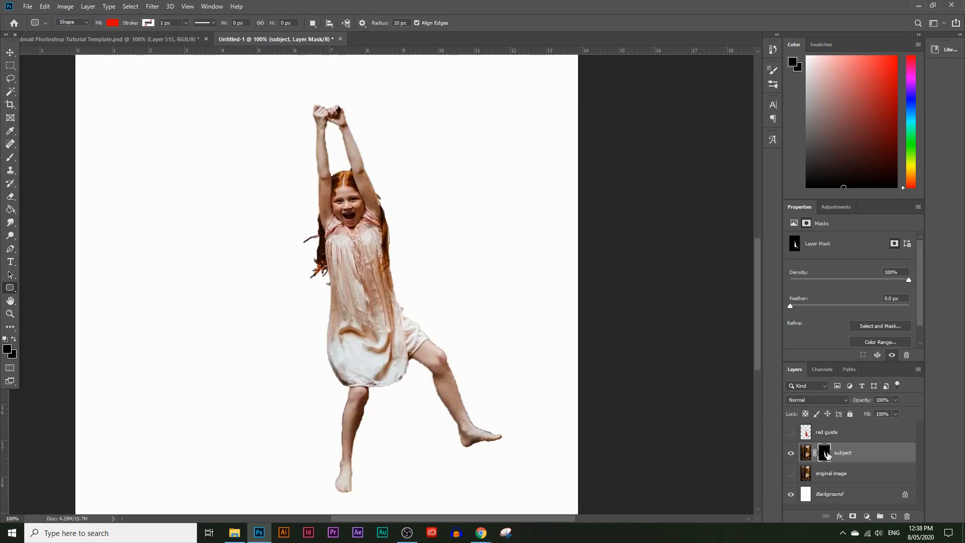
scroll(306, 334, up, 4)
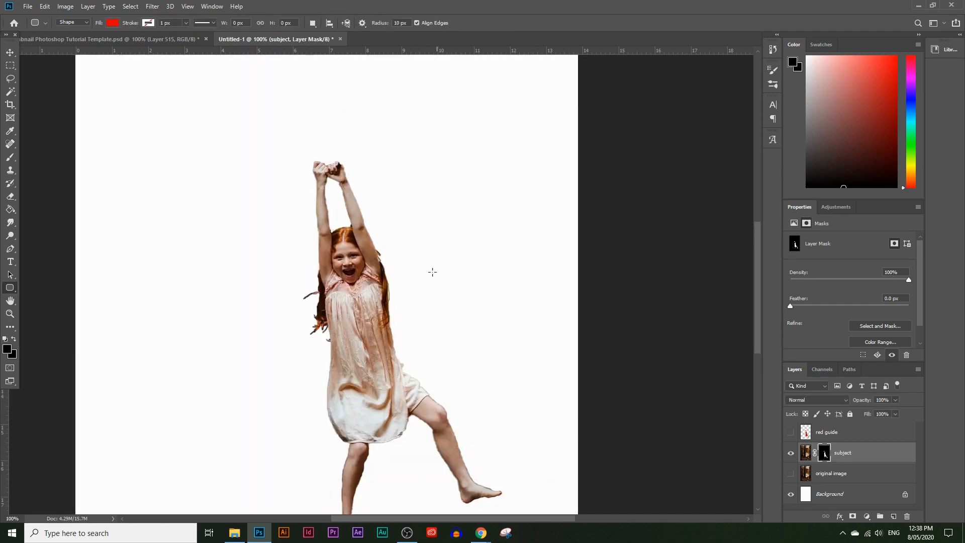
scroll(323, 258, up, 2)
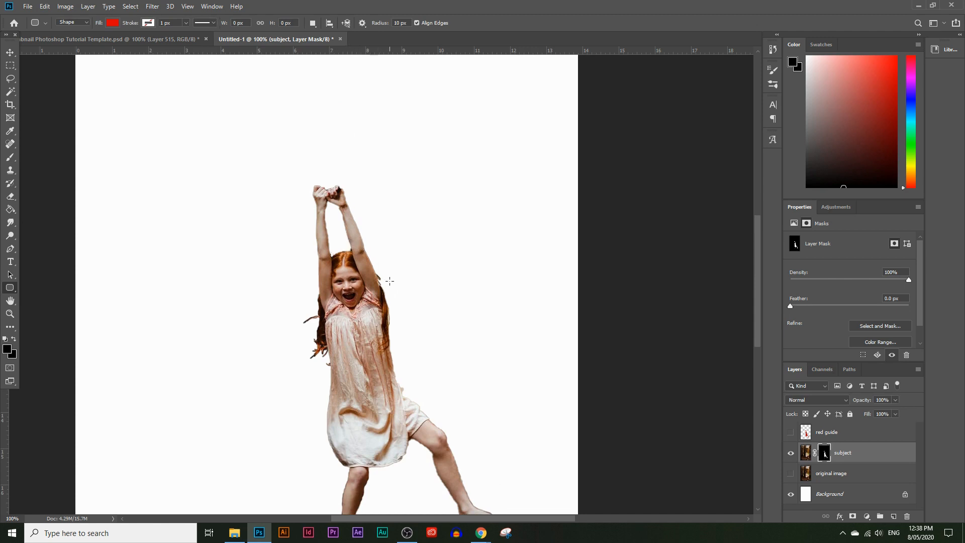
scroll(389, 282, down, 5)
Examine the cutout's edges around the dress and legs at 300%, comparing the image with the mask alone.
click(9, 315)
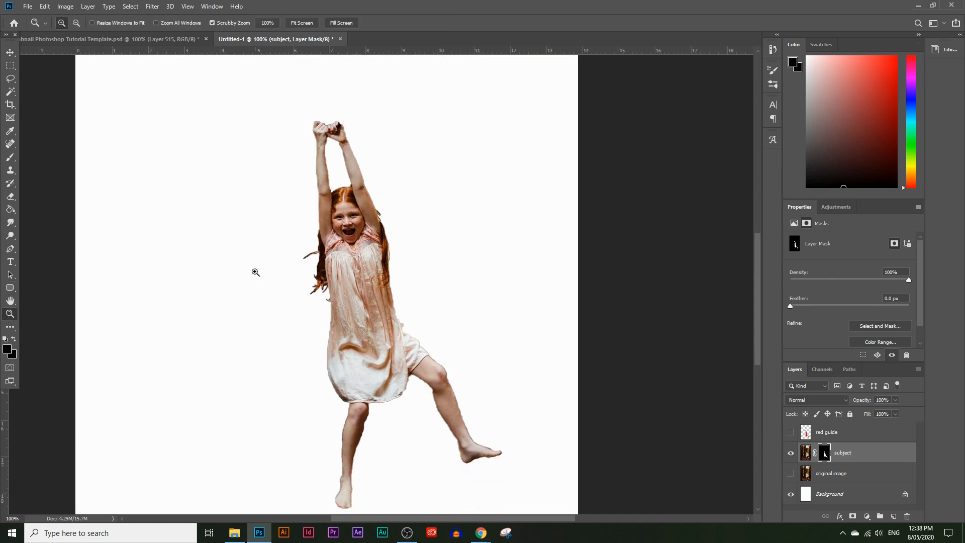
click(358, 273)
scroll(345, 313, down, 4)
scroll(345, 314, down, 5)
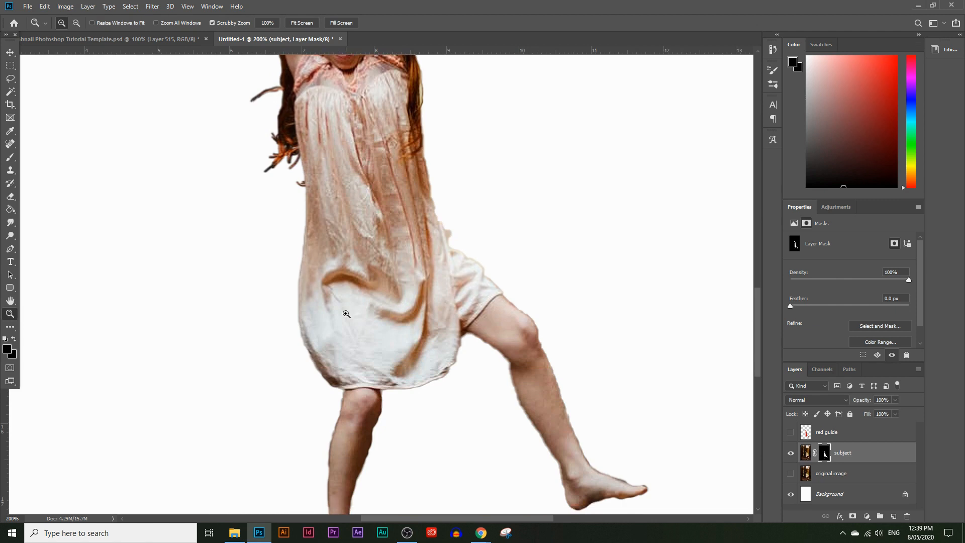
click(336, 294)
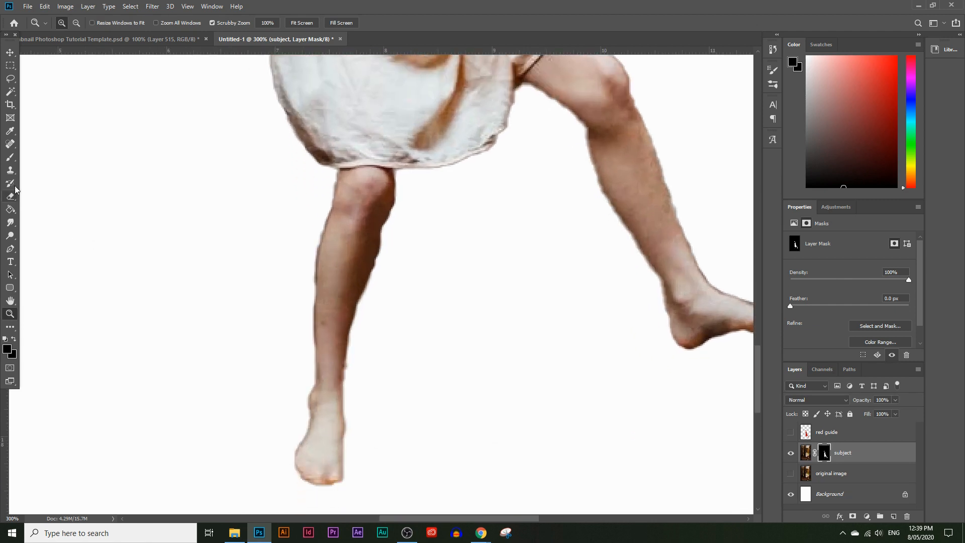
click(10, 157)
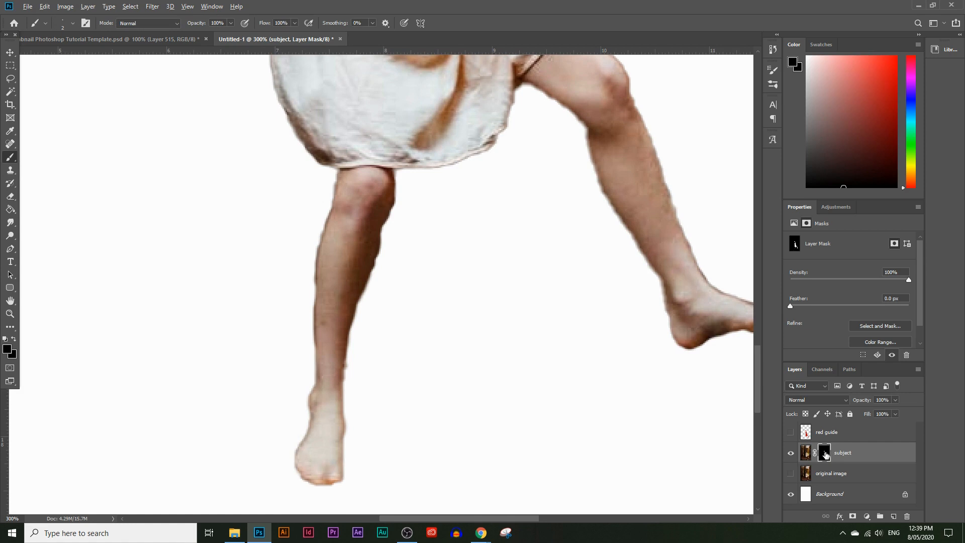
alt+click(825, 455)
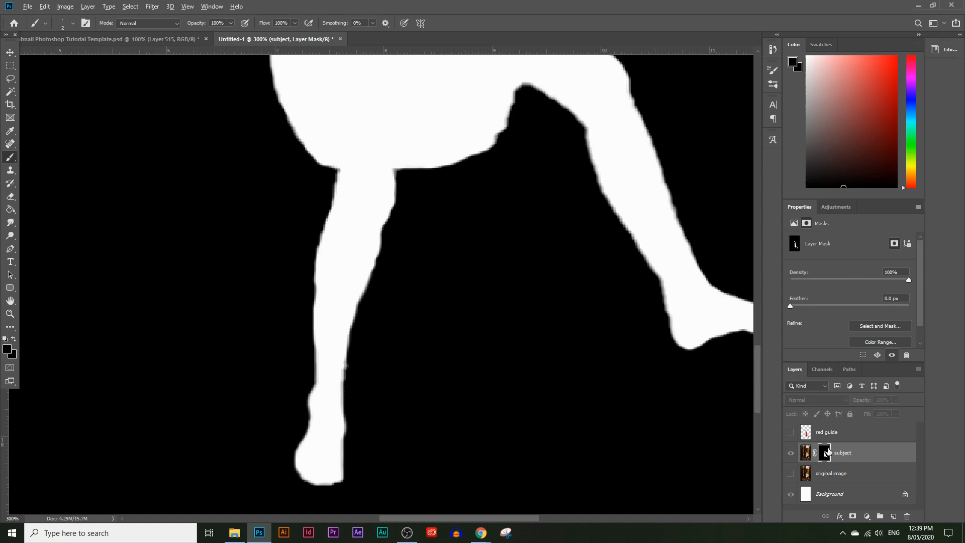
alt+click(827, 453)
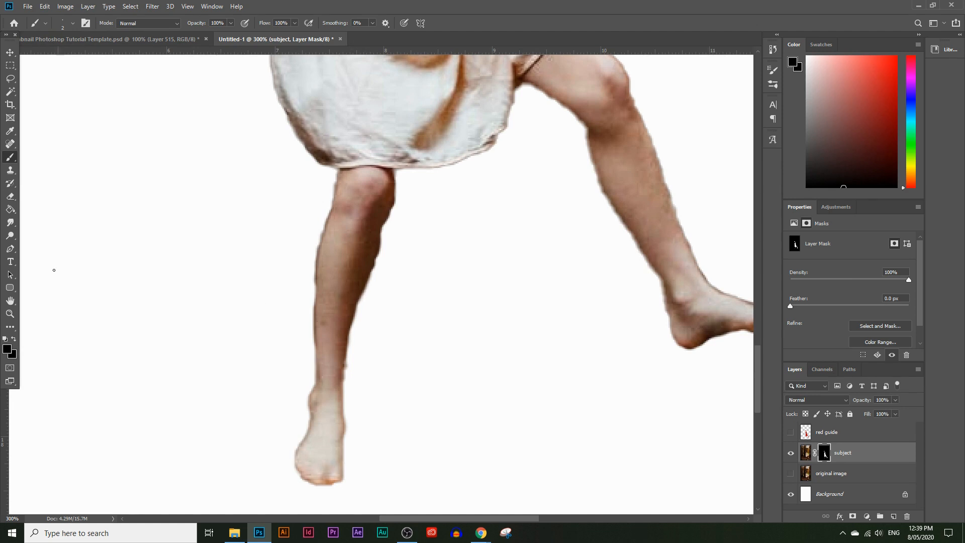
Set the foreground colour to white and the Brush size to 15 px for working on the subject mask.
click(7, 348)
click(441, 295)
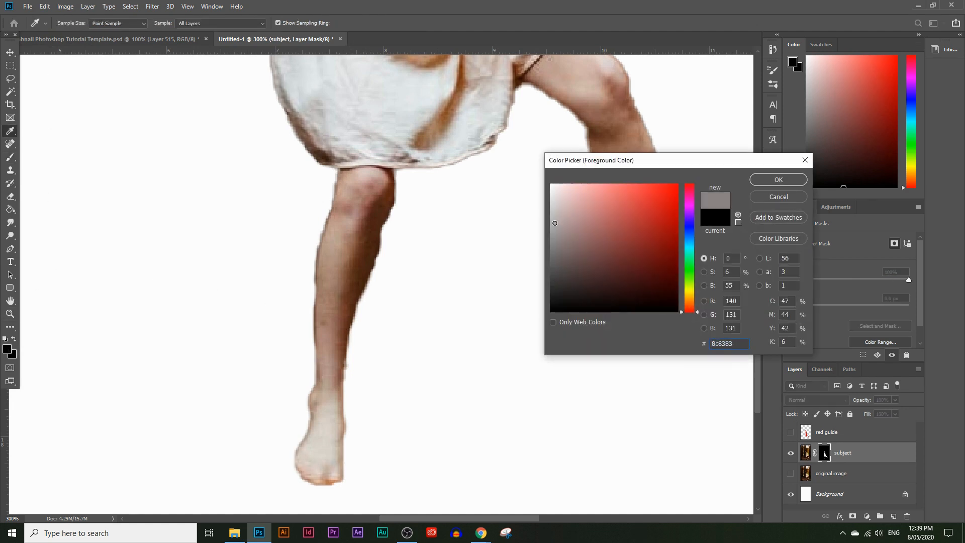
click(778, 180)
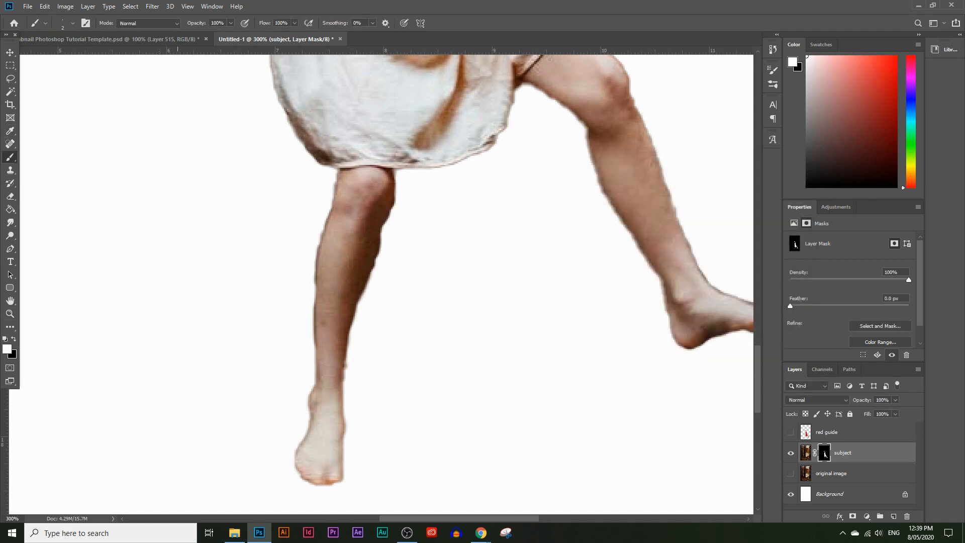
click(45, 24)
click(44, 24)
click(73, 23)
drag(57, 56, 20, 82)
click(19, 308)
Paint white on the subject mask along both edges of the girl's lowered leg, from the foot up to the knee.
drag(337, 328, 371, 231)
mouse_move(333, 275)
mouse_down()
mouse_move(322, 300)
mouse_move(327, 307)
mouse_move(328, 283)
mouse_move(327, 373)
mouse_move(323, 261)
mouse_move(349, 207)
mouse_up()
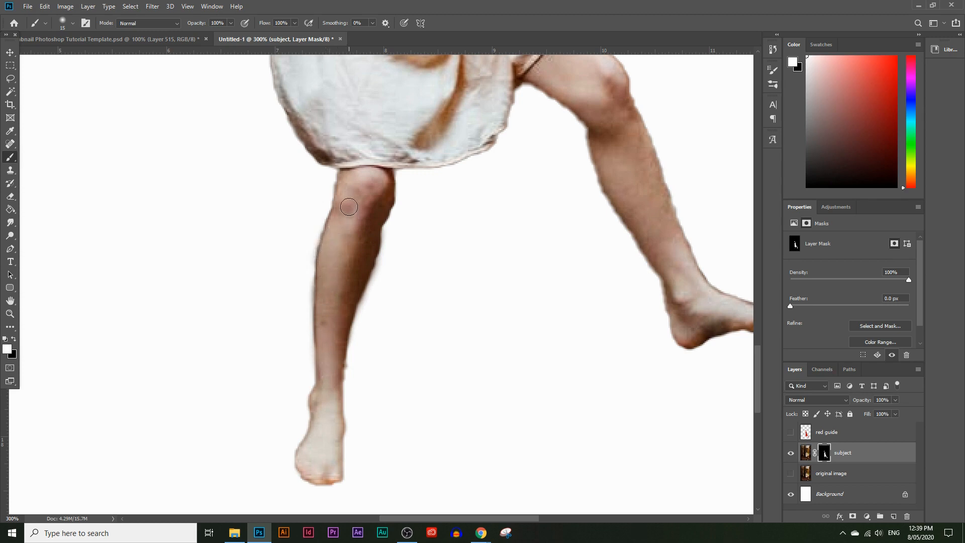
scroll(332, 392, down, 2)
mouse_move(321, 382)
mouse_down()
mouse_move(309, 431)
mouse_move(327, 430)
mouse_move(336, 301)
mouse_move(386, 158)
mouse_move(381, 122)
mouse_move(350, 137)
mouse_up()
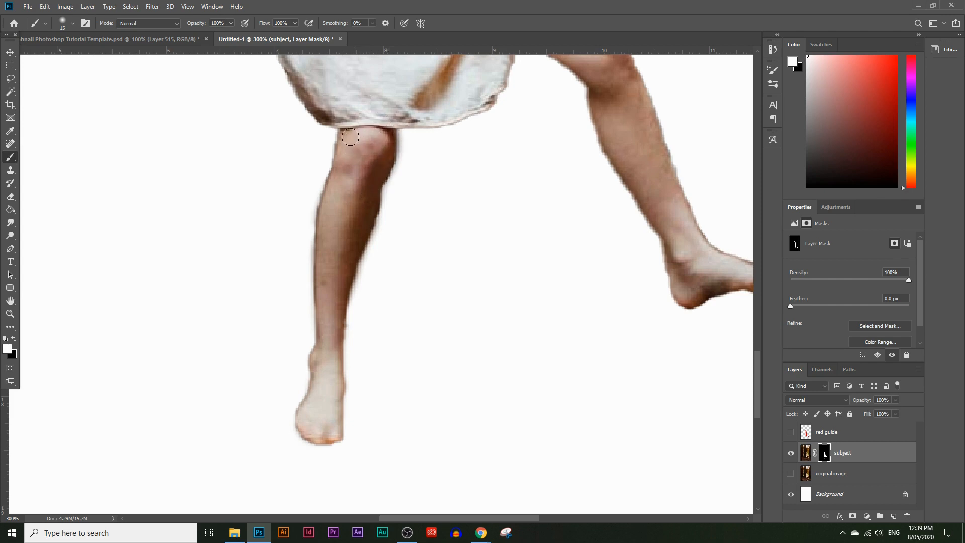
Paint white on the subject mask along the outstretched leg, reducing the brush size for the finer edge by the dress.
scroll(567, 234, up, 3)
mouse_move(538, 106)
mouse_down()
mouse_move(591, 159)
mouse_move(601, 211)
mouse_move(666, 322)
mouse_move(680, 370)
mouse_move(704, 390)
mouse_up()
mouse_move(703, 389)
mouse_down()
mouse_move(493, 387)
mouse_move(568, 361)
mouse_up()
key(bracketleft)
key(bracketleft)
drag(438, 194, 384, 88)
Reduce the Brush to 1 px and paint white on the subject mask over the loose hair strands beside the dress.
scroll(245, 265, up, 10)
scroll(376, 489, left, 5)
key(bracketright)
key(bracketright)
key(bracketright)
key(bracketleft)
key(bracketleft)
key(bracketleft)
key(bracketleft)
key(bracketleft)
key(bracketleft)
key(bracketleft)
key(bracketleft)
key(bracketleft)
key(bracketleft)
mouse_move(376, 182)
mouse_down()
mouse_move(359, 199)
mouse_move(367, 241)
mouse_move(376, 217)
mouse_move(364, 257)
mouse_up()
drag(342, 198, 377, 214)
mouse_move(375, 146)
mouse_down()
mouse_move(370, 181)
mouse_move(377, 174)
mouse_up()
Set the foreground colour to black and mask out the dark specks above the head, between the raised arms.
scroll(185, 265, up, 6)
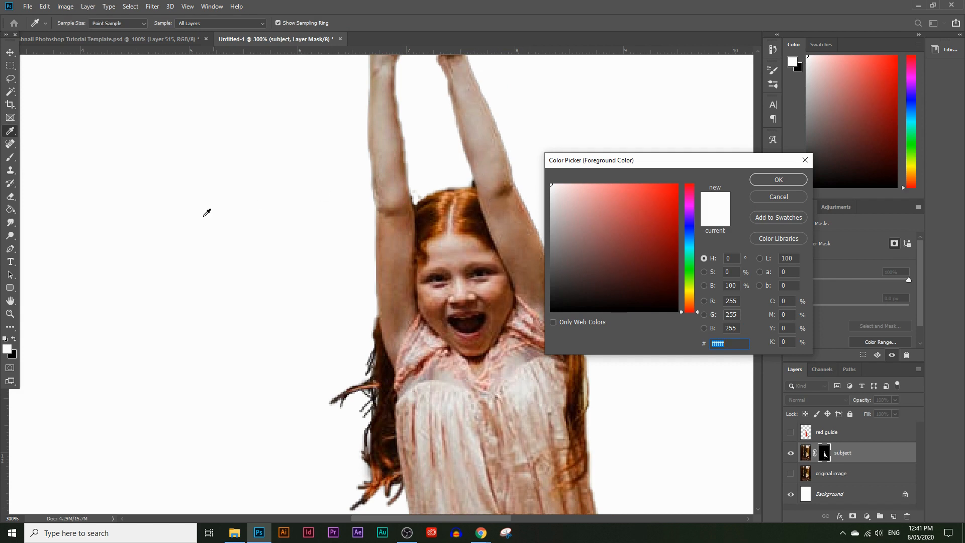
drag(566, 291, 602, 336)
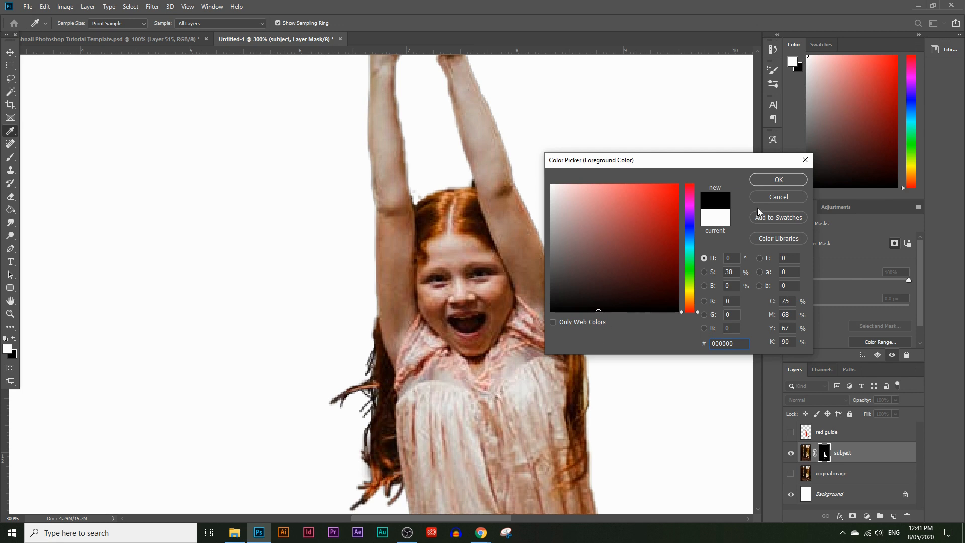
click(771, 181)
key(b)
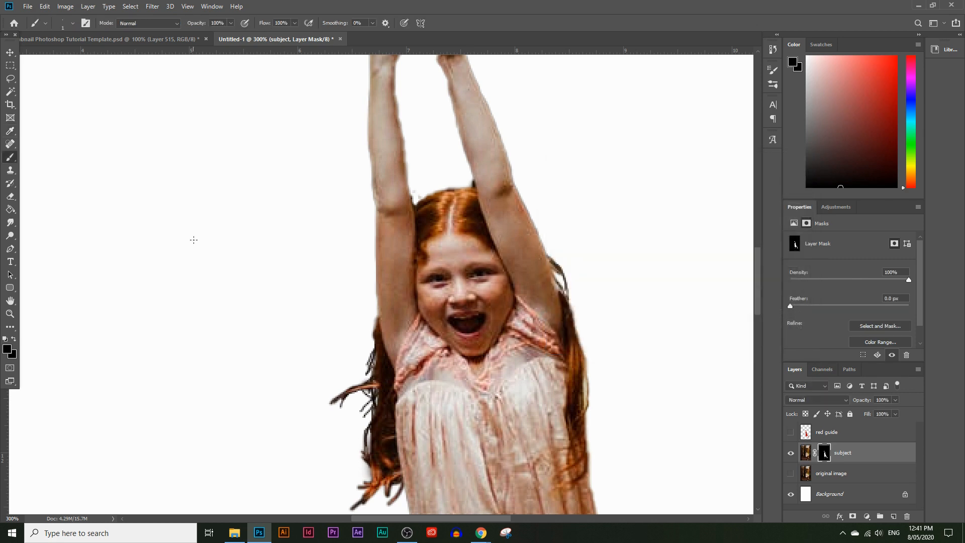
click(10, 314)
click(472, 155)
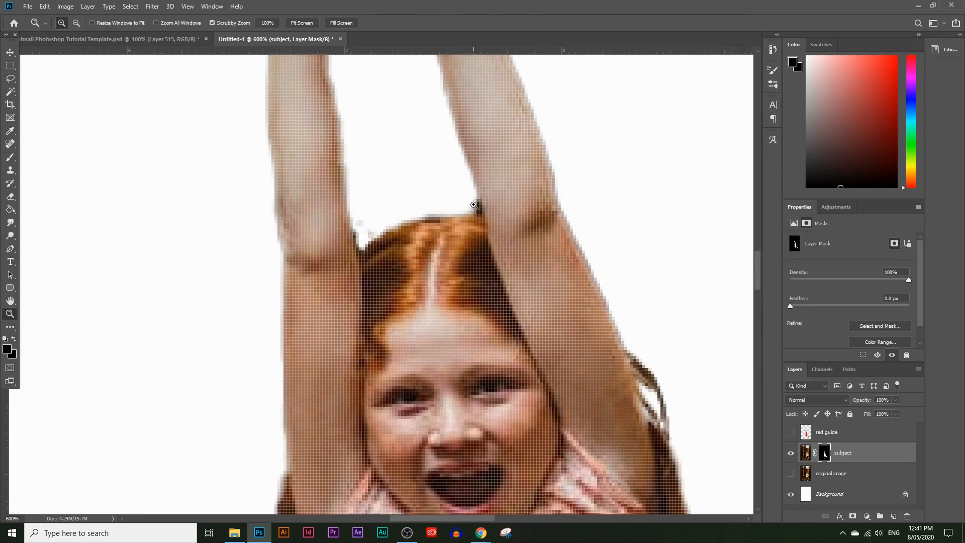
click(11, 158)
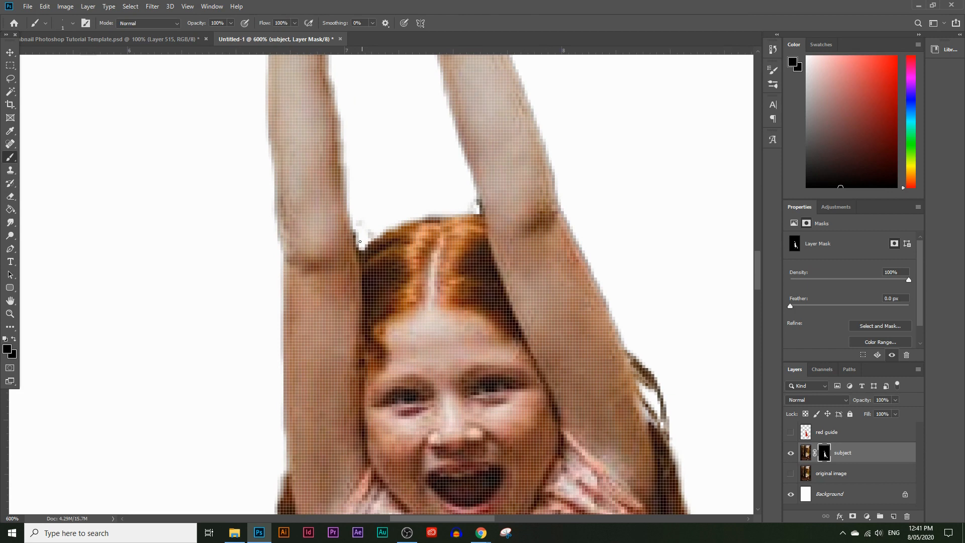
Check the whole cutout of the girl against the white background at 66.7% zoom.
click(10, 313)
alt+click(483, 321)
alt+click(498, 319)
alt+click(503, 317)
alt+click(507, 319)
alt+click(523, 328)
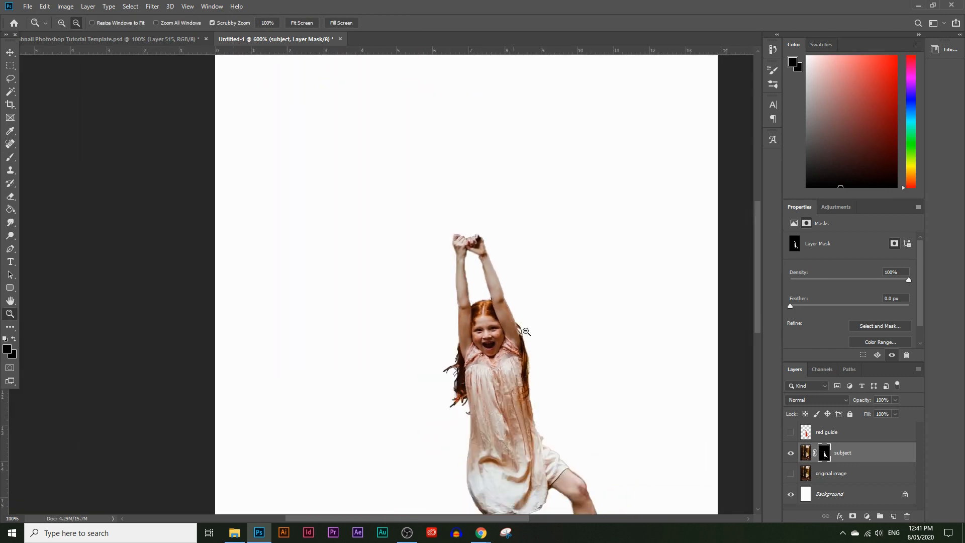
alt+click(550, 345)
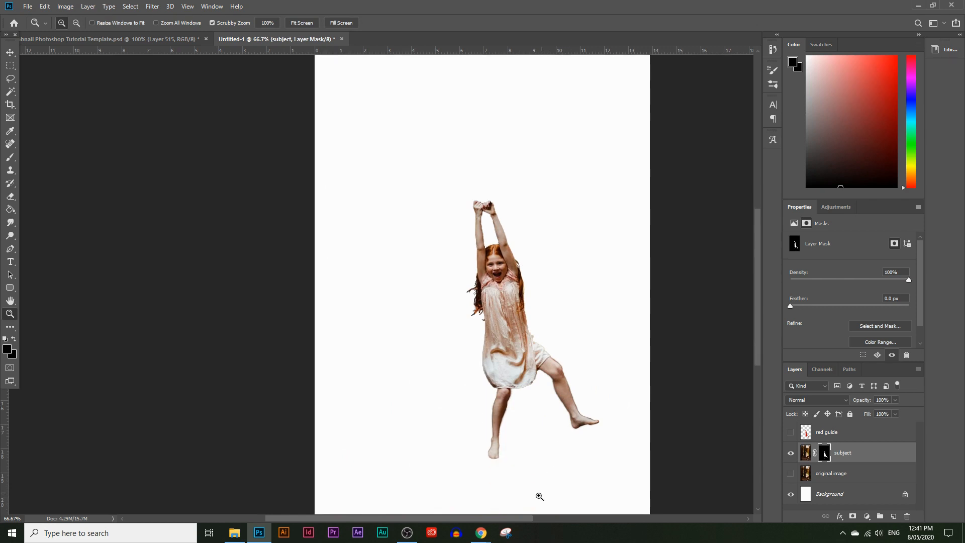
scroll(545, 501, right, 2)
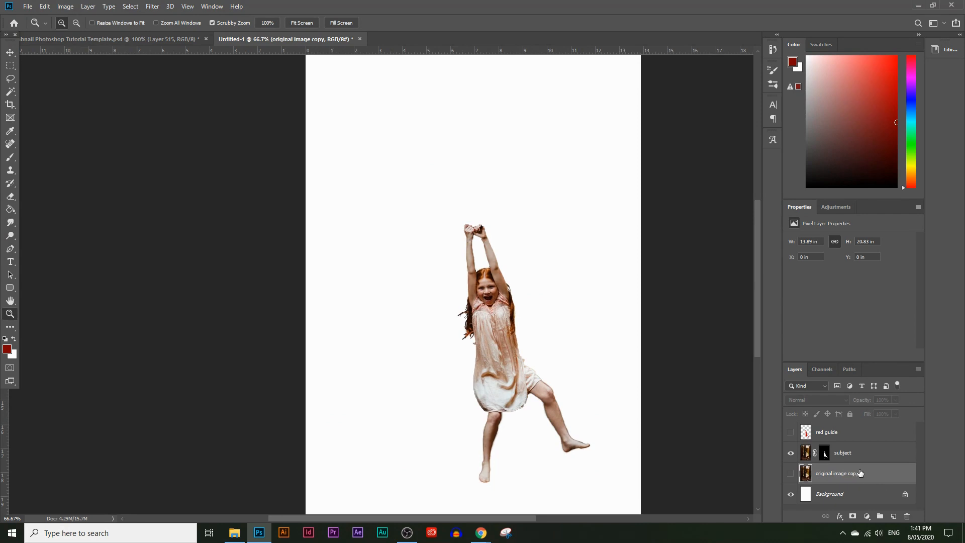
Duplicate the hidden original image copy layer and make the new duplicate visible beneath the subject layer.
drag(864, 479, 894, 515)
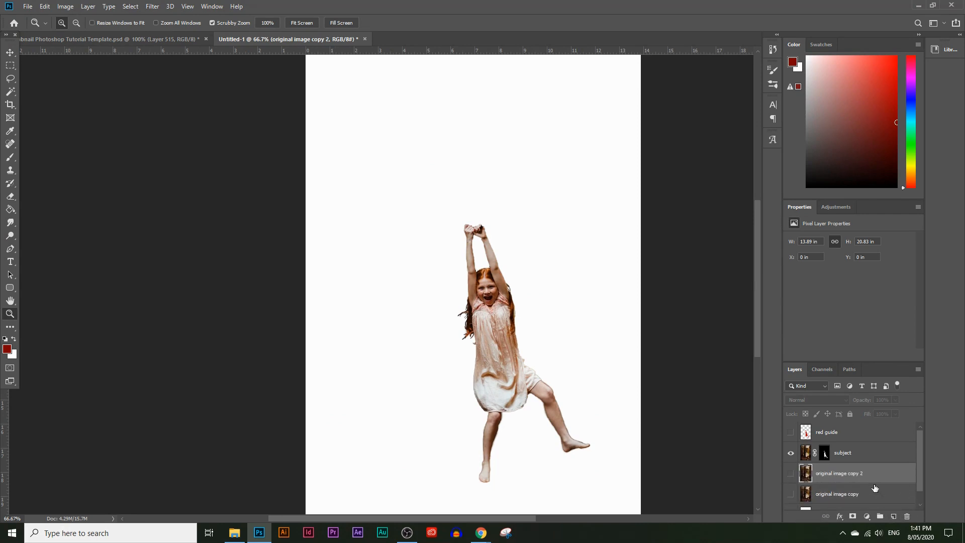
click(791, 473)
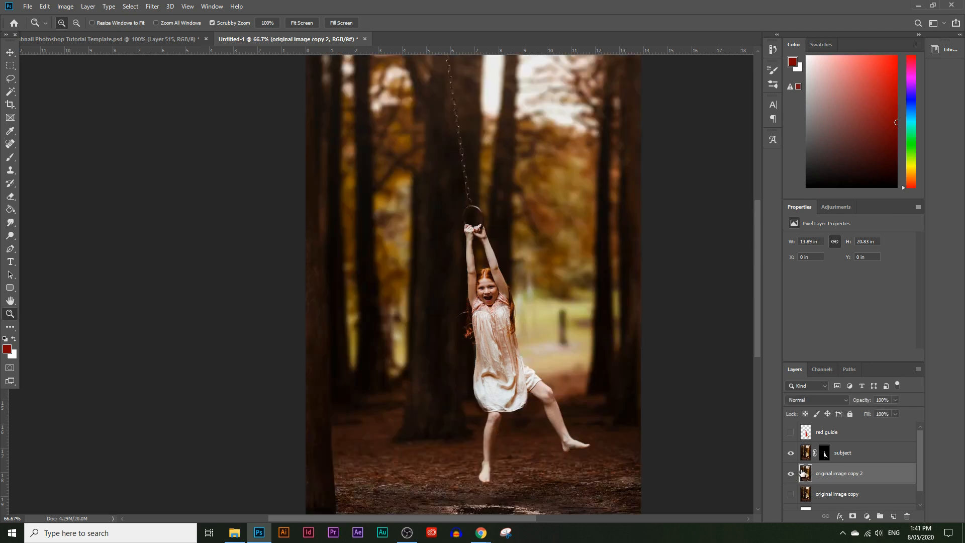
Rename the duplicated photo layer "chain" and add a new layer named "red guide" directly above it.
text(chain)
key(Return)
click(895, 518)
double_click(827, 474)
text(red guide)
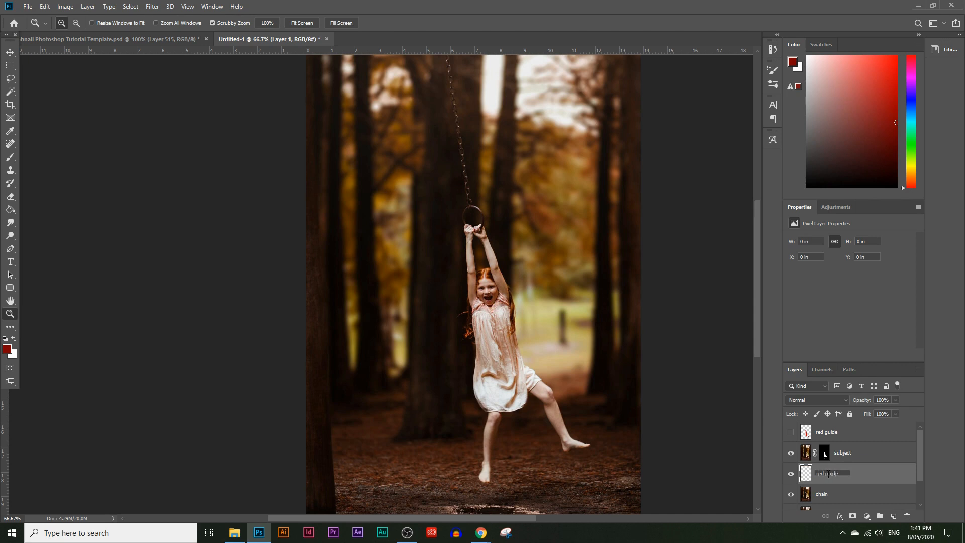
key(Return)
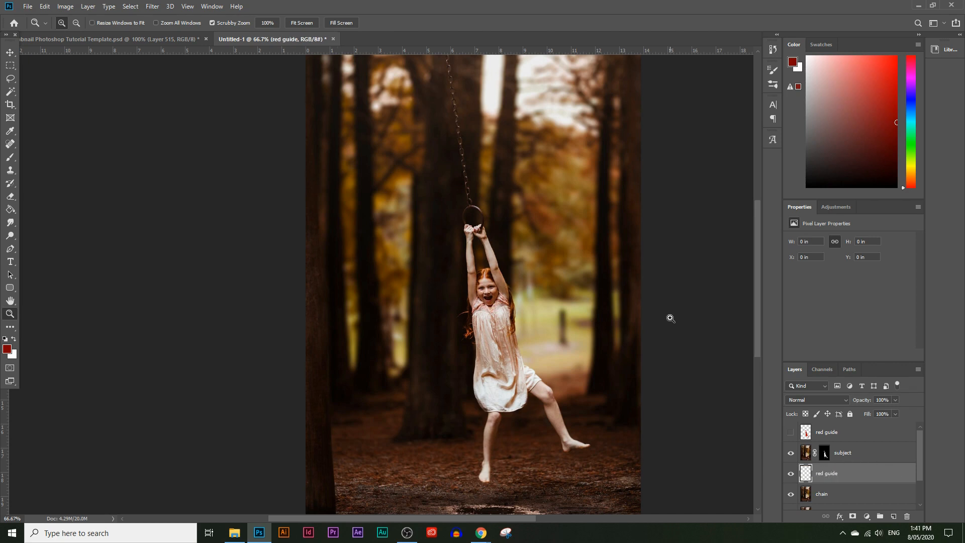
Set the Brush to 8 px with 83% hardness and paint red over the metal ring above the girl's hands on the new red guide layer.
scroll(809, 470, down, 1)
scroll(549, 283, up, 2)
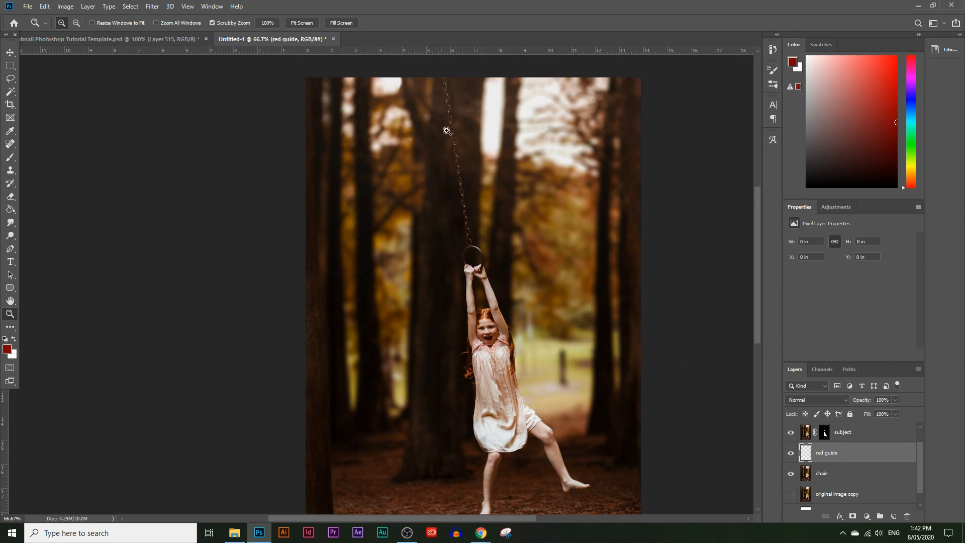
click(471, 219)
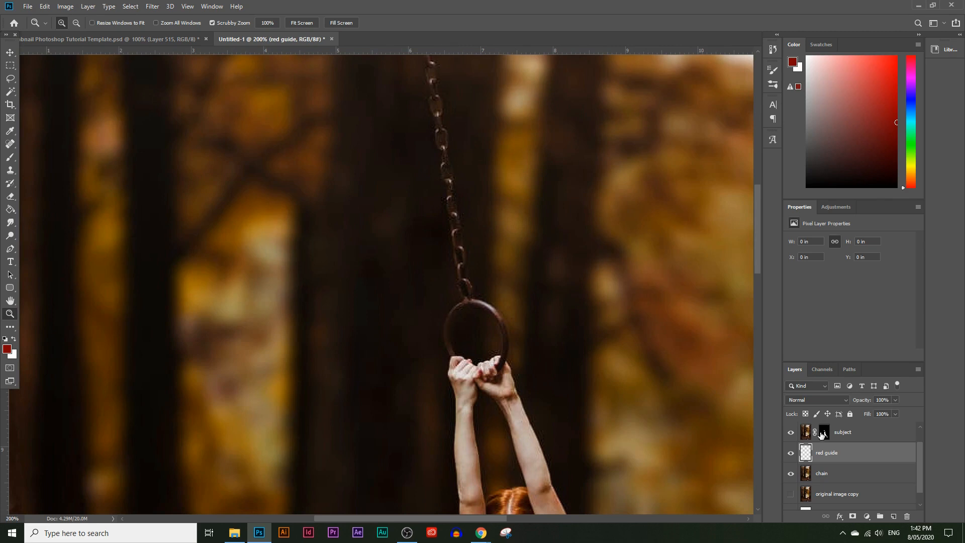
scroll(500, 383, down, 4)
scroll(422, 424, up, 1)
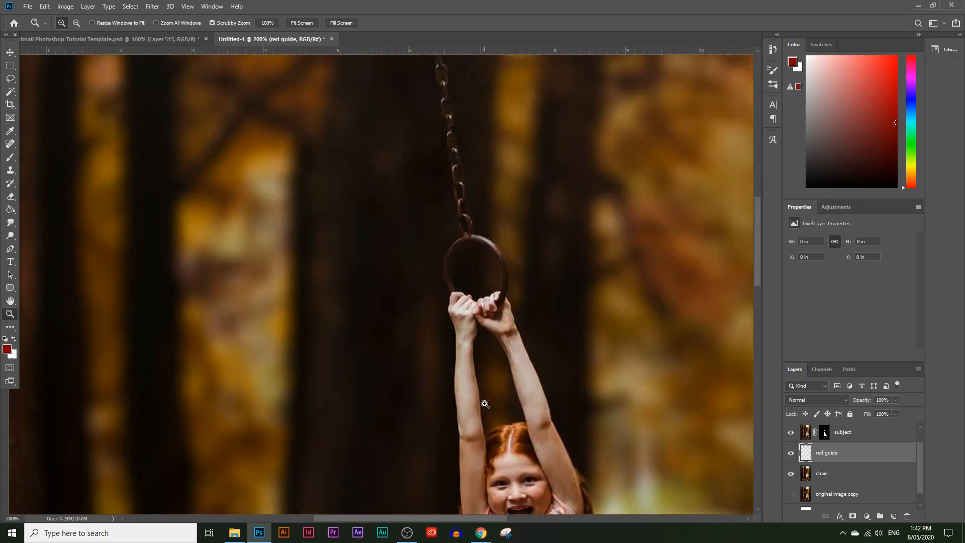
scroll(442, 352, up, 2)
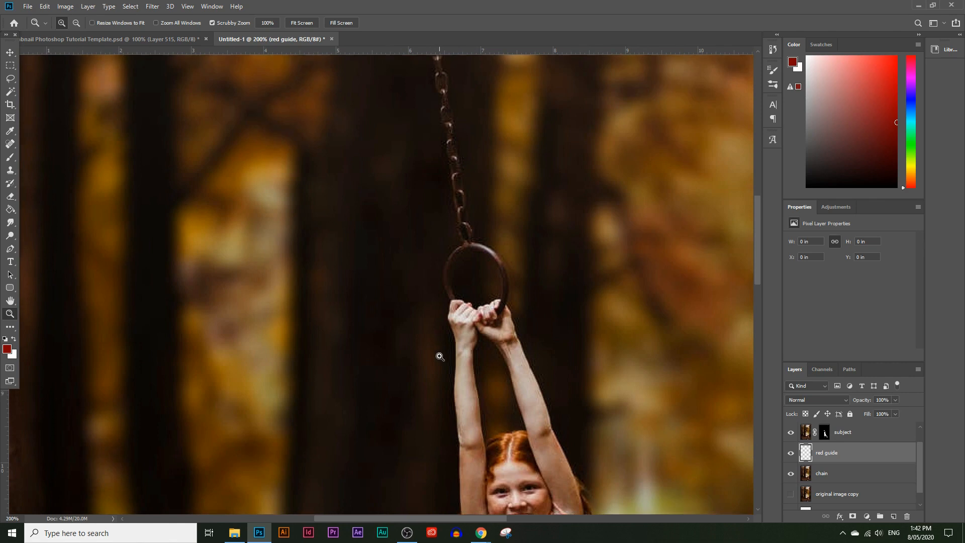
scroll(210, 294, down, 1)
click(10, 157)
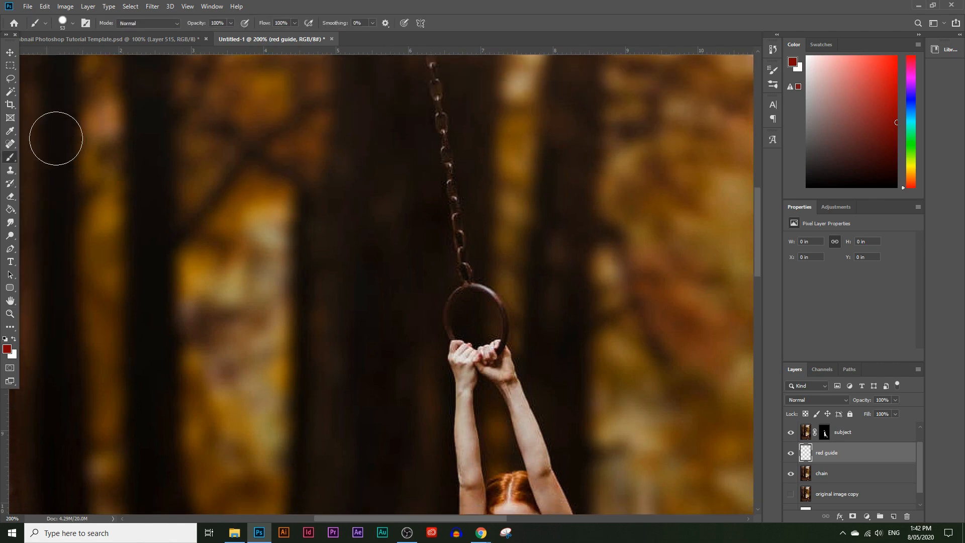
click(75, 24)
drag(72, 55, 61, 56)
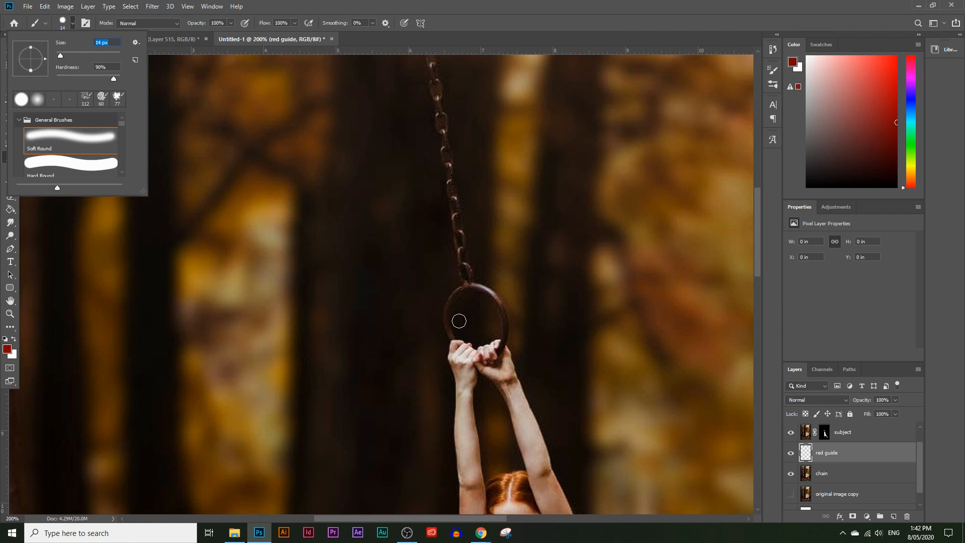
key(Return)
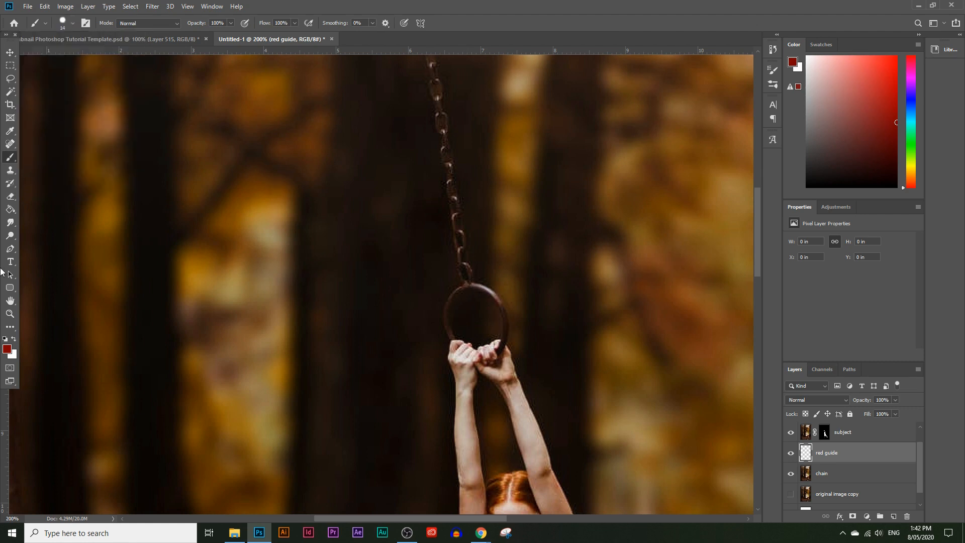
key(bracketleft)
key(bracketleft)
click(73, 23)
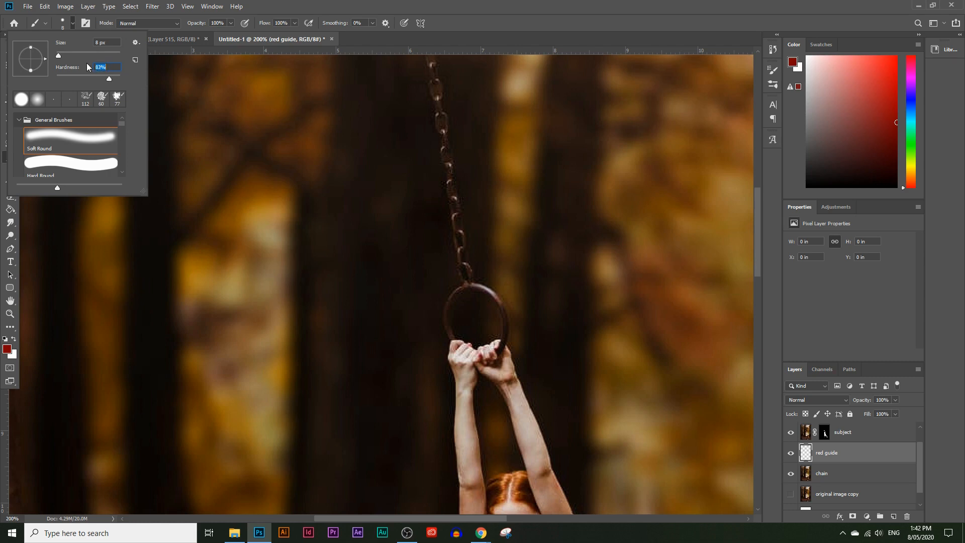
key(Return)
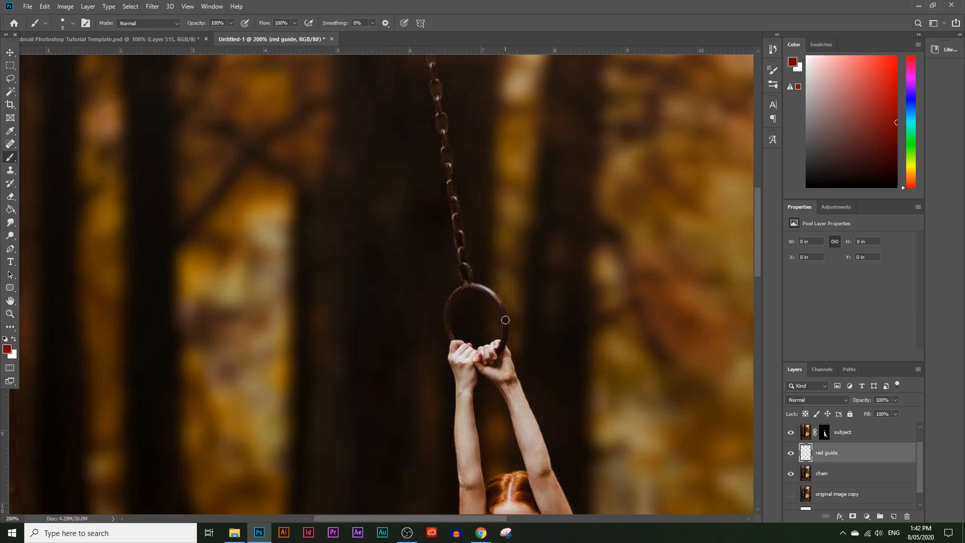
drag(497, 298, 470, 287)
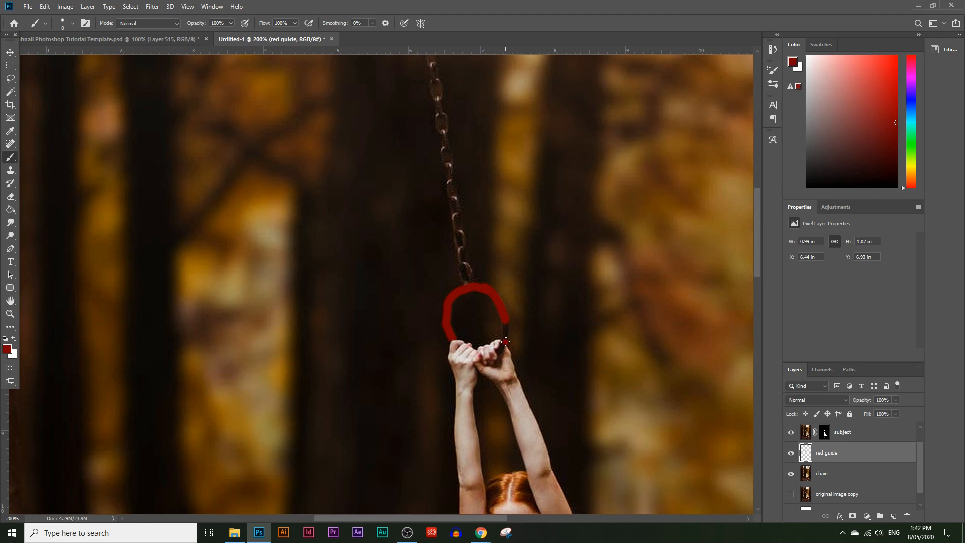
drag(505, 320, 495, 297)
Enlarge the Brush to 15 px and paint one straight red line along the chain from the ring to the photo's upper edge.
scroll(511, 289, up, 2)
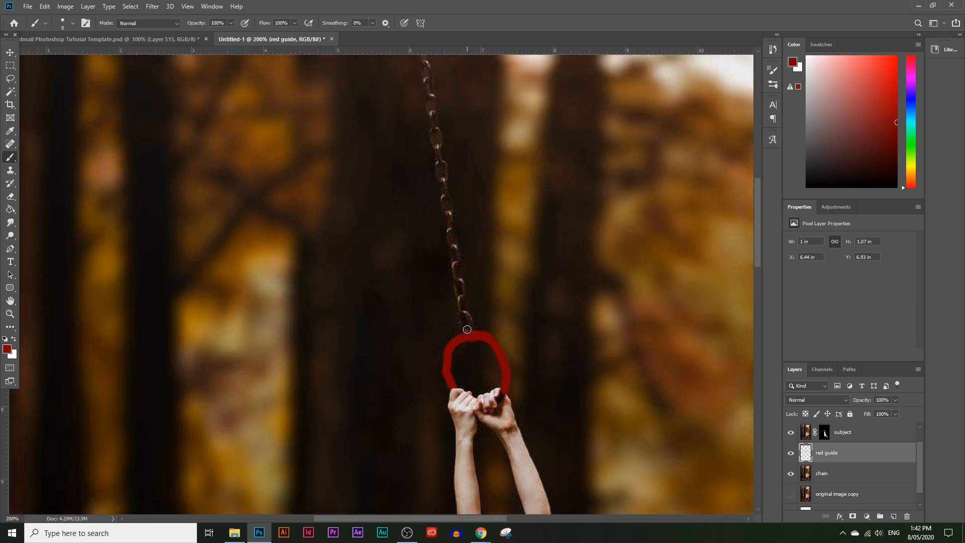
key(bracketright)
key(bracketright)
scroll(538, 377, up, 2)
scroll(313, 290, up, 9)
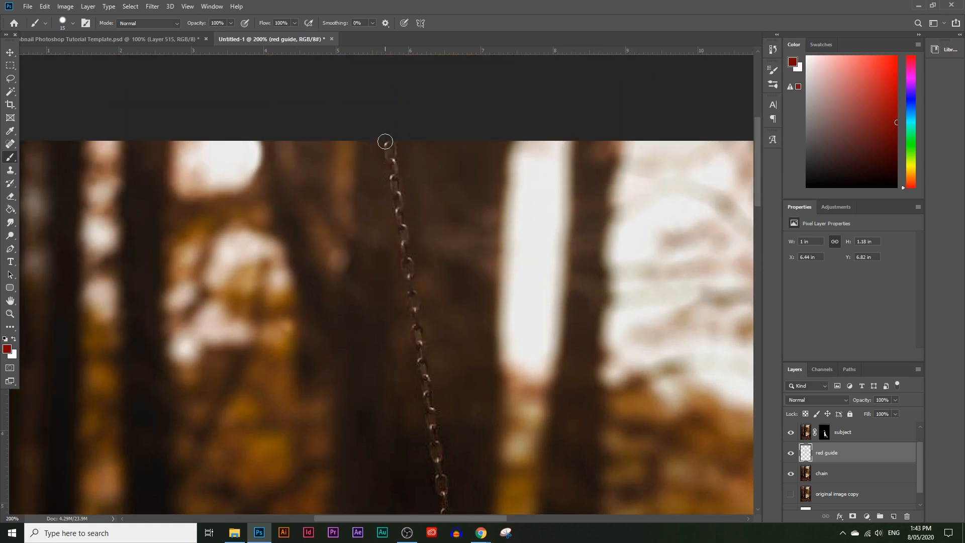
shift+click(389, 142)
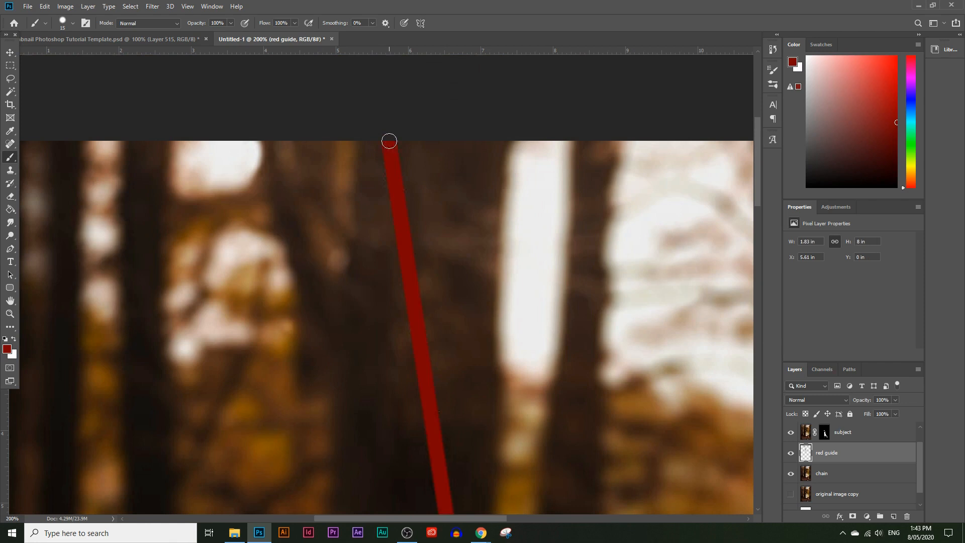
scroll(424, 271, down, 2)
scroll(447, 377, down, 3)
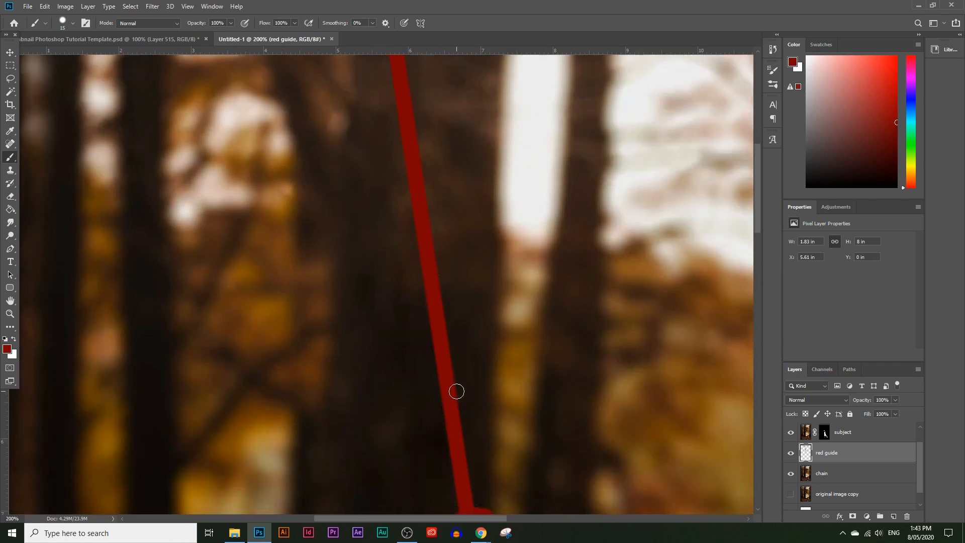
scroll(576, 305, down, 4)
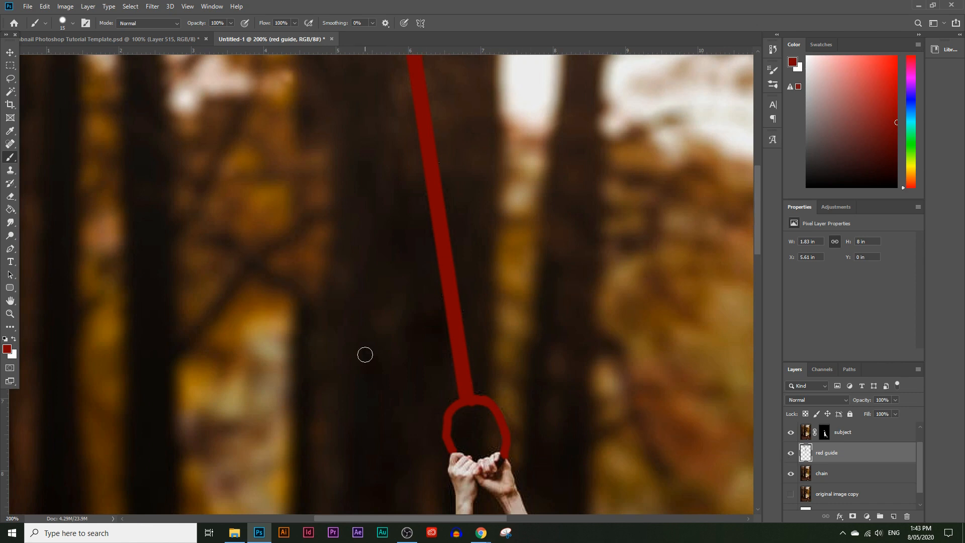
scroll(365, 355, up, 1)
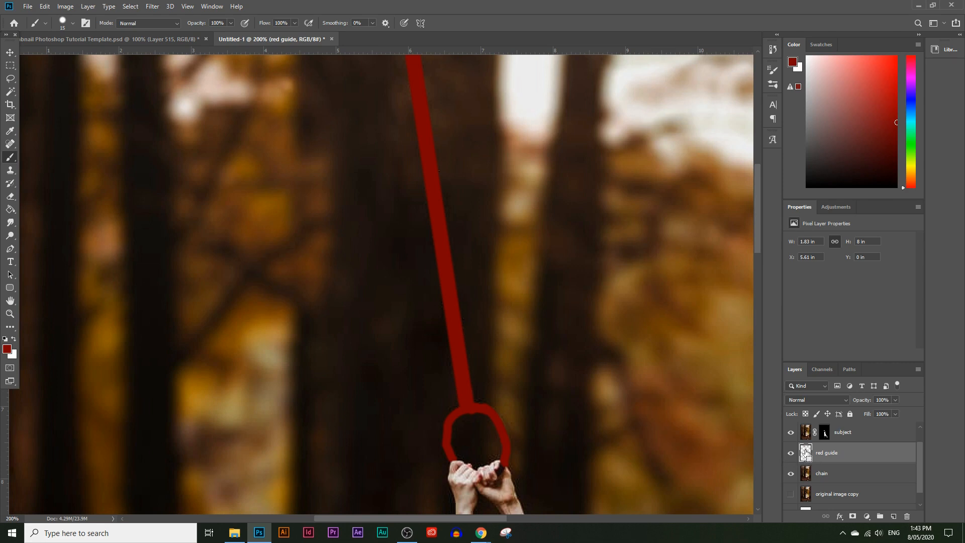
Load the red chain guide as a selection, hide the guide layer, and add a layer mask from that selection to the chain layer.
ctrl+click(806, 453)
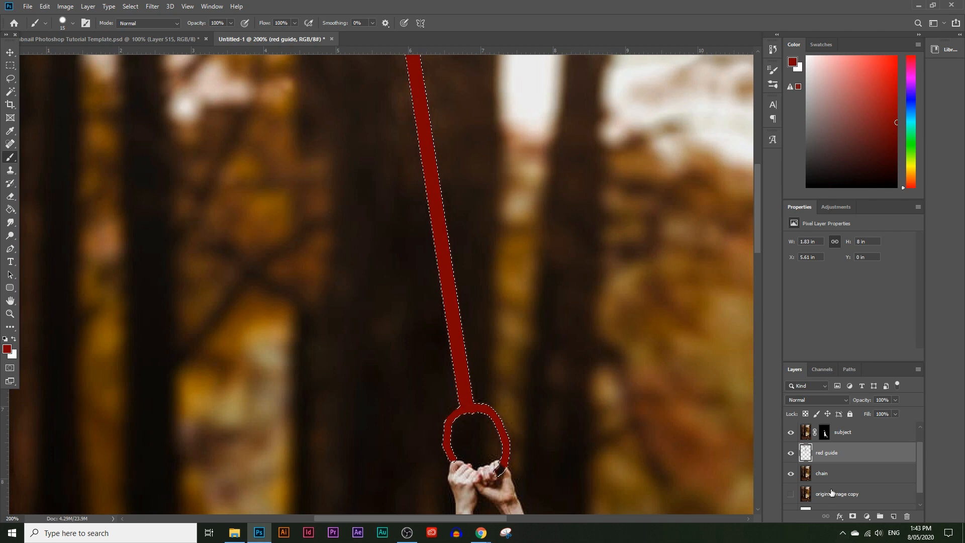
click(791, 453)
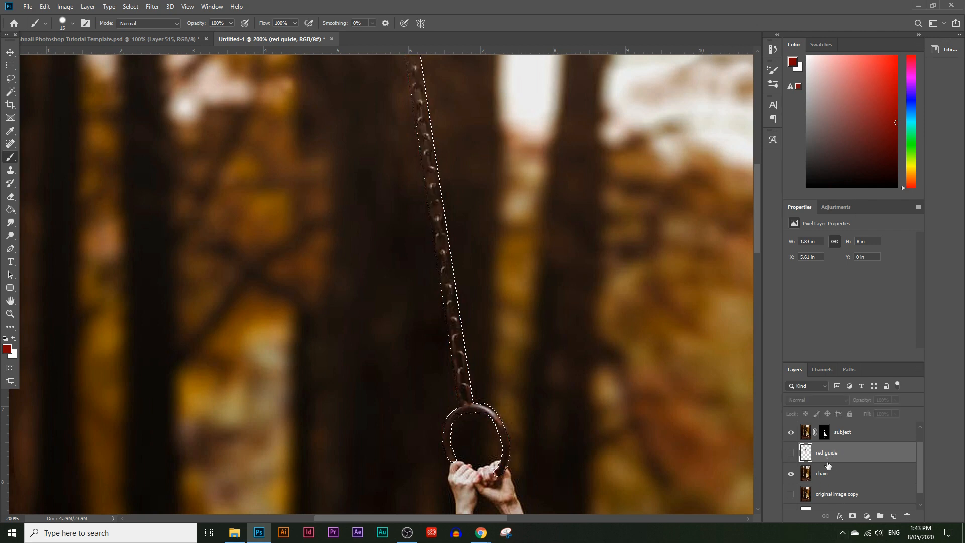
click(834, 479)
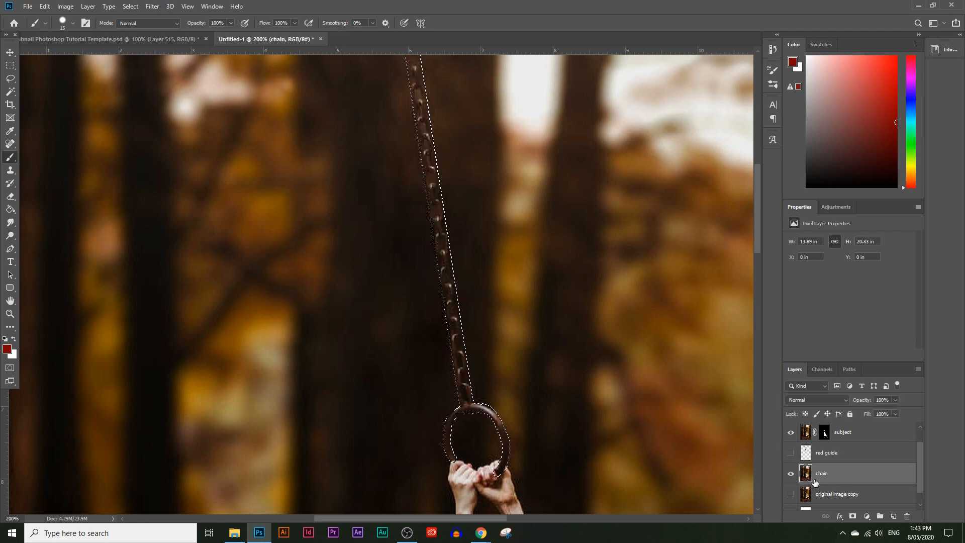
scroll(539, 420, down, 3)
scroll(804, 470, down, 1)
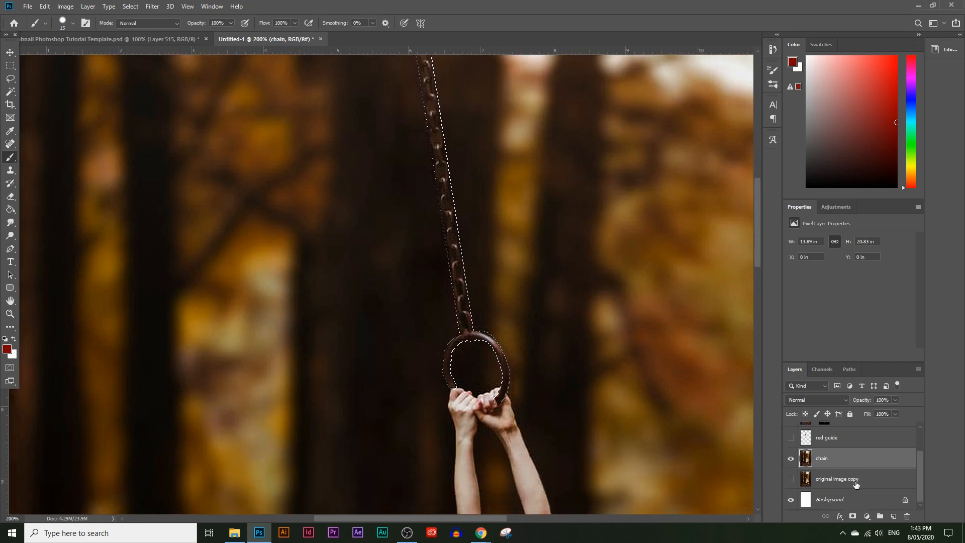
click(852, 518)
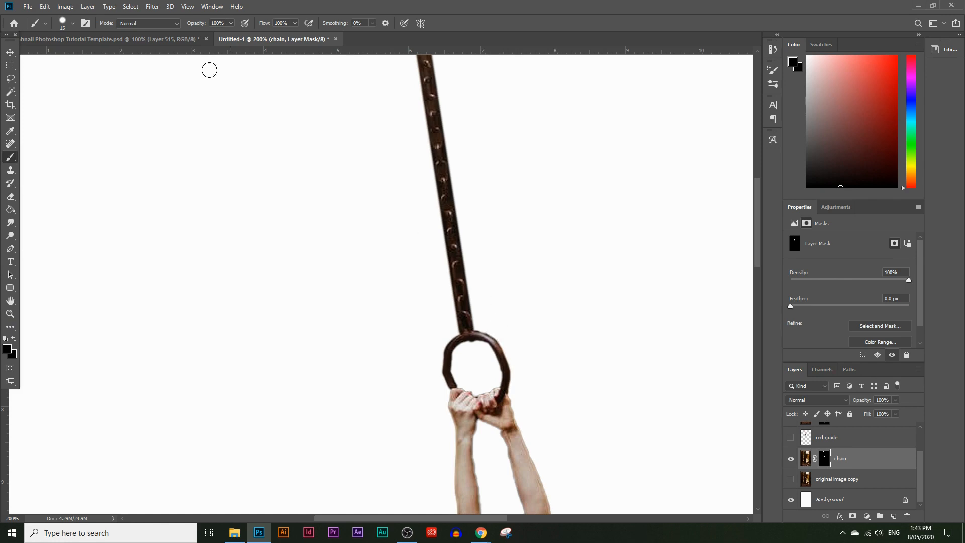
Set the Brush hardness to 68% and add a new layer named "red guide chain" above the chain layer.
click(72, 23)
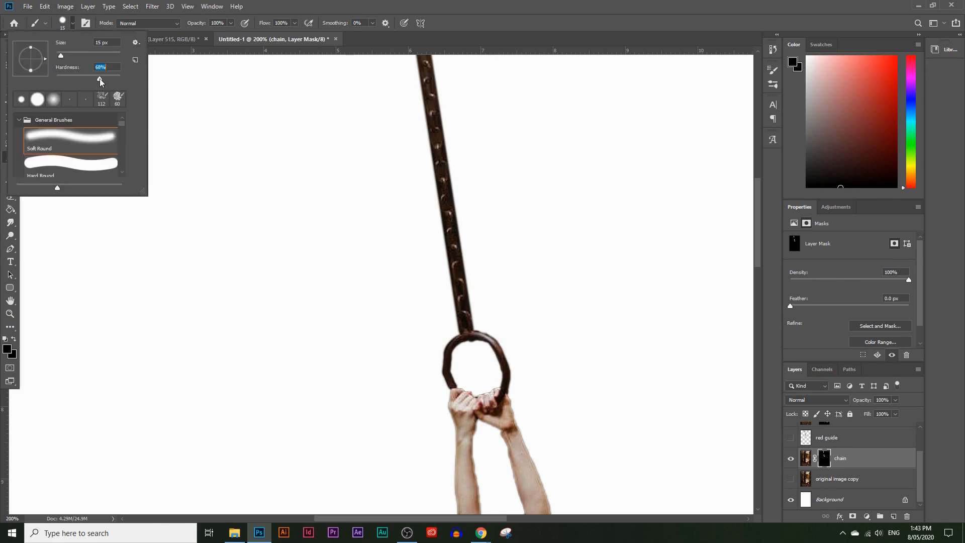
click(518, 376)
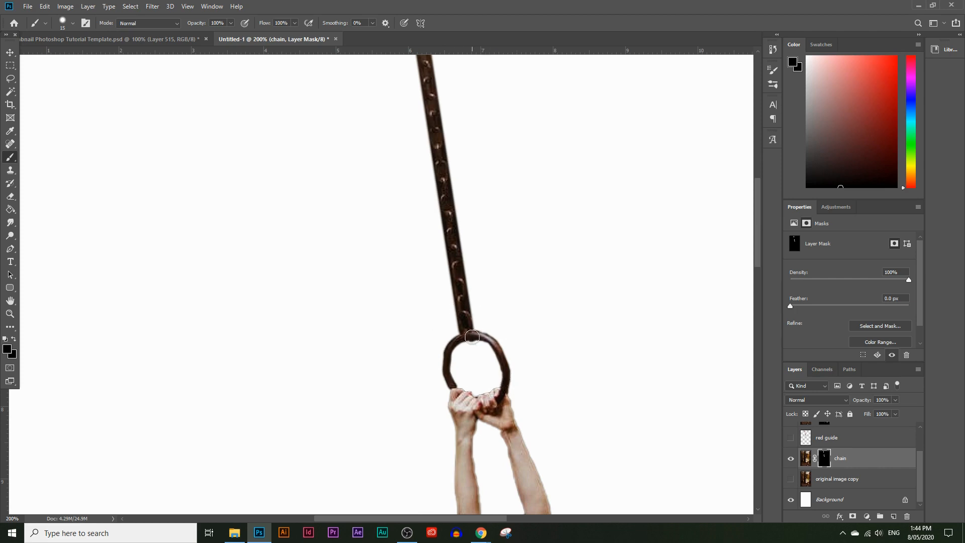
scroll(439, 334, up, 5)
scroll(291, 309, up, 5)
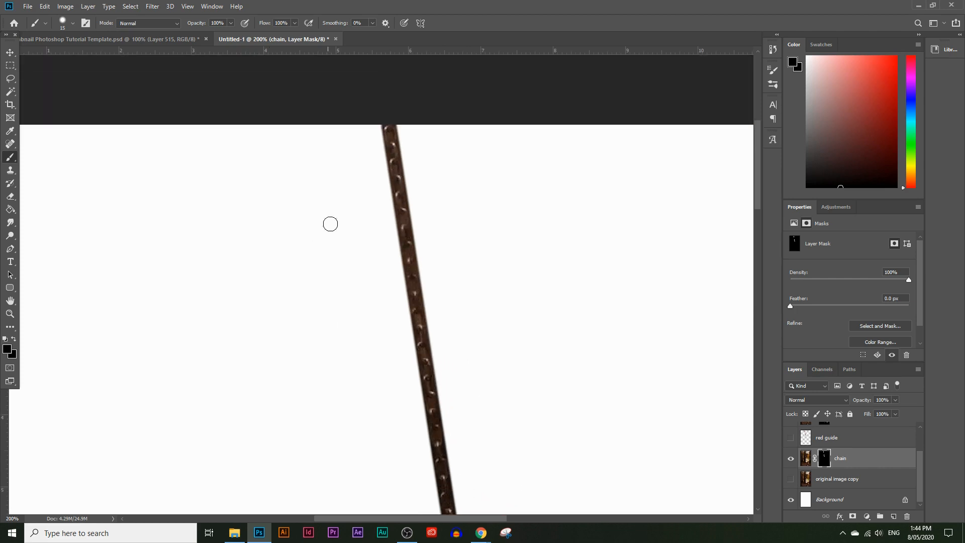
click(9, 314)
drag(348, 119, 432, 136)
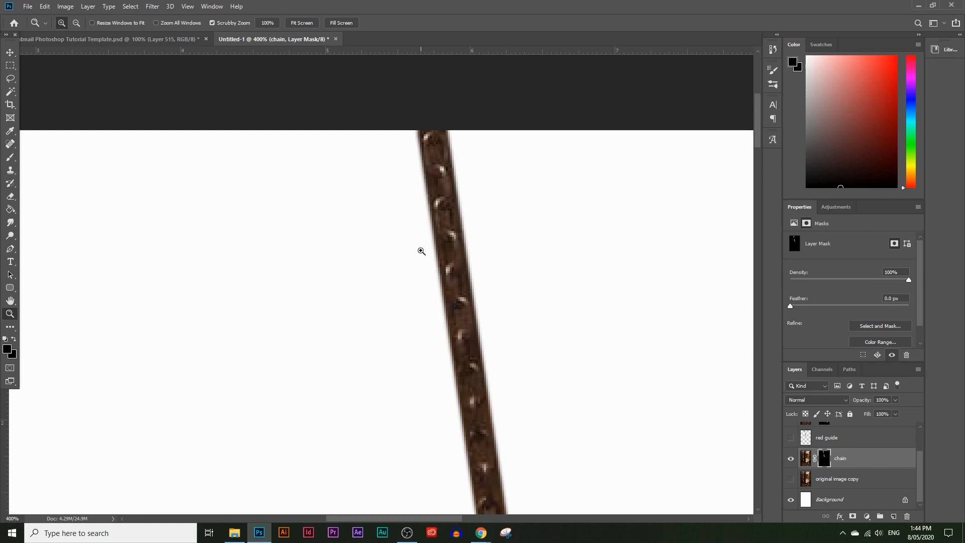
scroll(455, 269, down, 3)
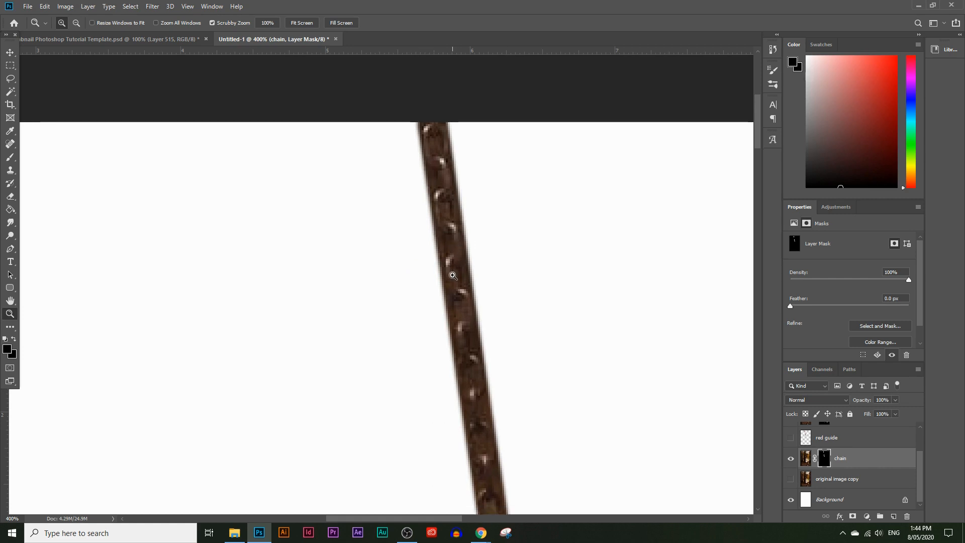
scroll(478, 299, up, 1)
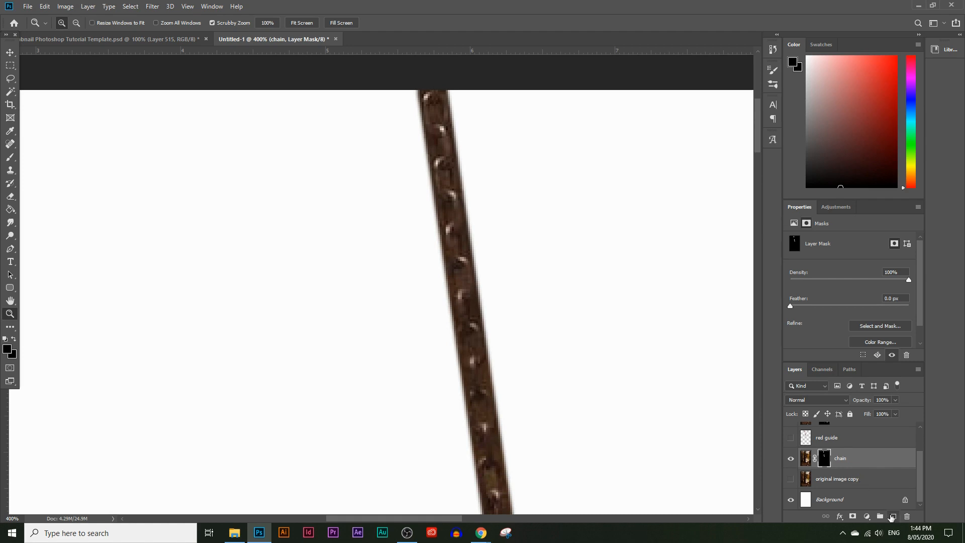
click(892, 517)
text(red guide chain)
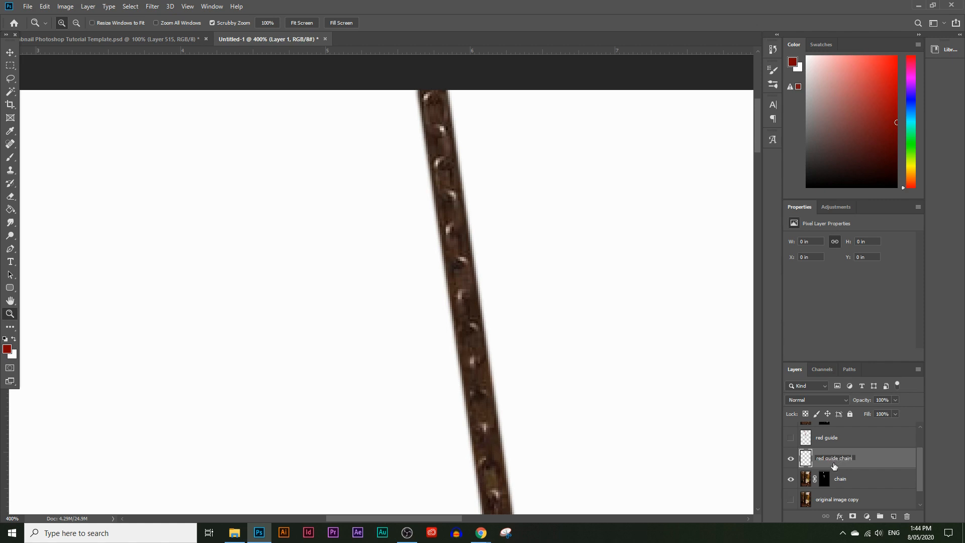
key(Return)
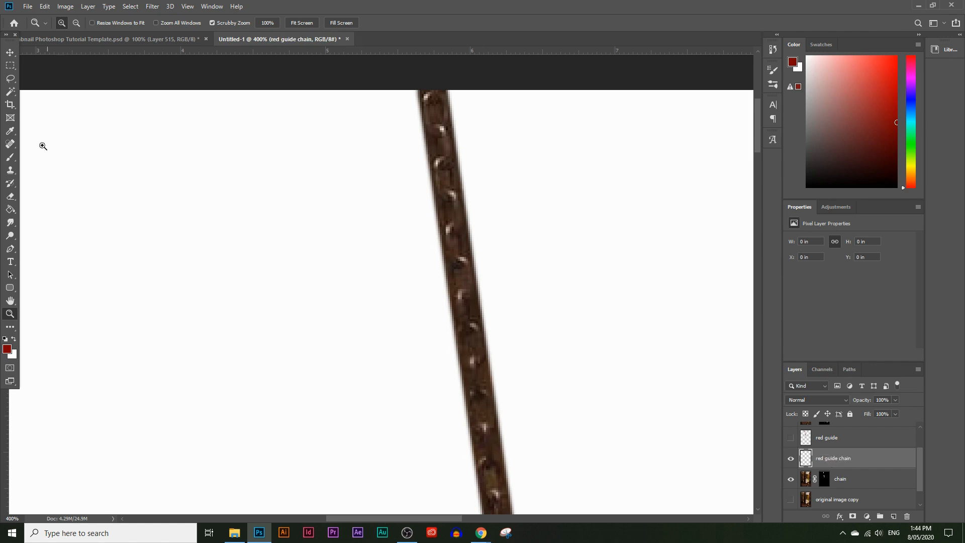
Shrink the Brush to 4 px and paint red outlines over the first three chain links at the photo's upper edge.
click(10, 157)
key(bracketleft)
key(bracketleft)
key(bracketleft)
key(bracketleft)
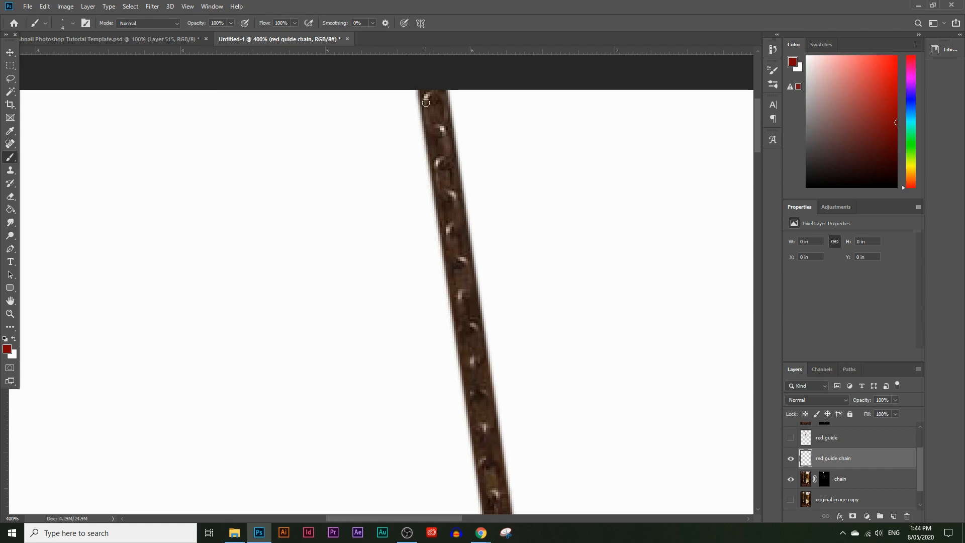
drag(429, 122, 447, 111)
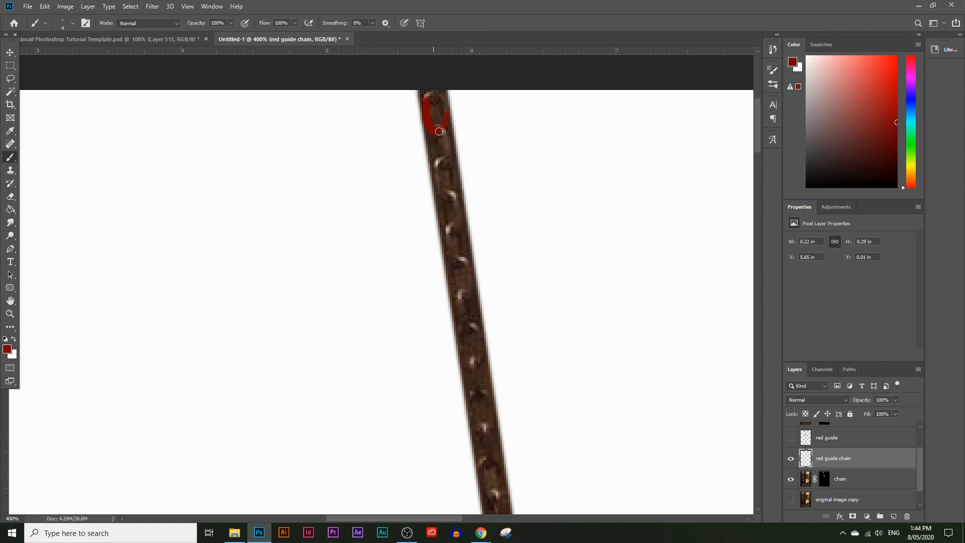
drag(447, 119, 445, 101)
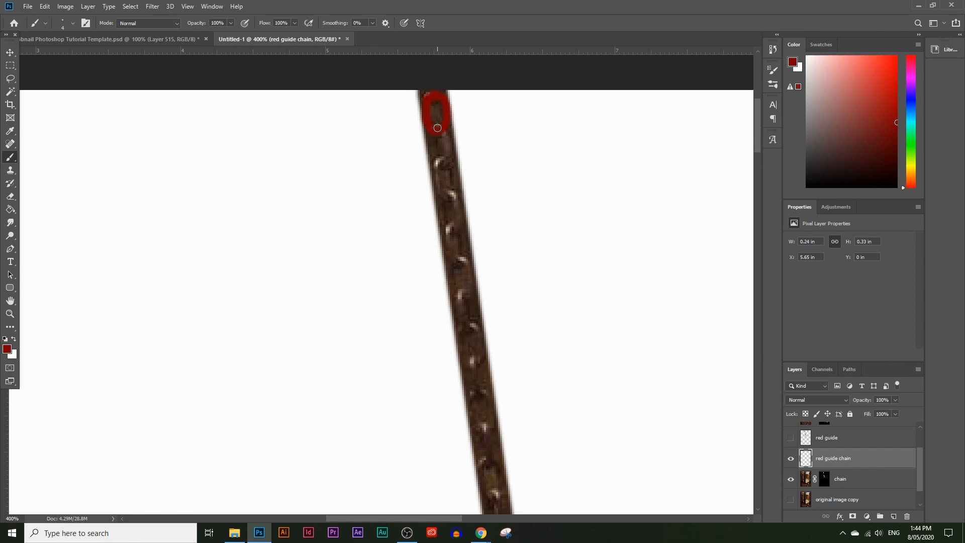
drag(442, 129, 447, 142)
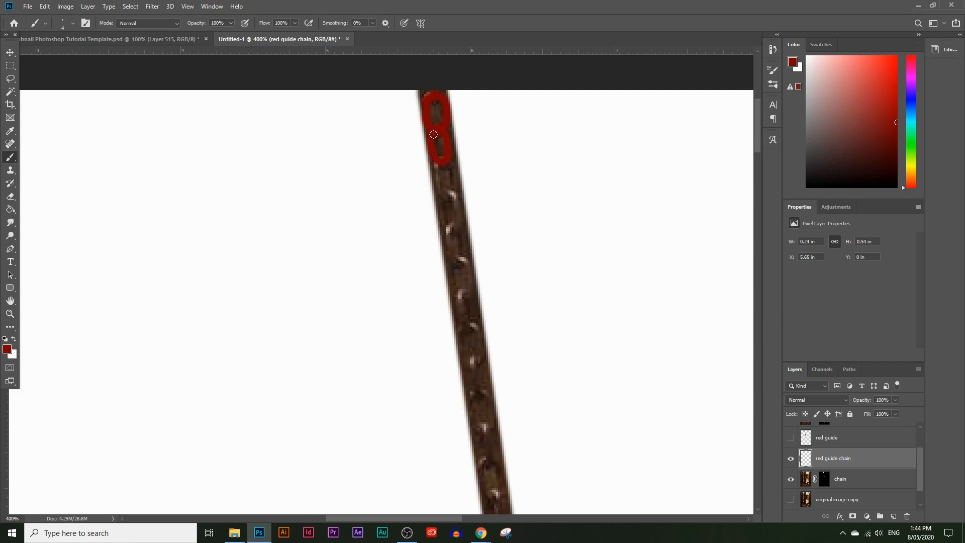
mouse_move(437, 164)
mouse_down()
mouse_move(439, 181)
mouse_move(455, 181)
mouse_up()
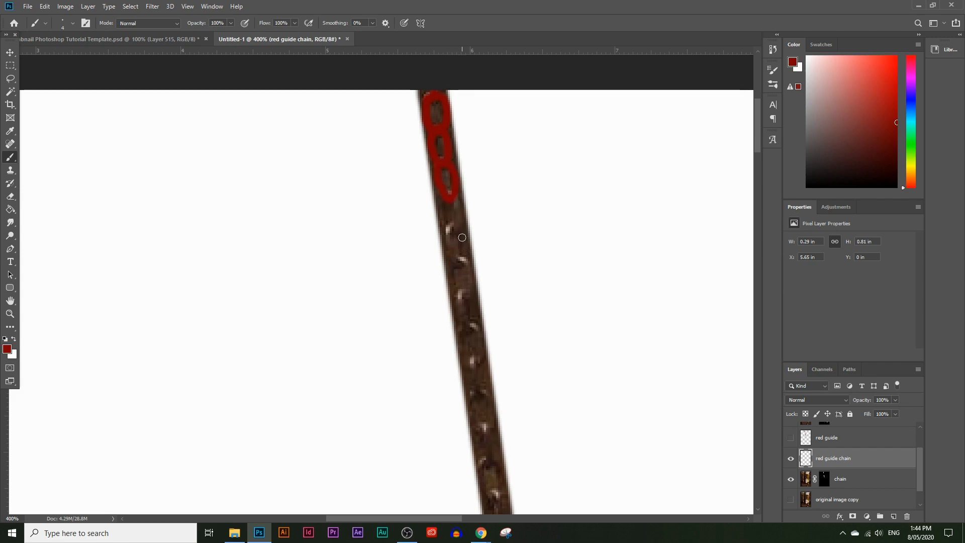
Paint red over the remaining chain links one by one, leaving their holes open, down to the metal ring.
scroll(453, 196, down, 2)
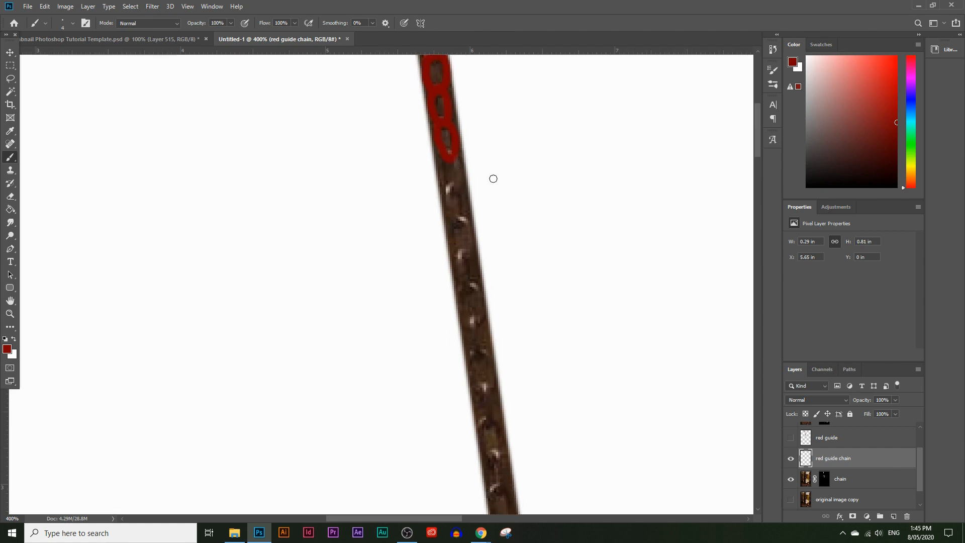
mouse_move(449, 155)
mouse_down()
mouse_move(458, 223)
mouse_move(456, 201)
mouse_move(462, 299)
mouse_move(477, 288)
mouse_move(458, 301)
mouse_up()
scroll(459, 301, down, 3)
drag(470, 241, 497, 385)
scroll(497, 385, down, 2)
mouse_move(494, 329)
mouse_down()
mouse_move(513, 349)
mouse_move(494, 357)
mouse_move(510, 398)
mouse_move(504, 319)
mouse_move(520, 339)
mouse_move(509, 359)
mouse_move(516, 346)
mouse_move(528, 414)
mouse_up()
scroll(507, 388, down, 2)
scroll(528, 414, down, 5)
mouse_move(517, 144)
mouse_down()
mouse_move(538, 167)
mouse_move(528, 168)
mouse_move(528, 237)
mouse_up()
scroll(405, 241, right, 3)
mouse_move(406, 241)
mouse_down()
mouse_move(424, 295)
mouse_move(416, 255)
mouse_move(437, 406)
mouse_up()
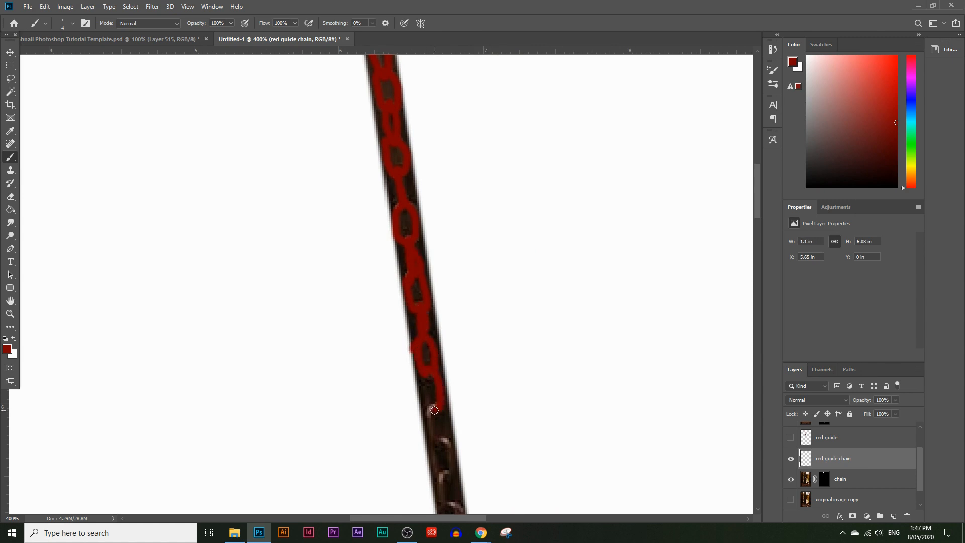
scroll(432, 410, down, 2)
mouse_move(432, 338)
mouse_down()
mouse_move(450, 379)
mouse_move(433, 369)
mouse_move(448, 418)
mouse_move(455, 385)
mouse_up()
scroll(449, 415, down, 2)
scroll(464, 374, up, 2)
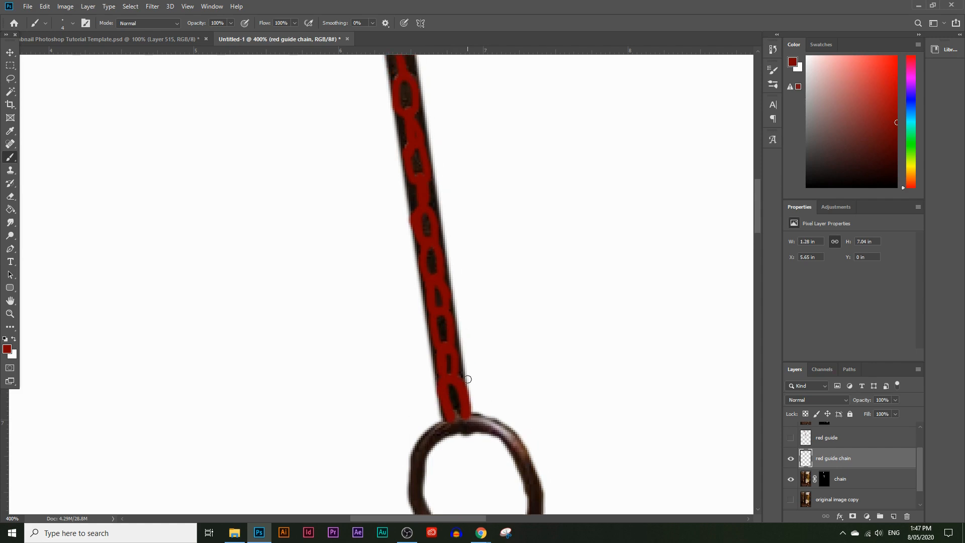
Load the painted links of the "red guide chain" layer as a selection and hide that guide layer.
click(10, 314)
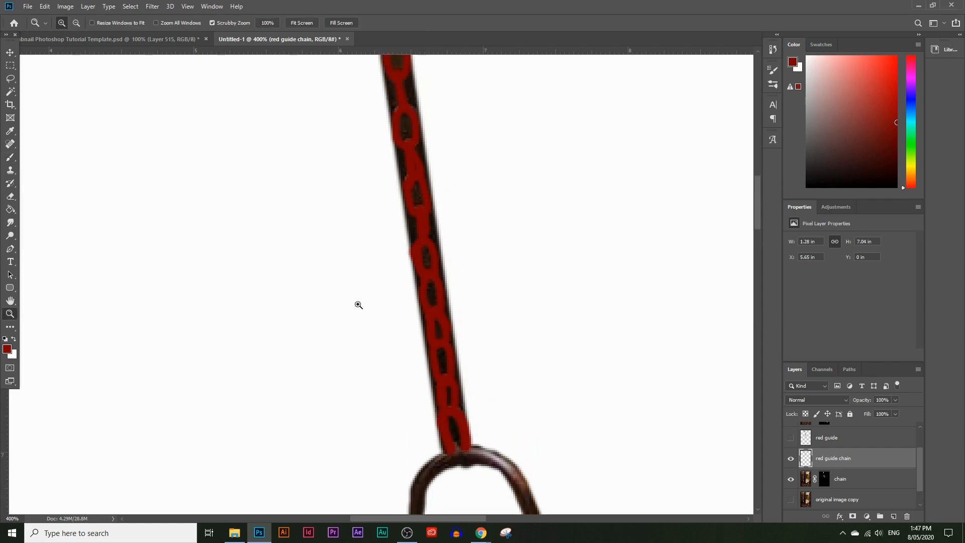
alt+click(405, 304)
scroll(419, 351, down, 1)
scroll(427, 382, up, 5)
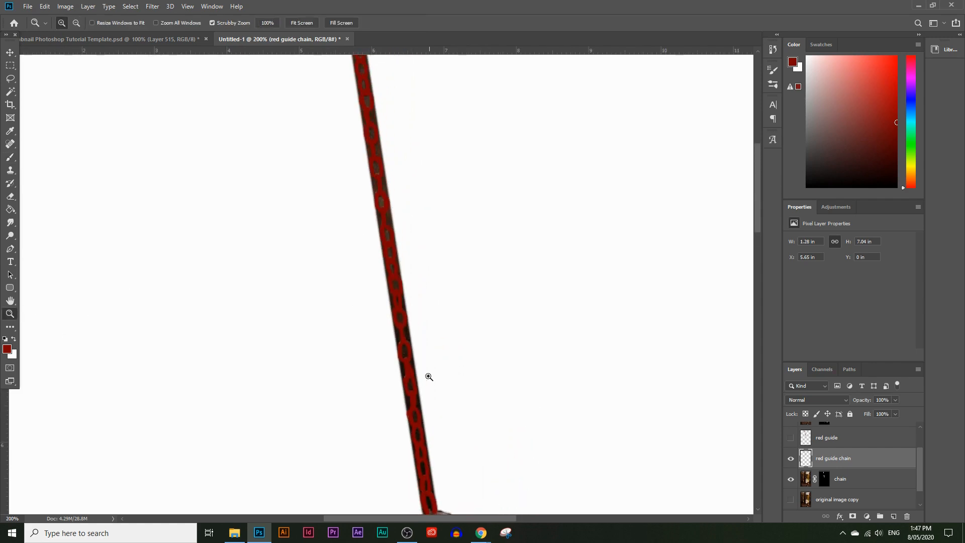
scroll(388, 291, up, 2)
scroll(388, 290, down, 1)
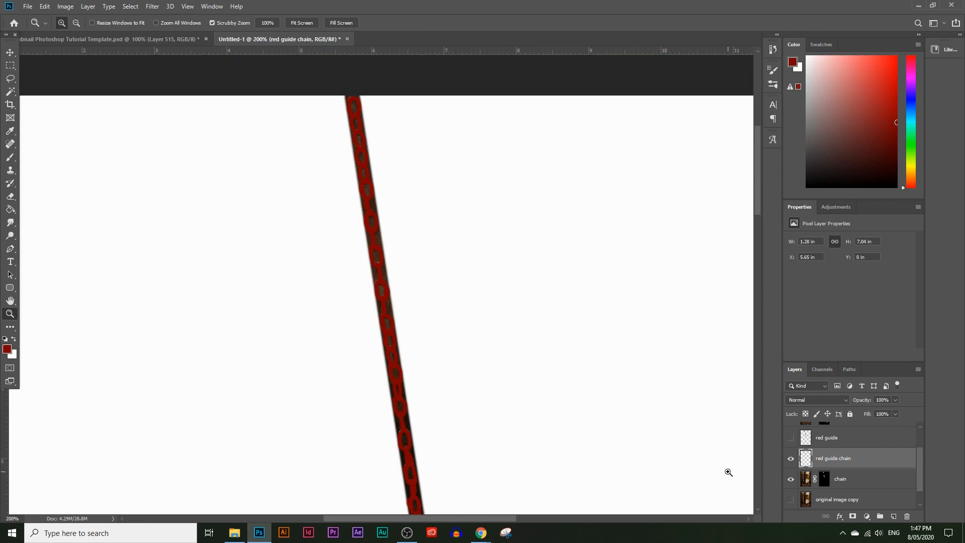
scroll(455, 458, down, 1)
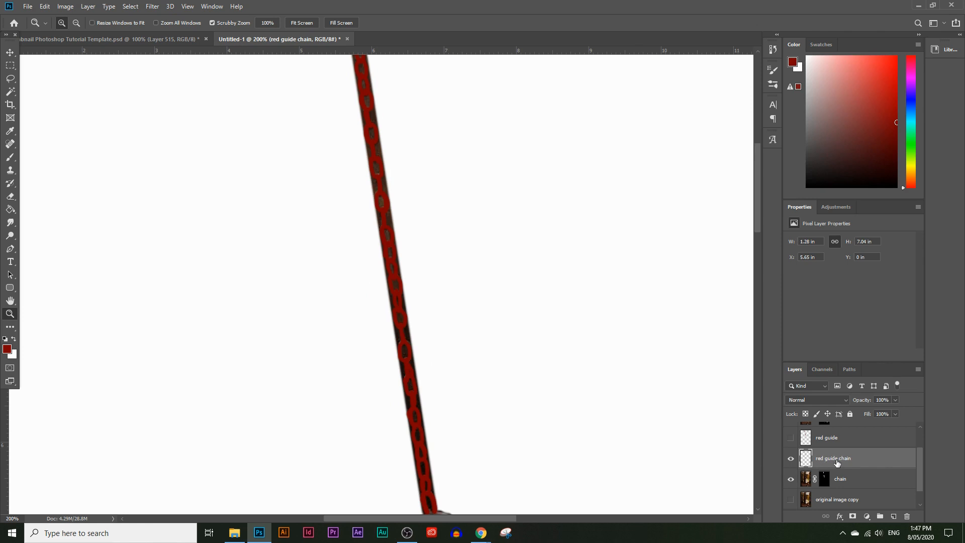
ctrl+click(806, 458)
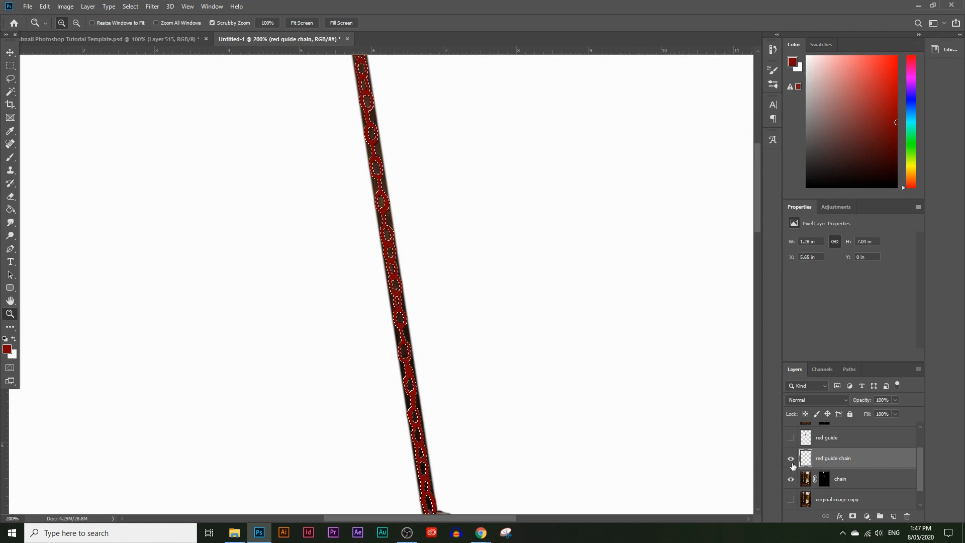
click(792, 459)
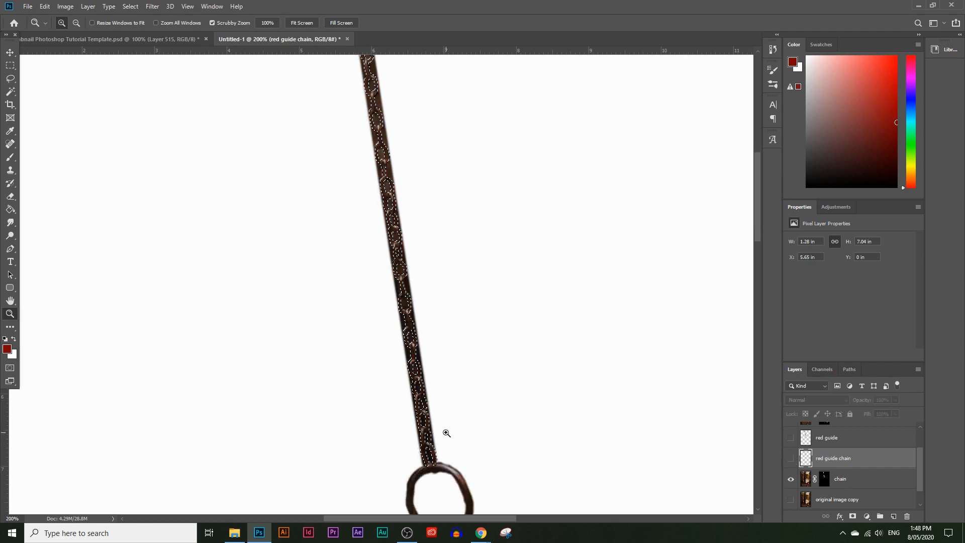
Invert the link selection and make the chain layer's mask the active target.
click(852, 486)
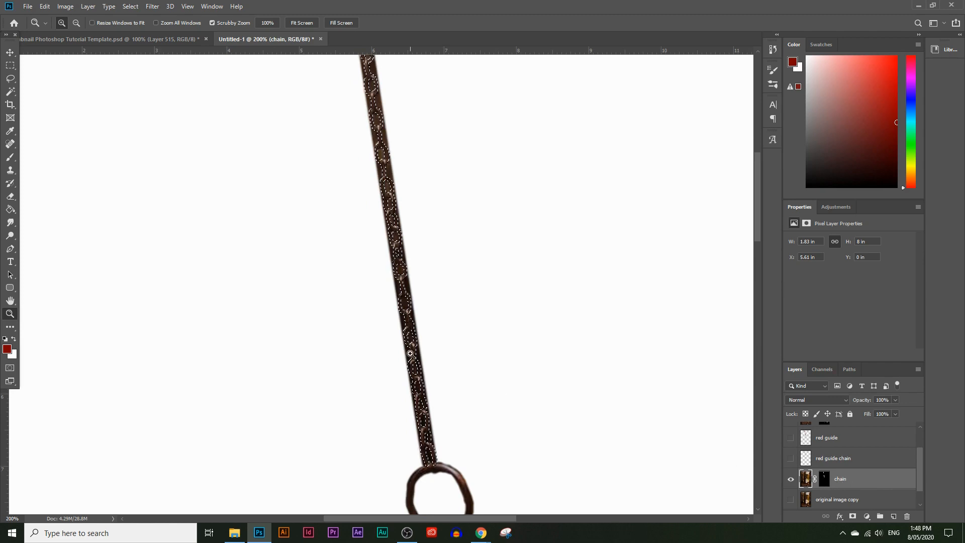
click(410, 353)
click(396, 290)
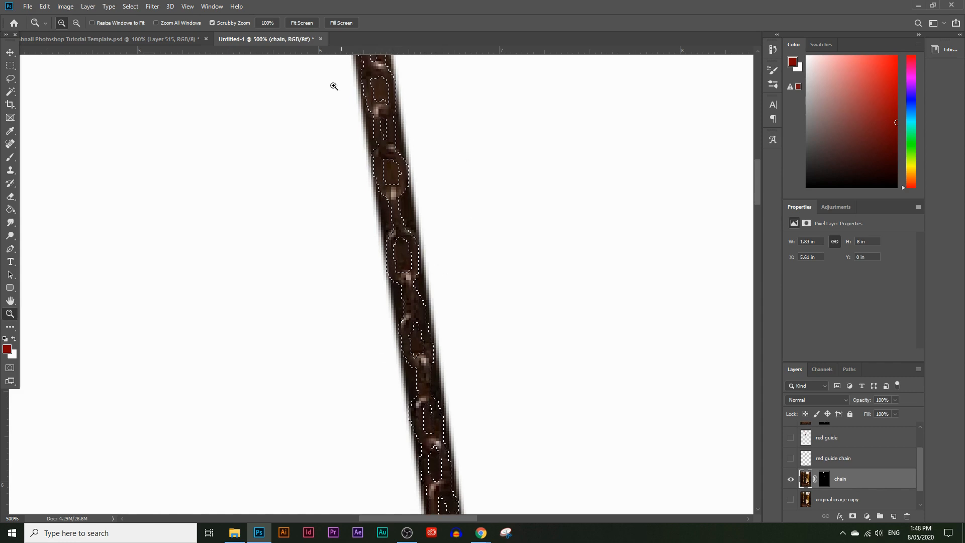
click(137, 9)
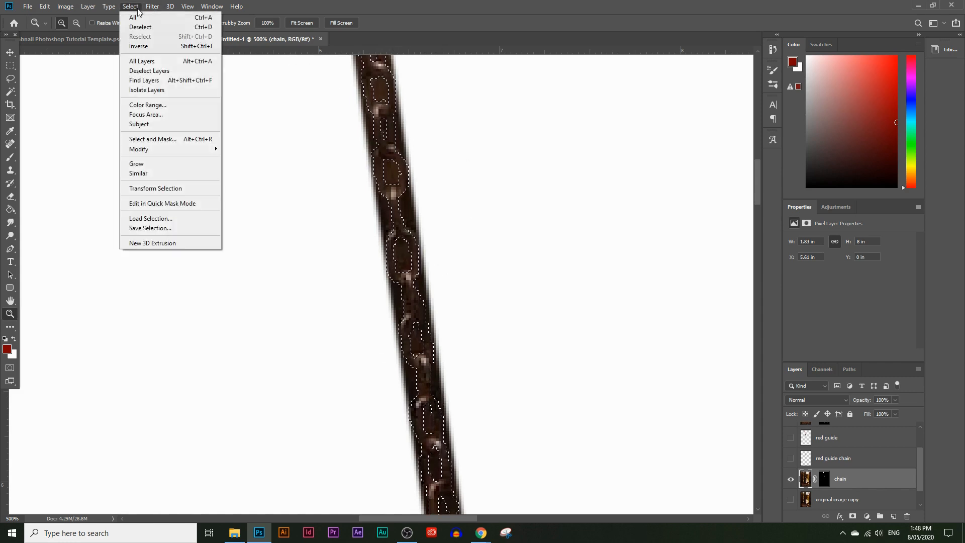
click(146, 46)
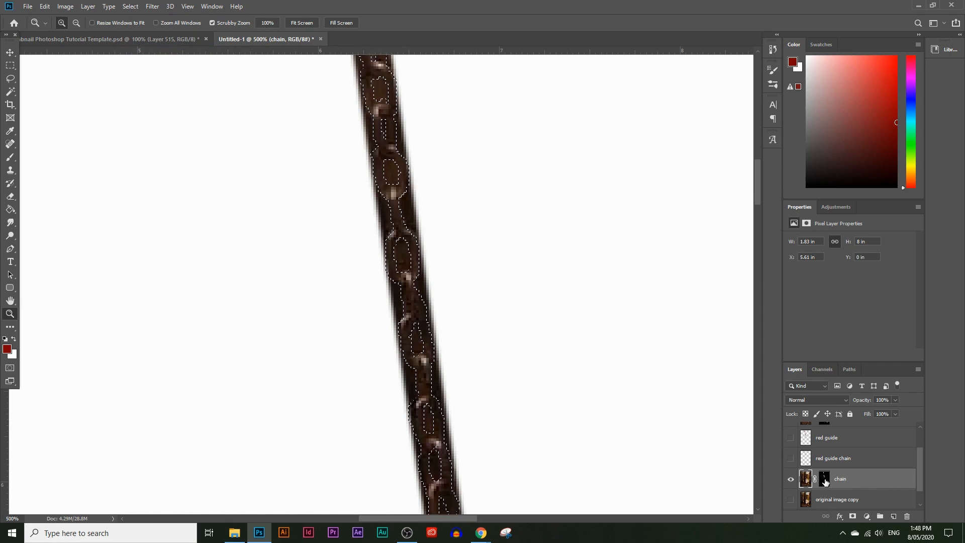
click(825, 479)
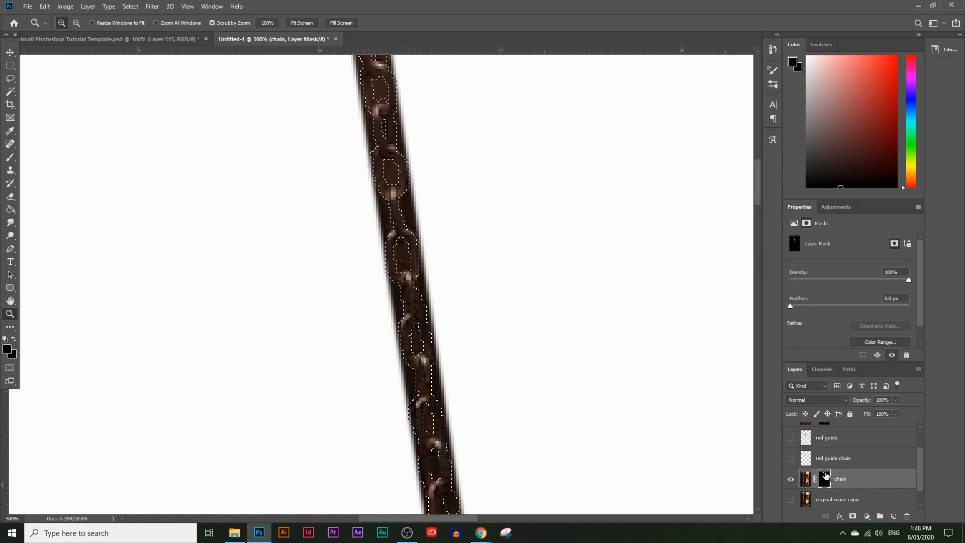
Set the Brush to 62 px and paint black on the chain mask along a middle stretch of the chain.
click(10, 158)
click(73, 23)
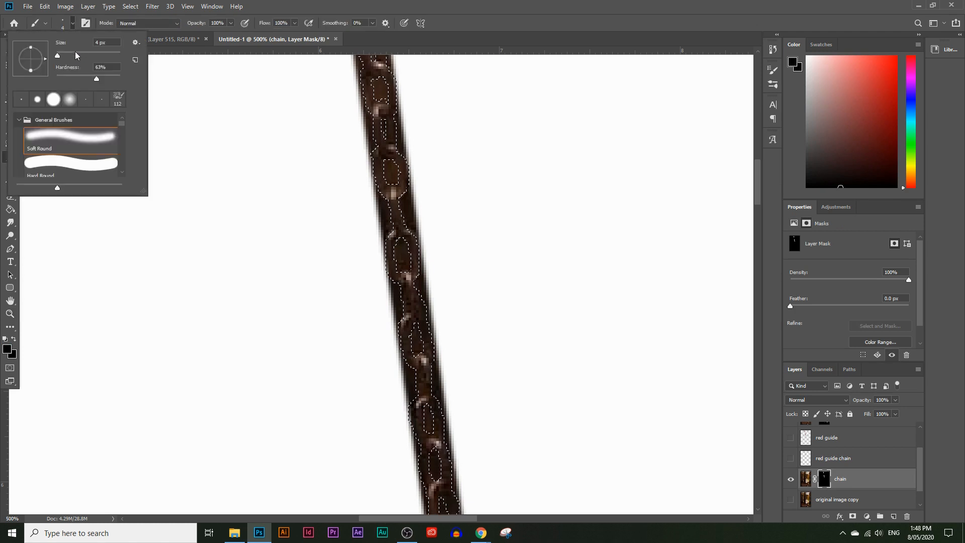
drag(74, 52, 76, 52)
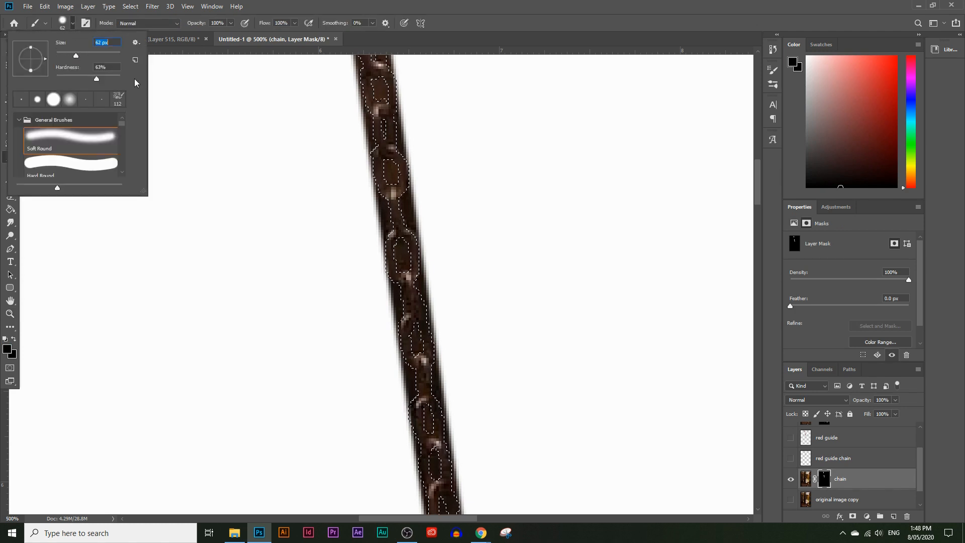
click(52, 219)
mouse_move(392, 151)
mouse_down()
mouse_move(405, 189)
mouse_move(407, 351)
mouse_move(440, 452)
mouse_up()
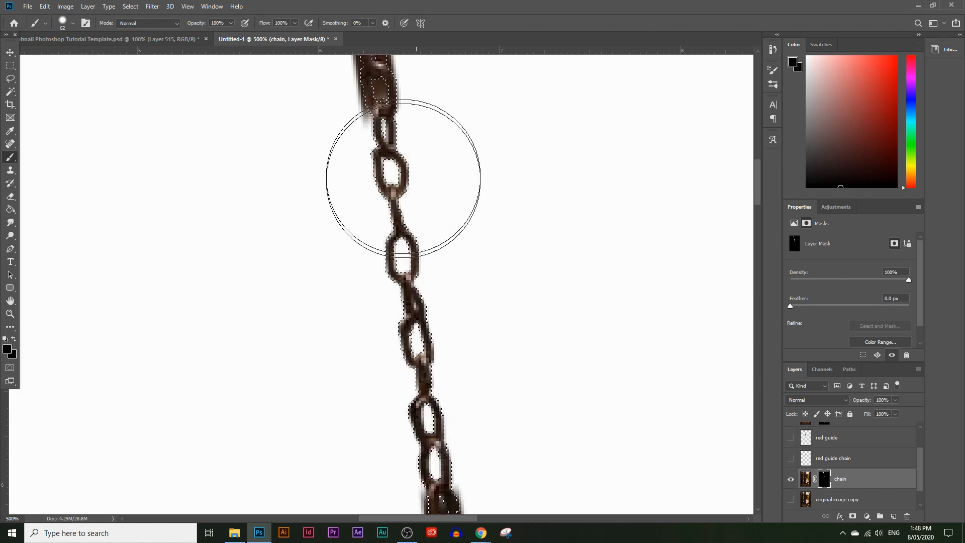
Paint black on the chain mask along the rest of the chain, from the photo's upper edge to the ring.
click(7, 313)
alt+click(320, 357)
alt+click(320, 356)
alt+click(304, 356)
alt+click(296, 337)
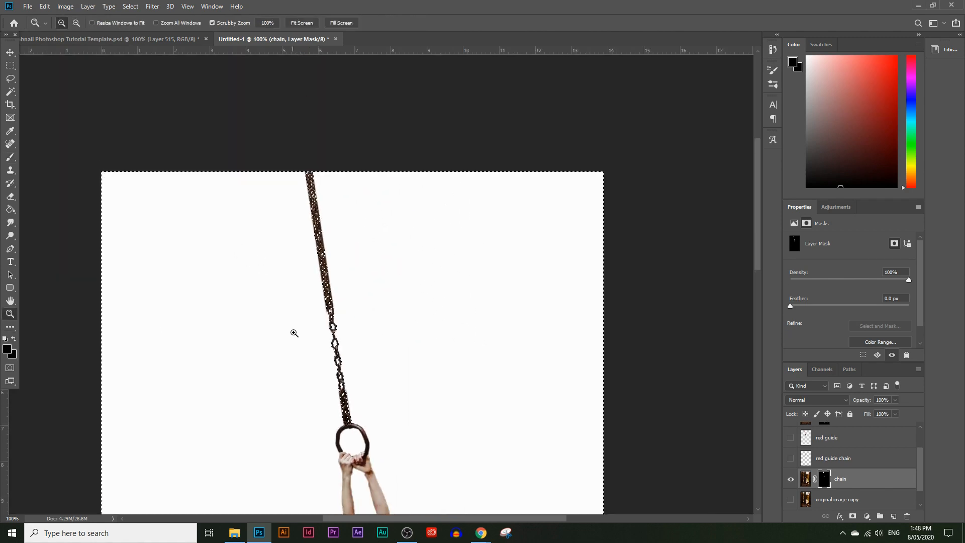
click(10, 156)
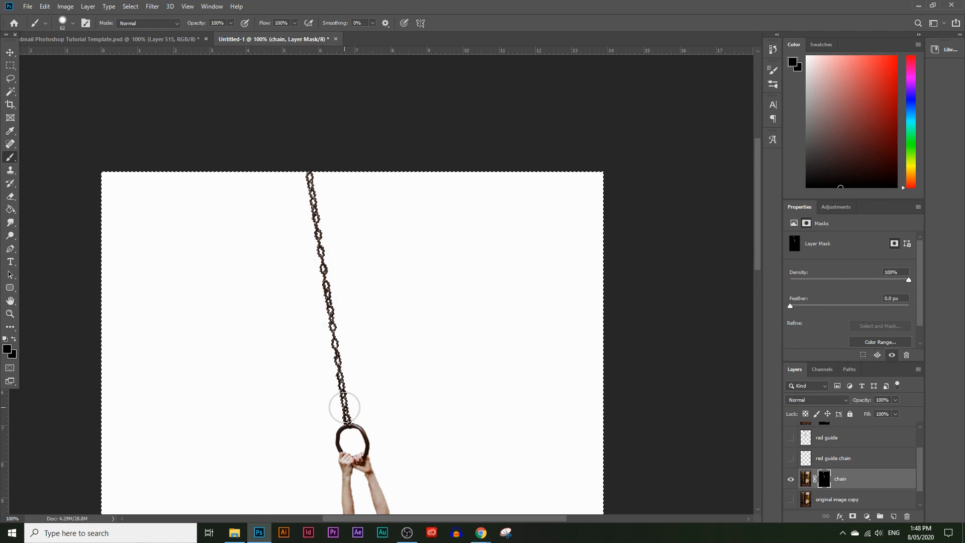
Reduce the Brush to 9 px and mask out the leftover background in and around the last link above the ring.
click(10, 313)
mouse_move(346, 418)
mouse_down()
mouse_move(366, 459)
mouse_move(356, 442)
mouse_move(356, 452)
mouse_up()
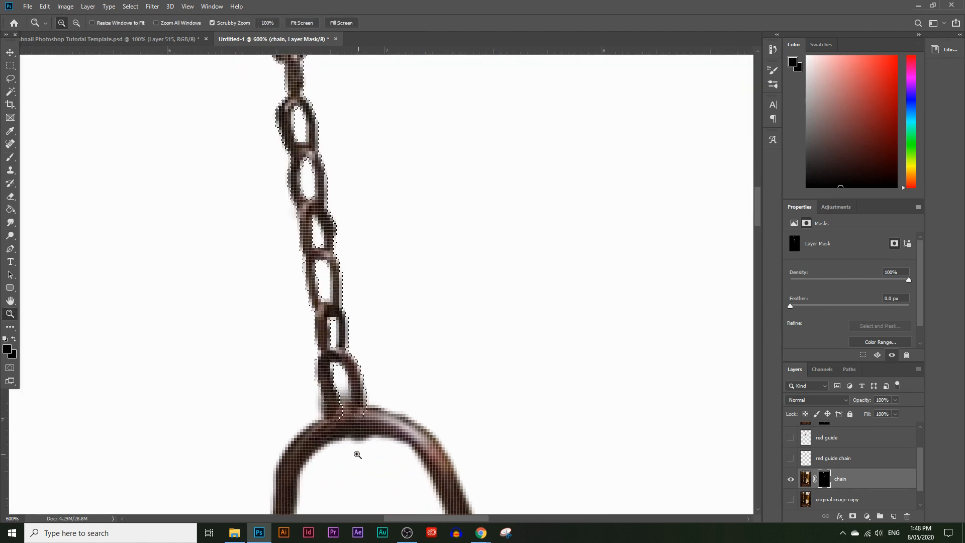
click(10, 157)
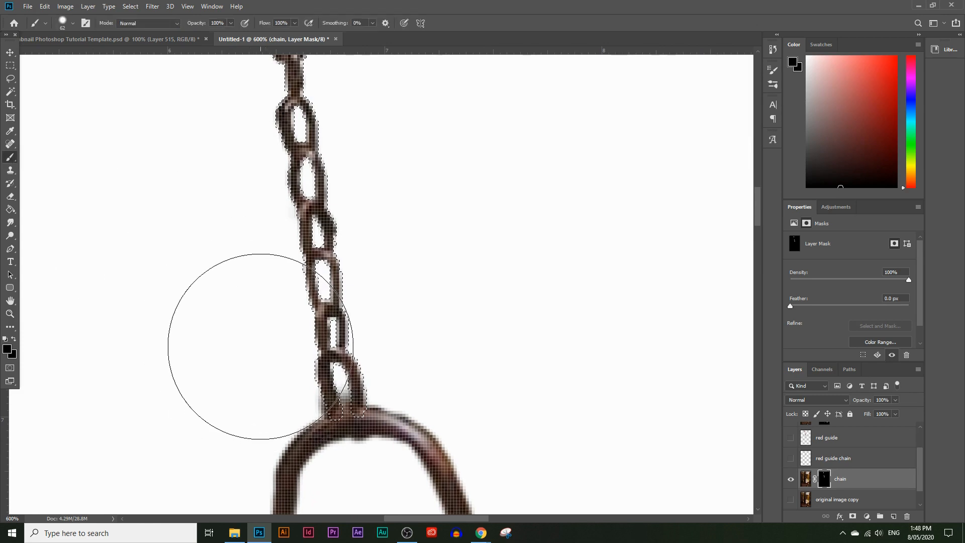
key(bracketleft)
key(bracketleft)
key(bracketleft)
key(bracketleft)
key(bracketleft)
key(bracketleft)
key(bracketleft)
key(bracketleft)
key(bracketleft)
key(bracketleft)
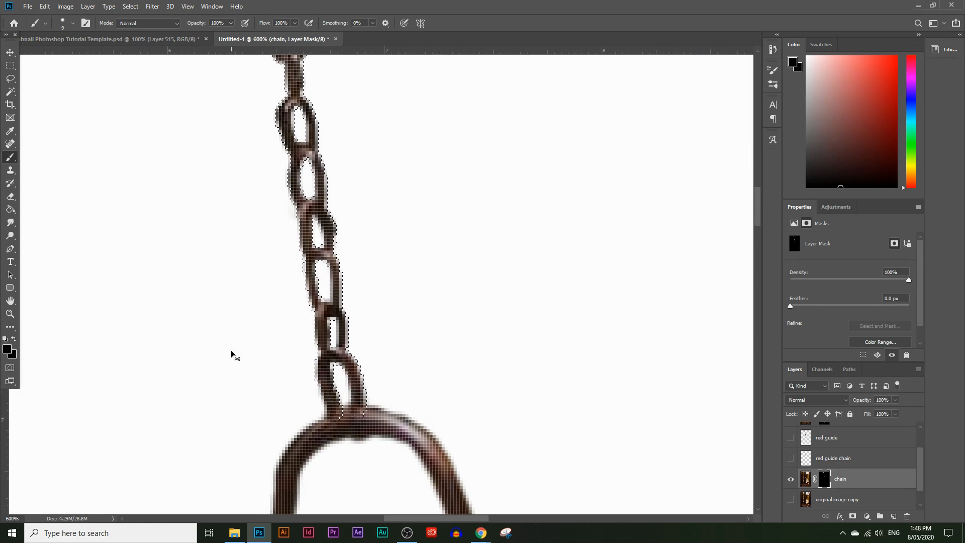
Clear the selection around the chain links and check the whole cut-out of girl and chain.
key(ctrl+d)
key(z)
drag(344, 361, 328, 328)
alt+click(328, 327)
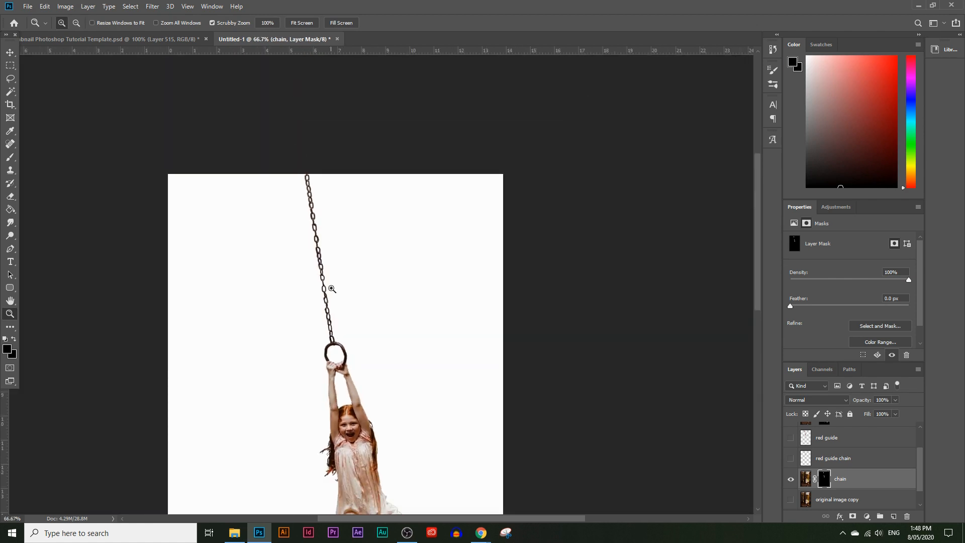
scroll(308, 121, down, 5)
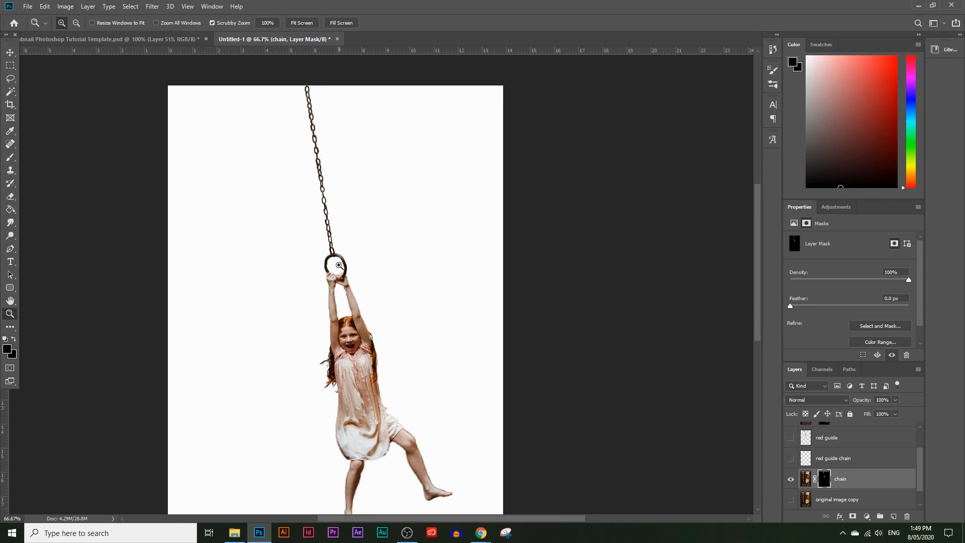
scroll(348, 247, down, 2)
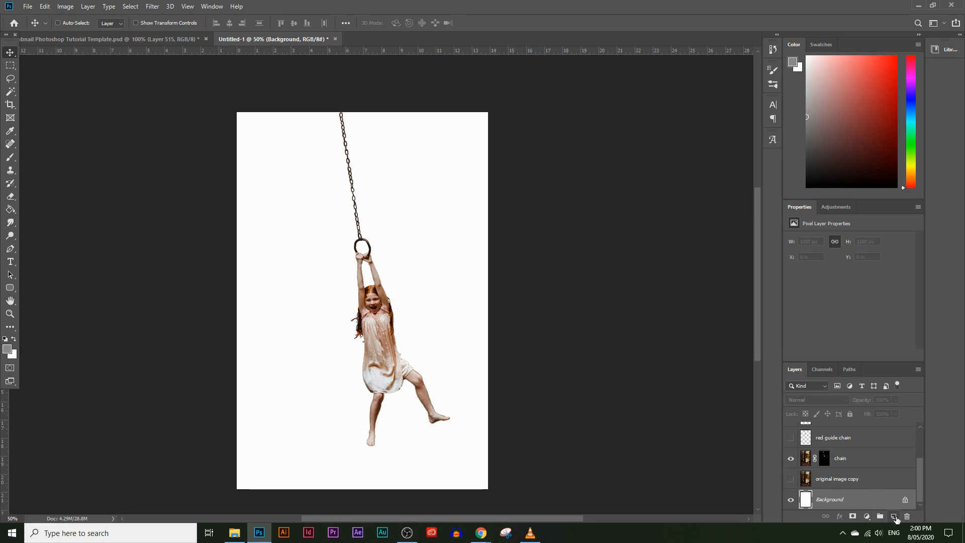
Add a new layer directly above the Background layer and name it "grey background".
click(897, 515)
double_click(825, 500)
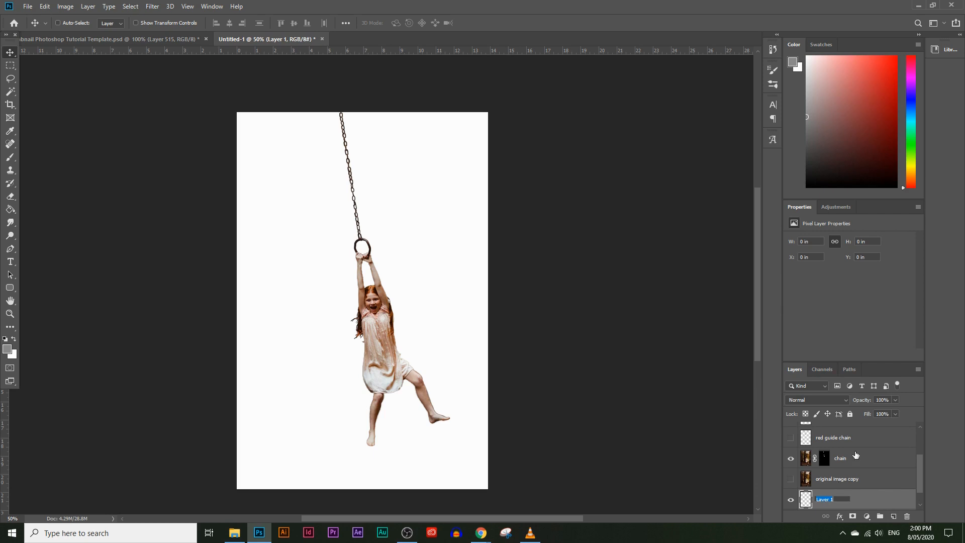
text(grey background)
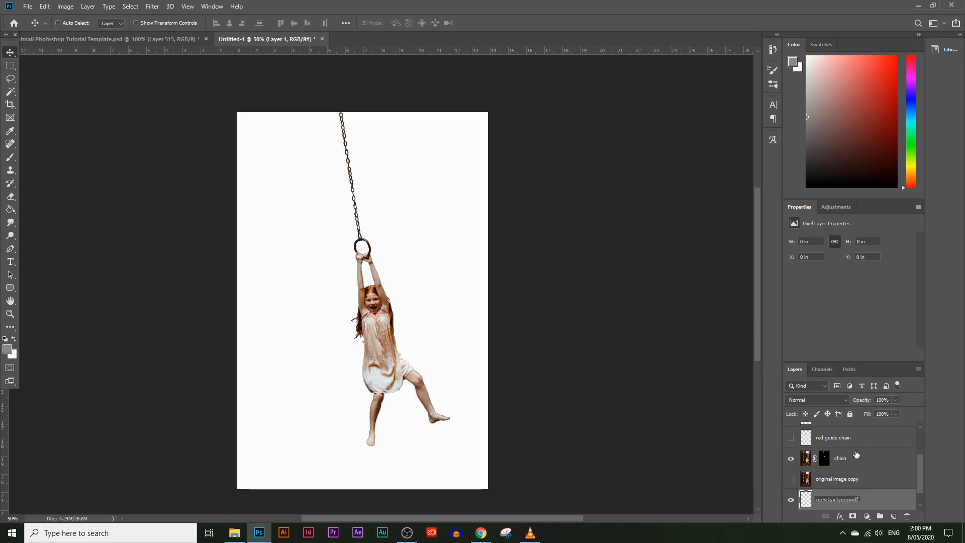
key(Return)
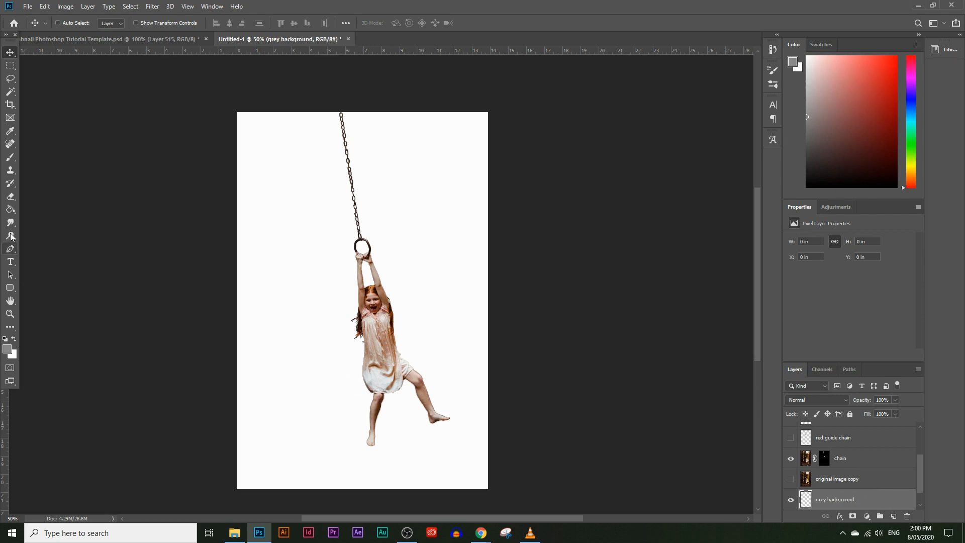
Set the foreground colour to grey #7a7a7a and fill the "grey background" layer with it using the Paint Bucket.
click(7, 348)
click(526, 246)
click(529, 250)
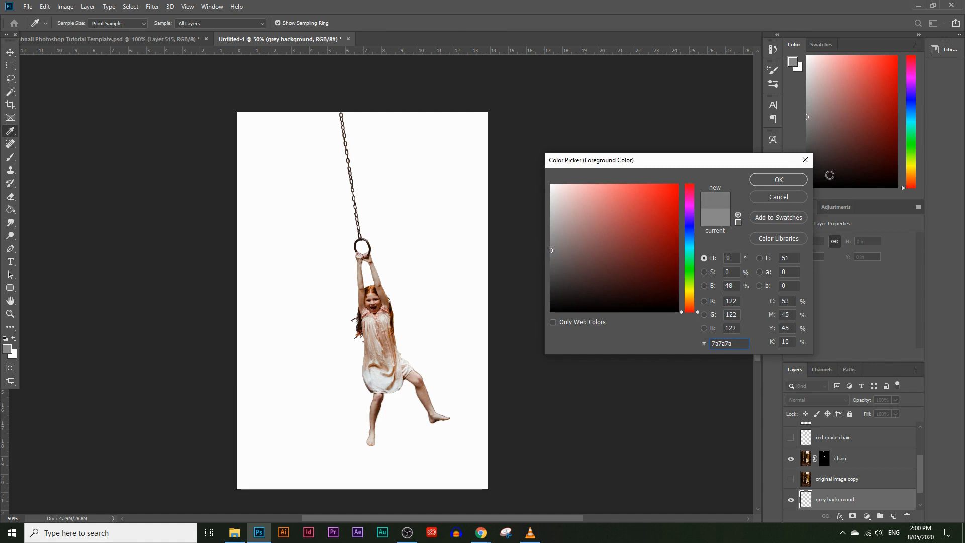
click(779, 179)
key(g)
click(486, 247)
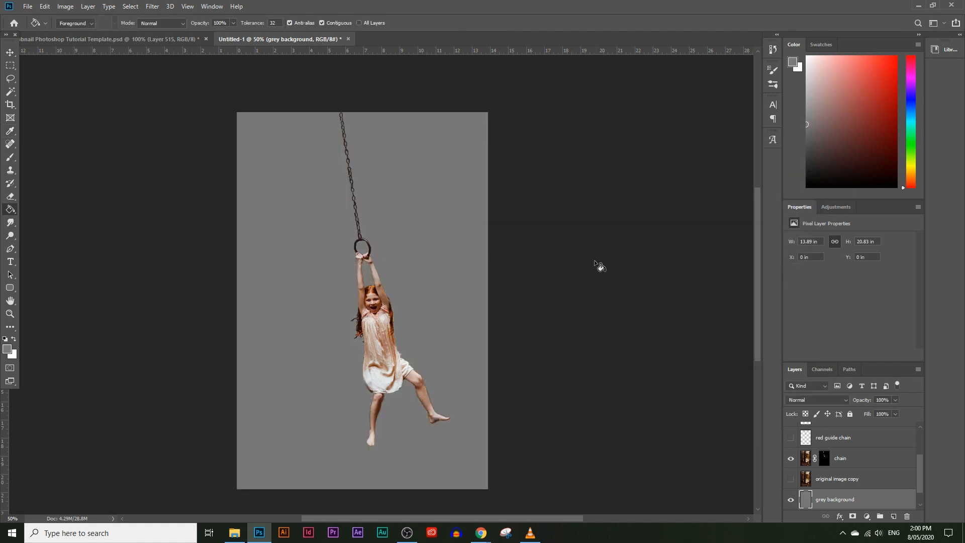
Examine the cut-out of the girl and chain against the grey background, from the top of the chain down to her feet.
scroll(862, 452, up, 3)
scroll(507, 405, up, 1)
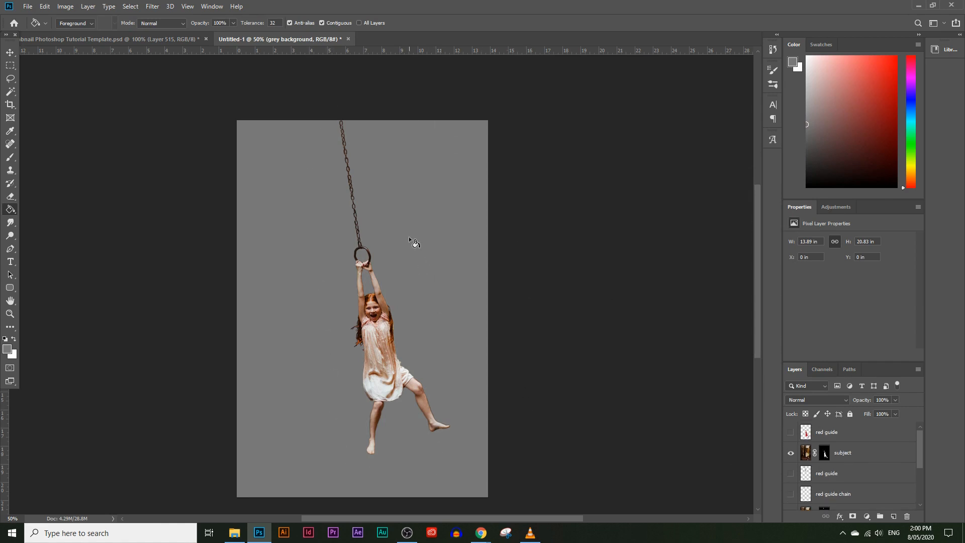
scroll(409, 236, down, 2)
key(z)
click(338, 312)
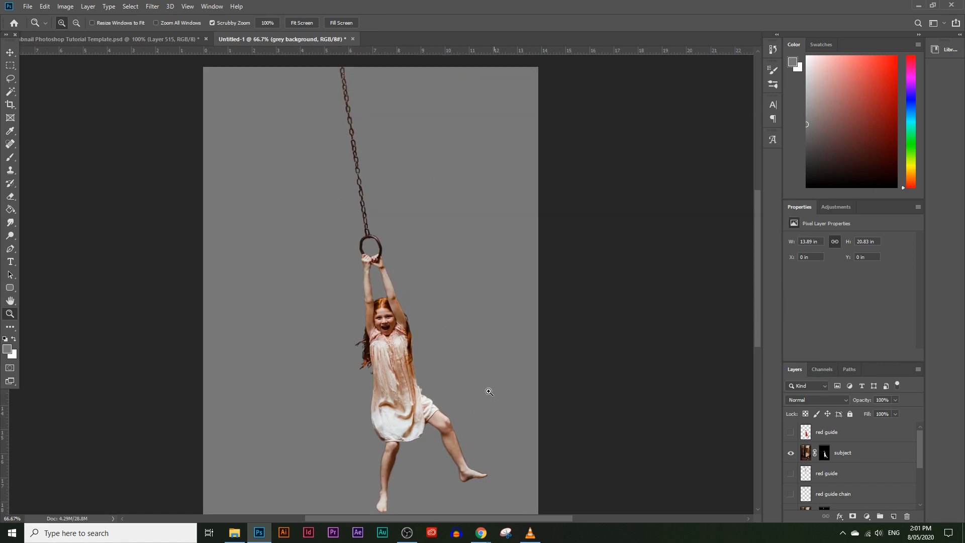
scroll(416, 329, down, 1)
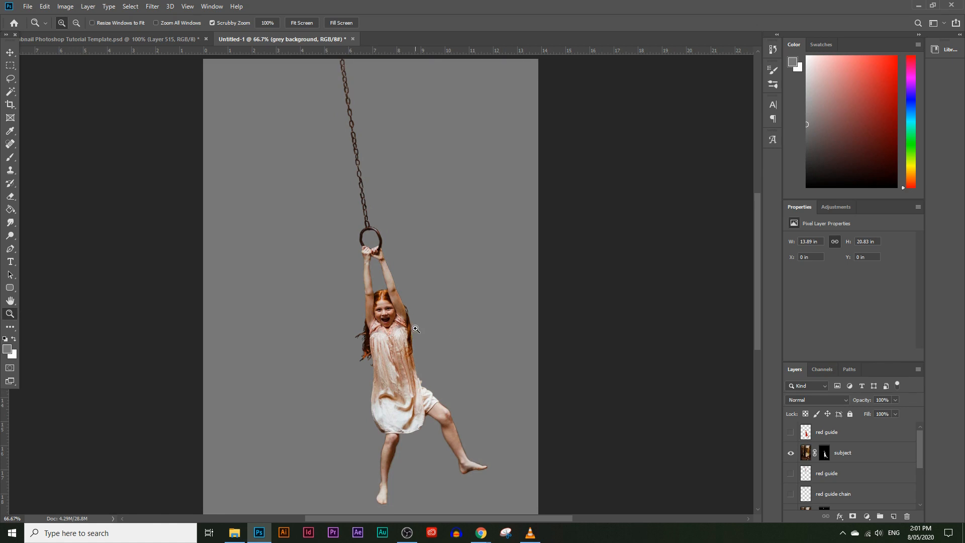
scroll(416, 273, up, 1)
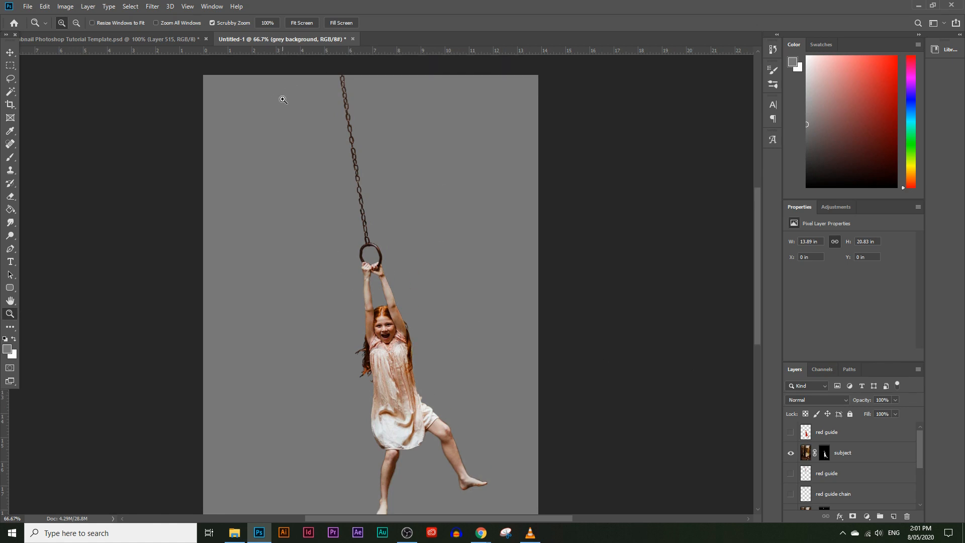
scroll(372, 286, down, 2)
scroll(853, 463, down, 5)
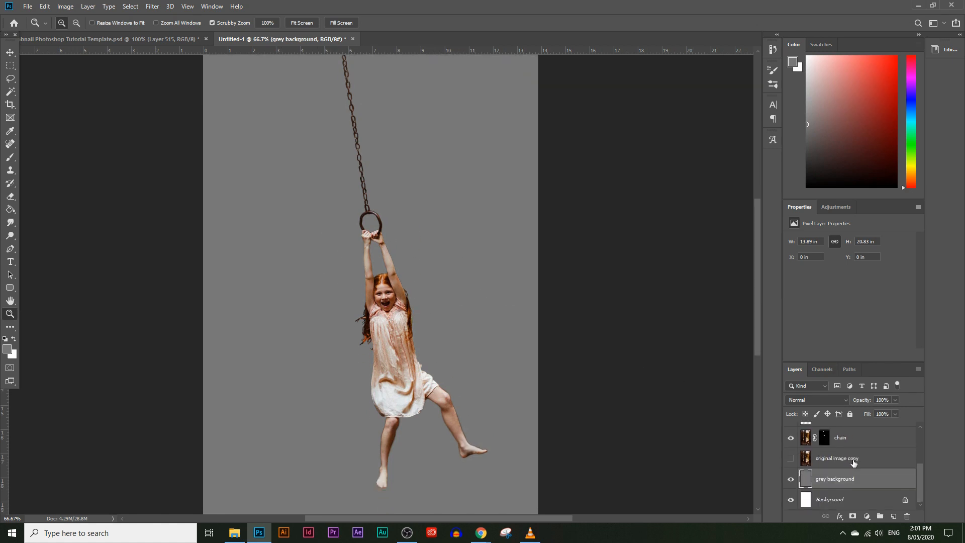
Group all layers from "original image copy" up to the topmost "red guide" into one layer group.
click(824, 461)
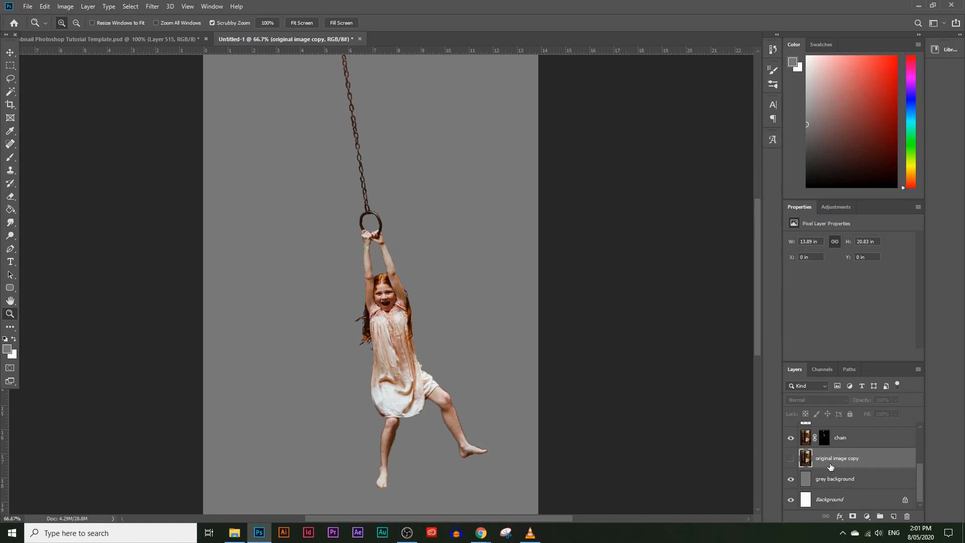
scroll(878, 469, up, 3)
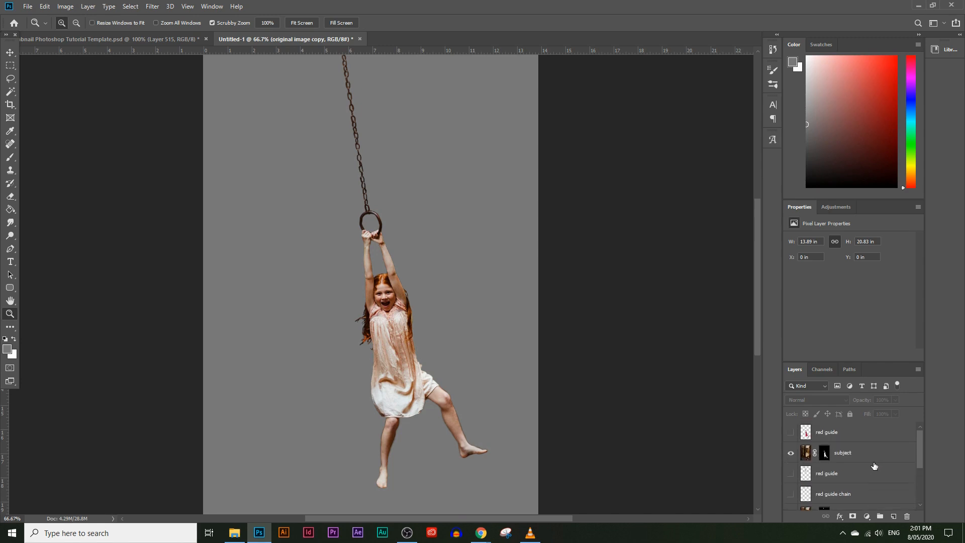
shift+click(864, 436)
scroll(870, 462, down, 2)
scroll(885, 477, up, 2)
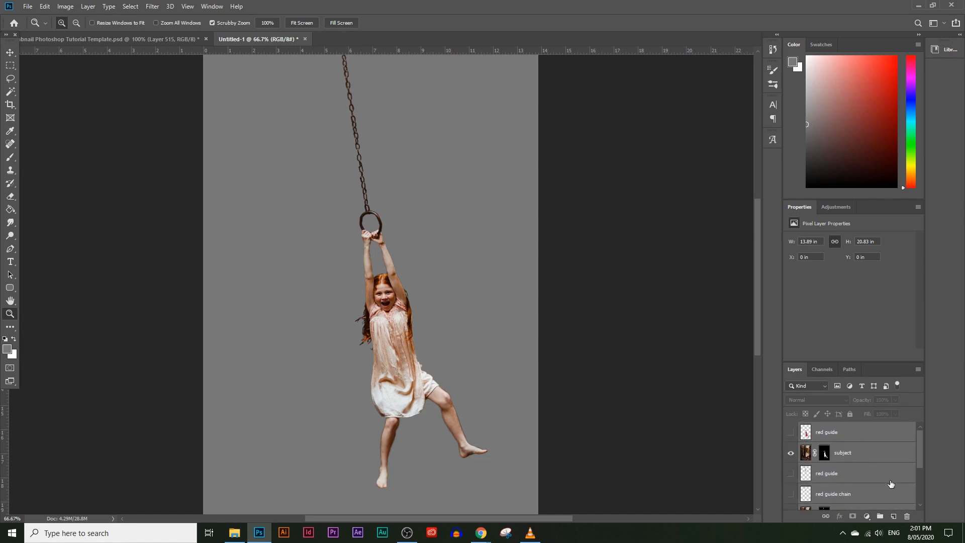
click(880, 518)
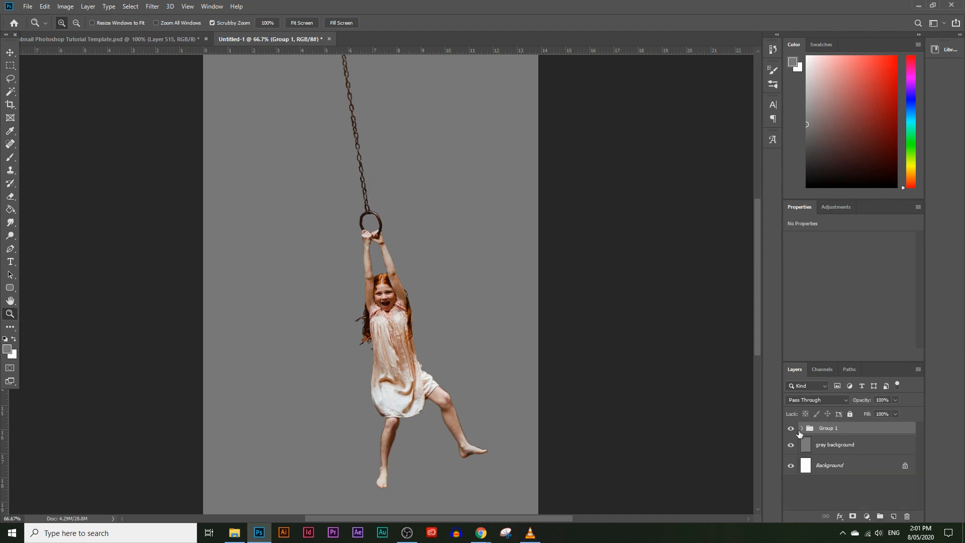
Move the grouped girl and chain slightly right and down on the canvas with the Move tool.
click(10, 52)
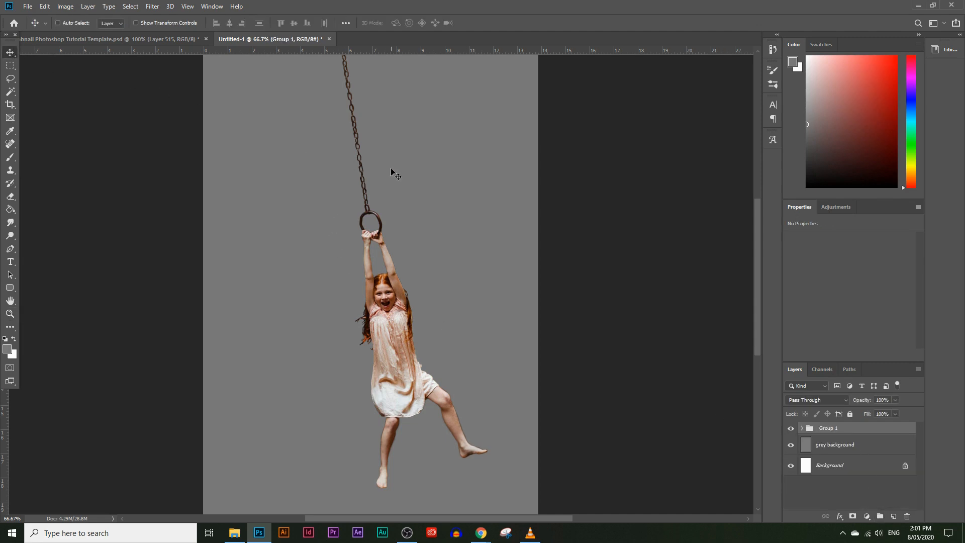
drag(408, 159, 405, 246)
scroll(428, 201, up, 1)
scroll(553, 271, down, 2)
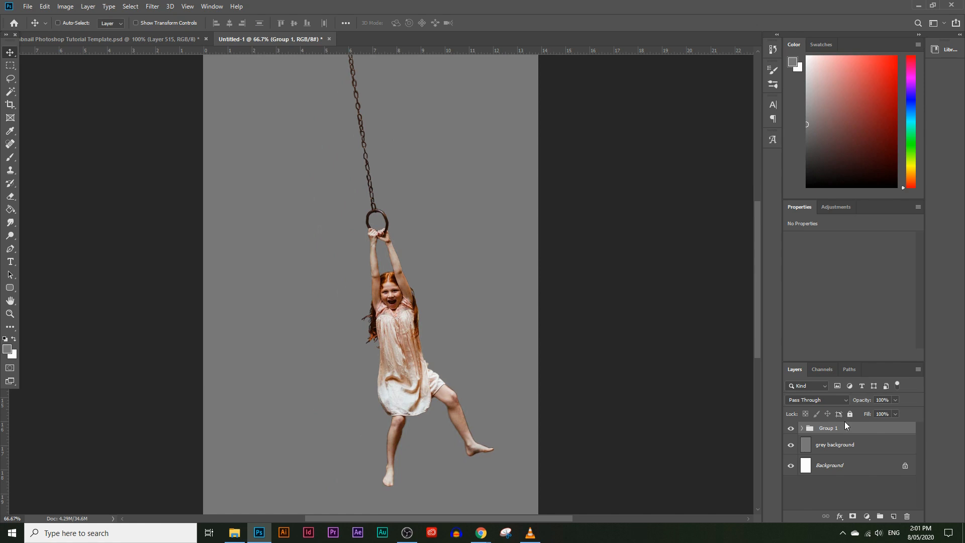
Duplicate the layer group, name the copy "subject" and hide the original group.
drag(851, 431, 894, 515)
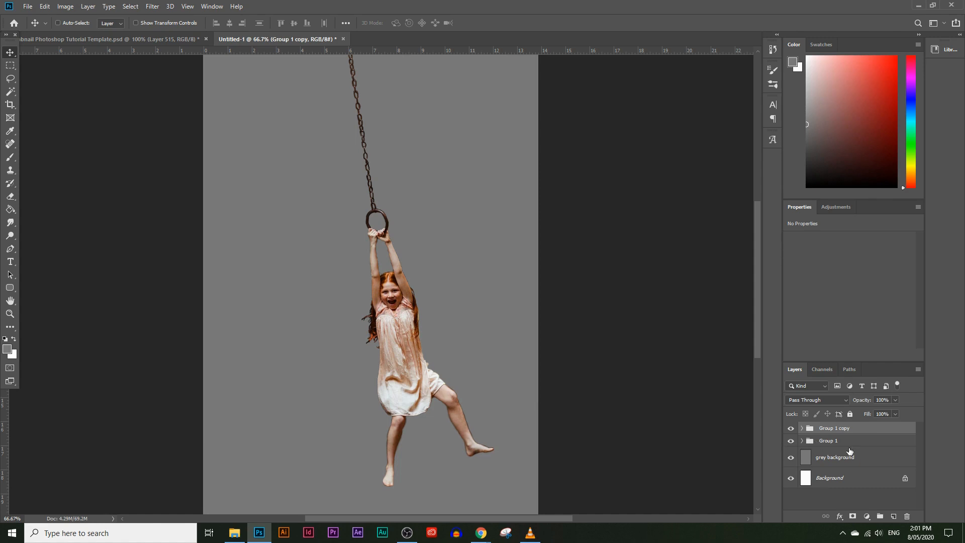
double_click(835, 428)
text(subject)
click(846, 441)
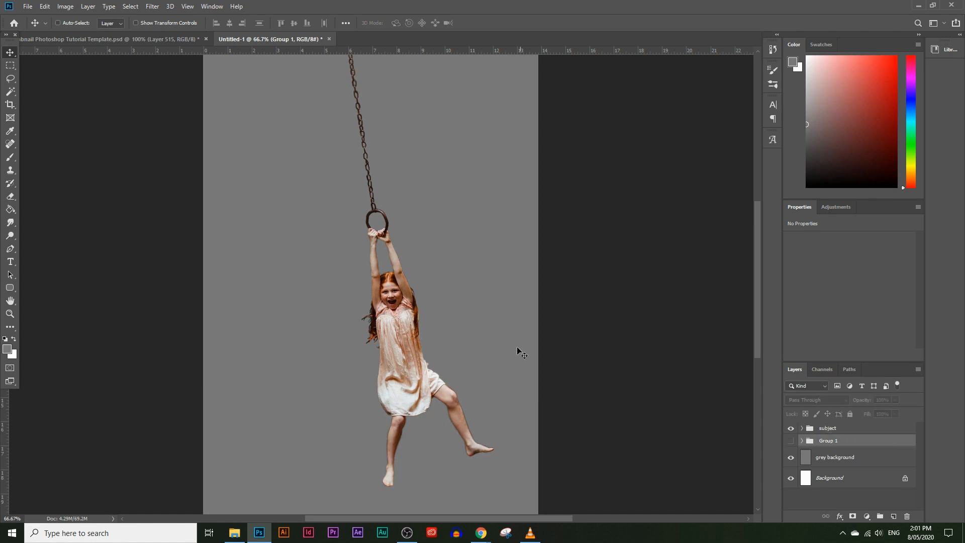
Scale the "subject" group to about 86% with Free Transform and place it lower on the canvas, centred horizontally.
click(845, 429)
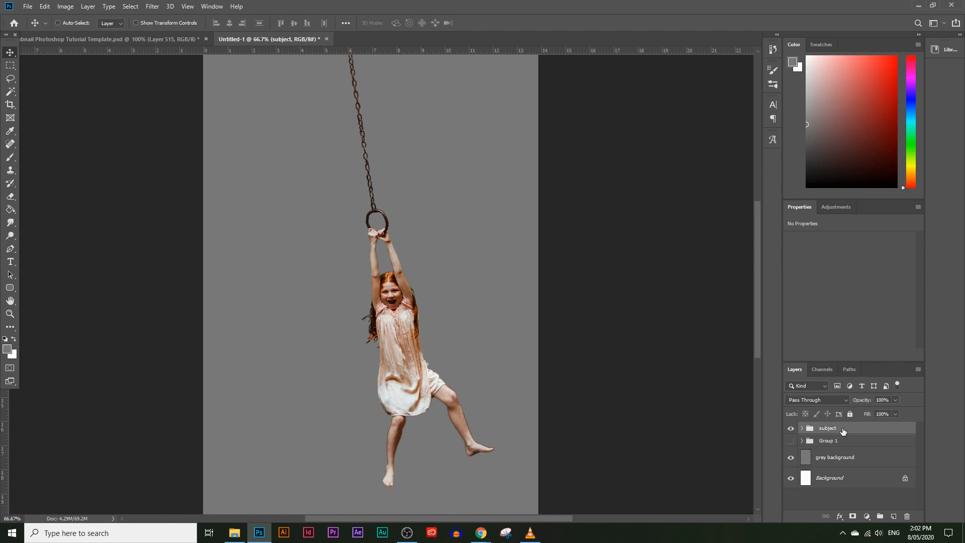
key(ctrl+t)
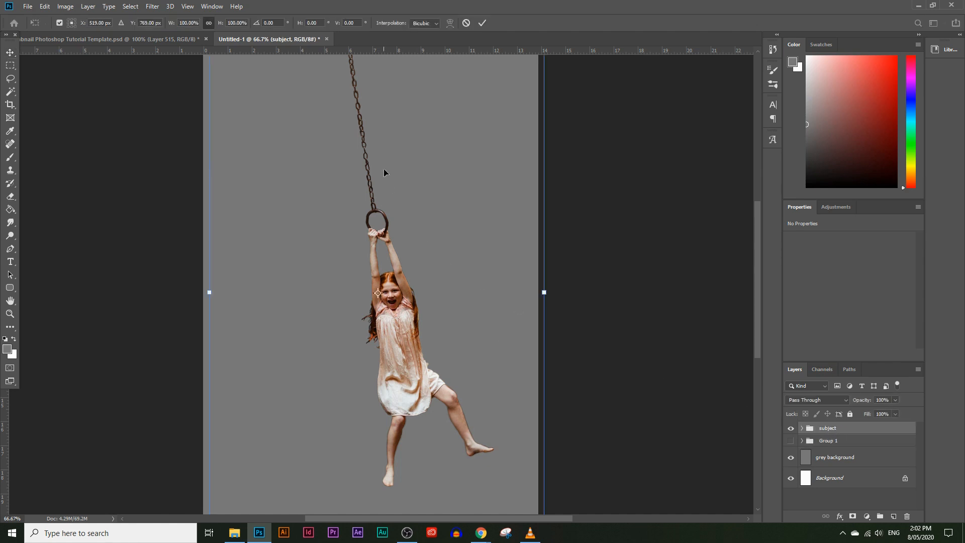
drag(541, 293, 498, 282)
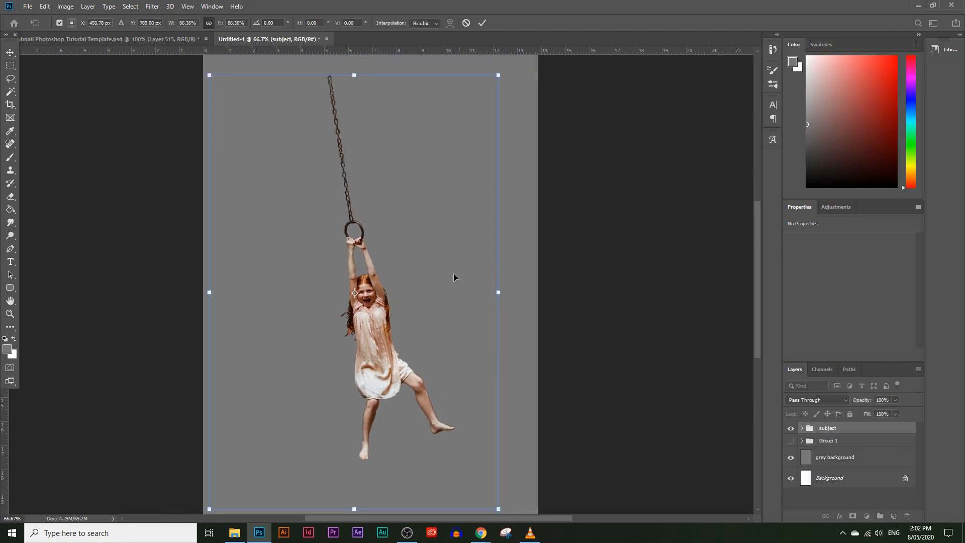
scroll(452, 272, down, 5)
drag(378, 197, 407, 249)
scroll(418, 265, up, 4)
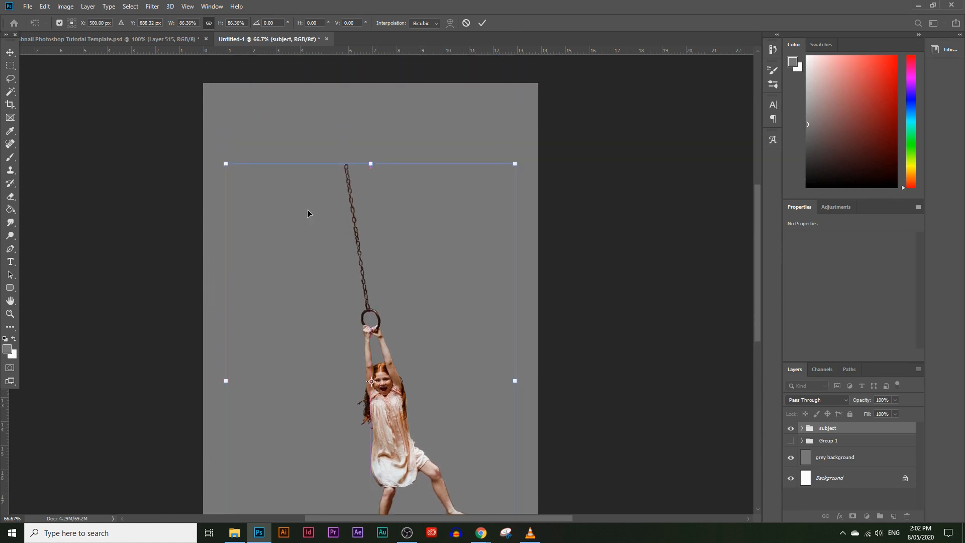
drag(423, 357, 416, 361)
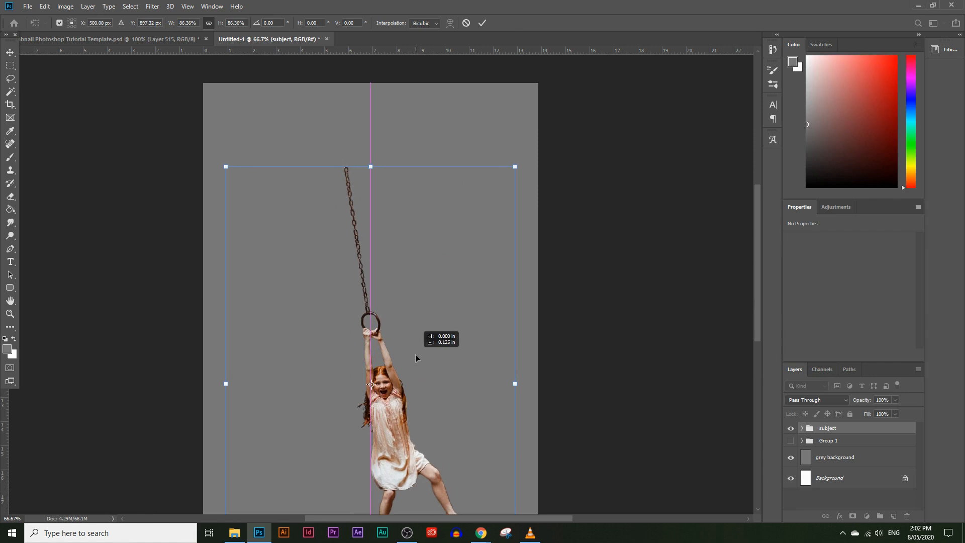
key(Return)
scroll(523, 327, down, 4)
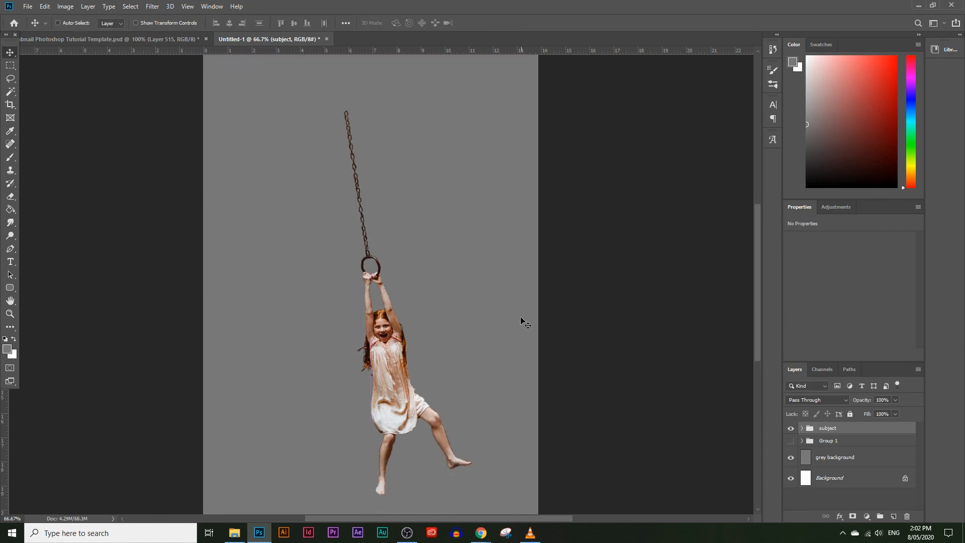
click(10, 313)
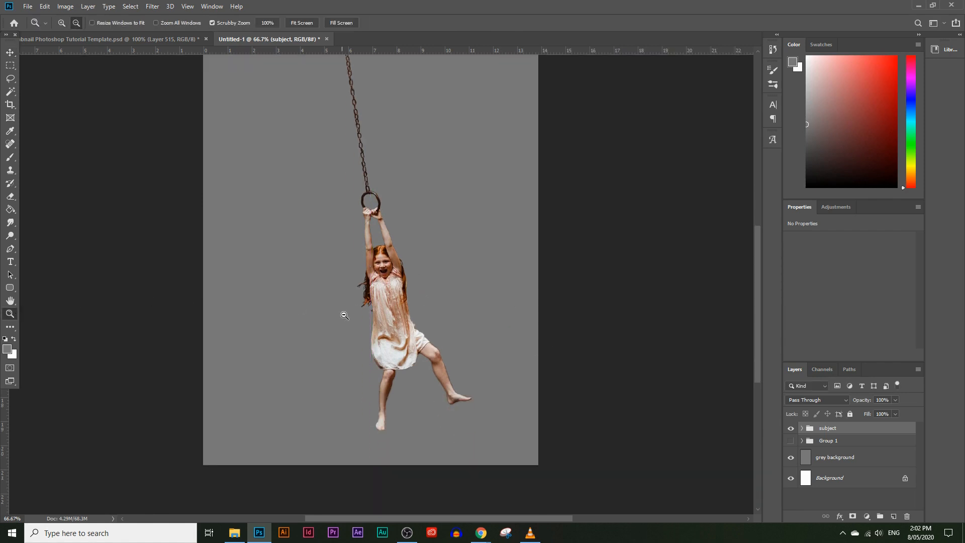
alt+click(347, 316)
scroll(437, 327, up, 2)
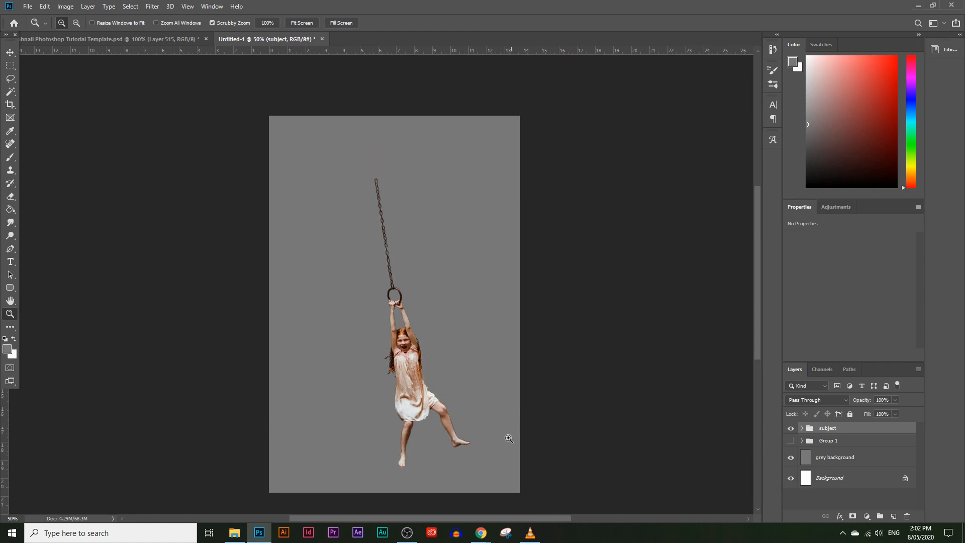
Switch to Chrome, compare the 24 Clouds and Cloud Brushes sets on Brusheezy, and request the free Cloud Brushes download, dismissing the account offer.
mouse_move(491, 538)
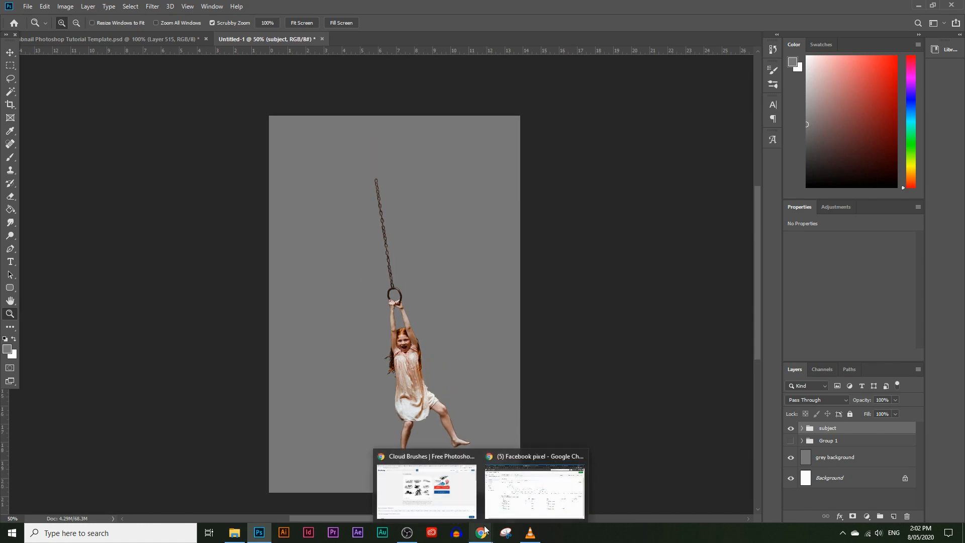
click(428, 490)
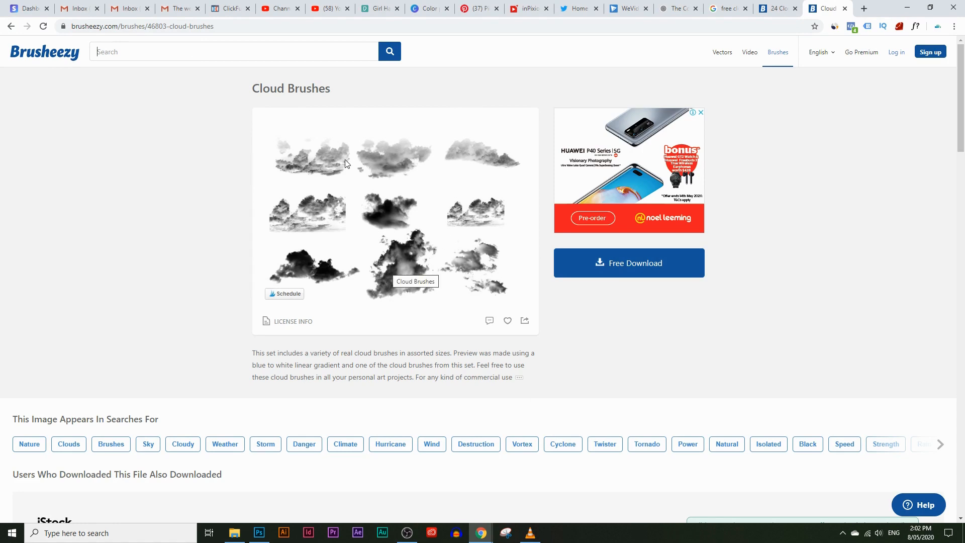
click(782, 8)
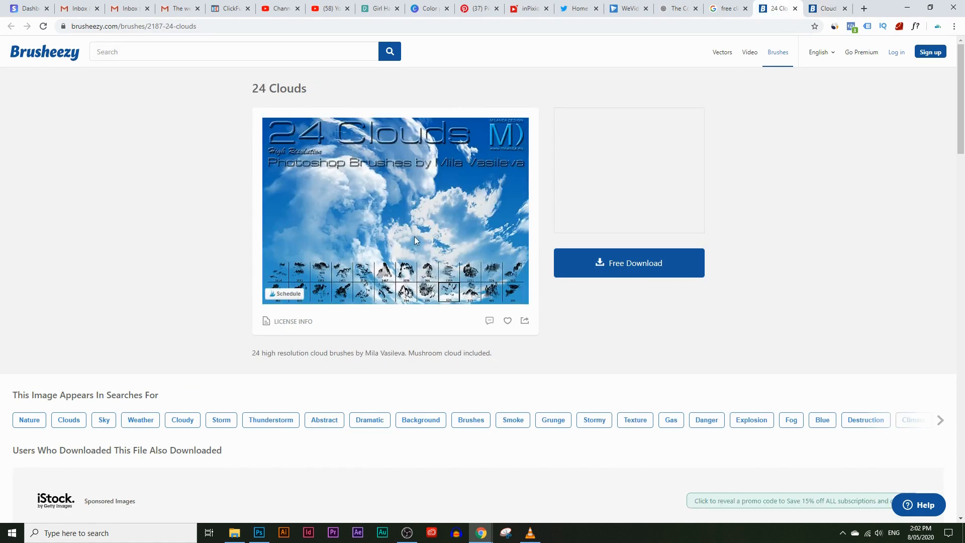
key(ctrl+Tab)
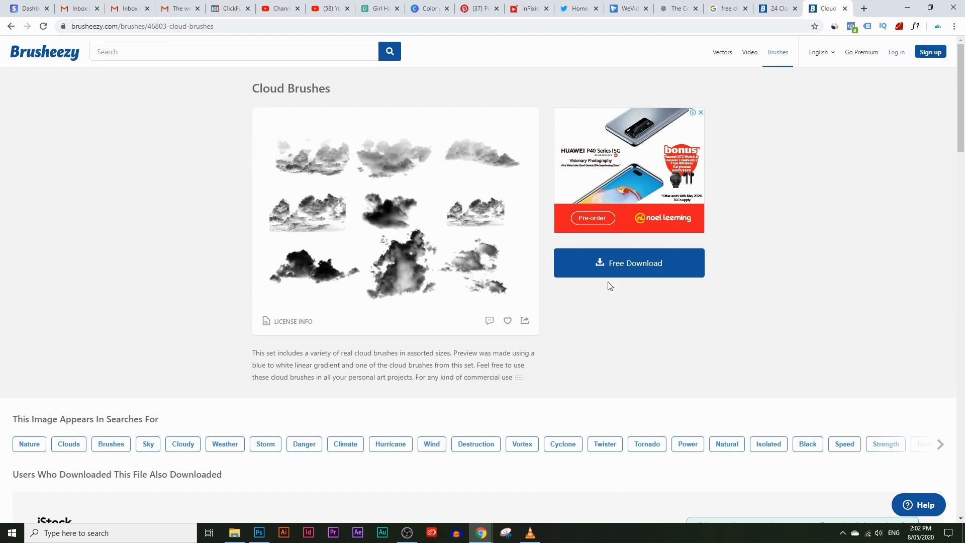
click(610, 278)
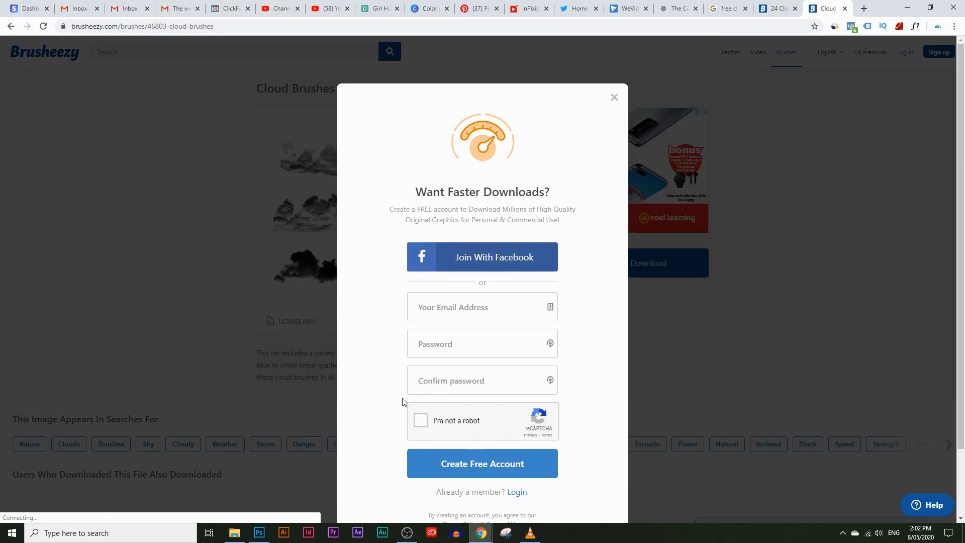
click(614, 98)
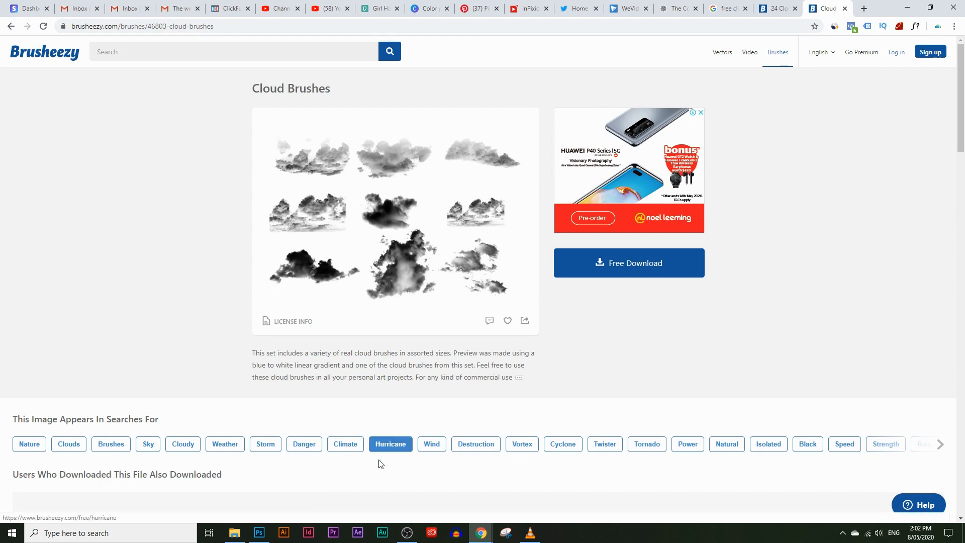
Return to Photoshop and choose the Cloud 4 preset from the "Cloud Brushes 0981" set for the Brush tool.
click(259, 533)
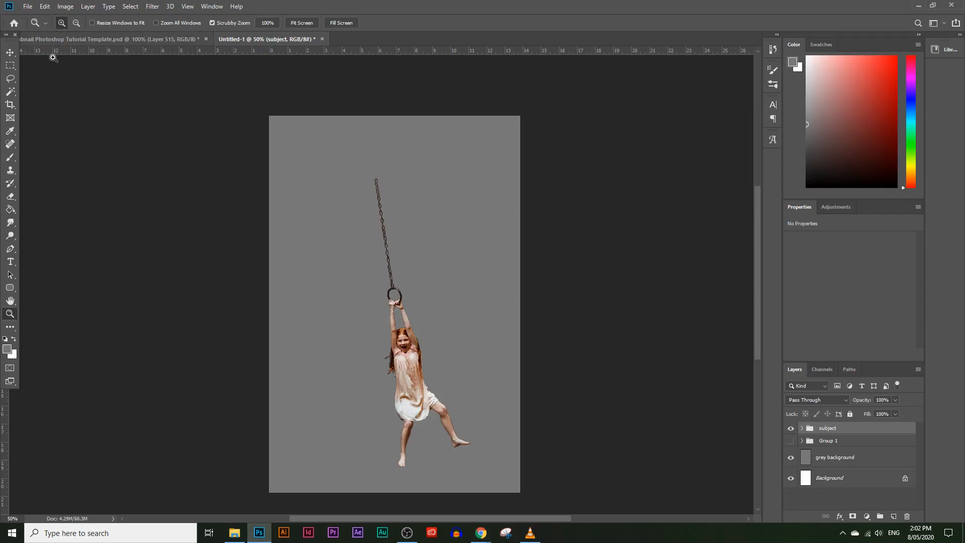
click(15, 154)
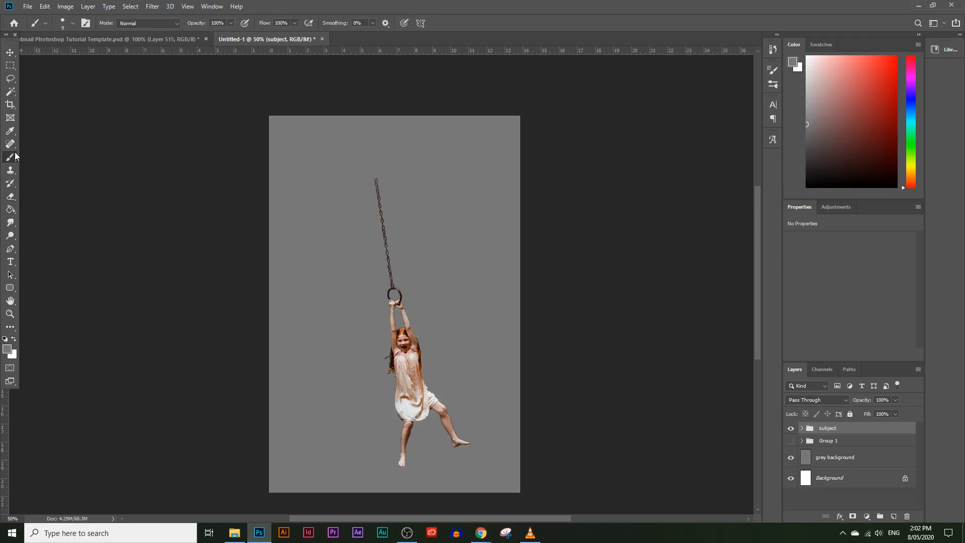
click(69, 26)
drag(124, 123, 123, 168)
scroll(60, 131, up, 3)
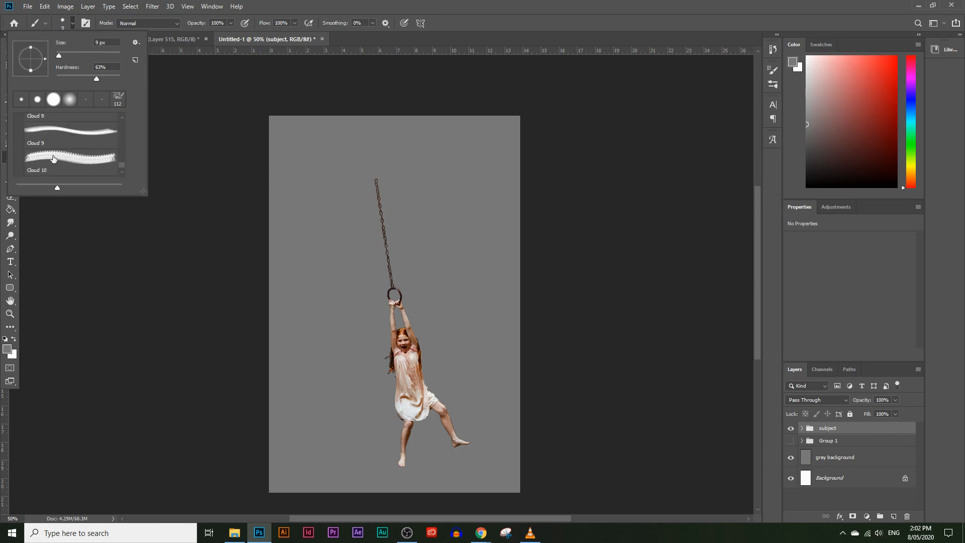
scroll(54, 159, up, 4)
scroll(50, 158, up, 5)
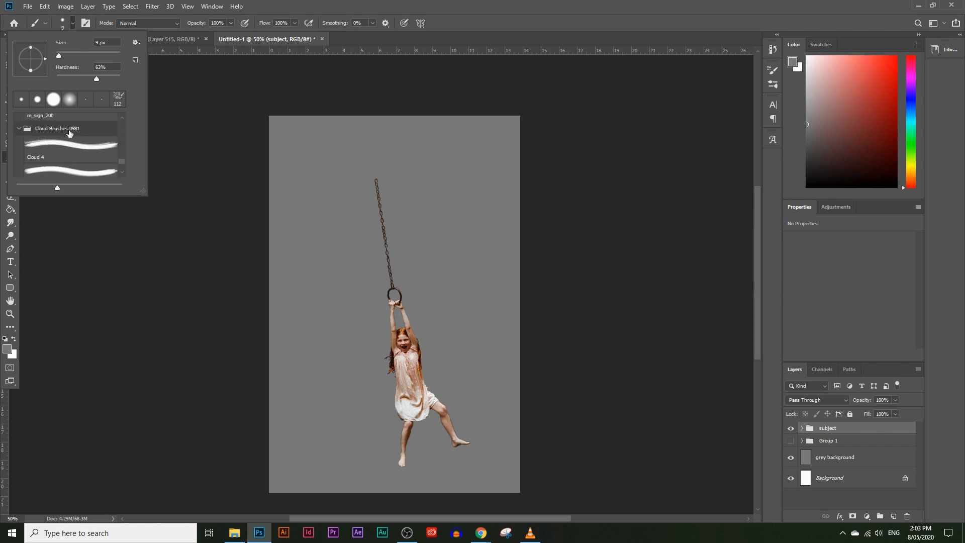
click(70, 148)
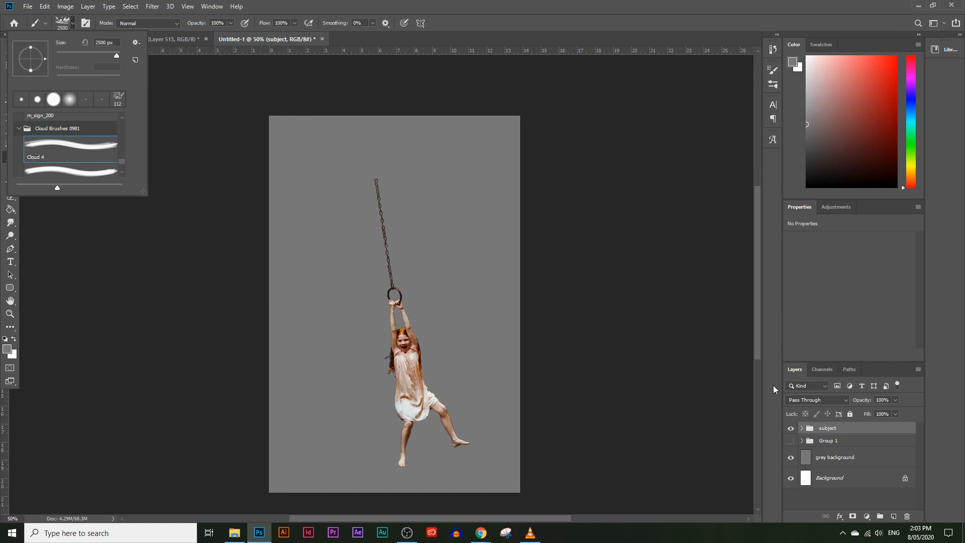
Add a new layer above the "subject" group and name it "cloud".
click(894, 516)
click(894, 516)
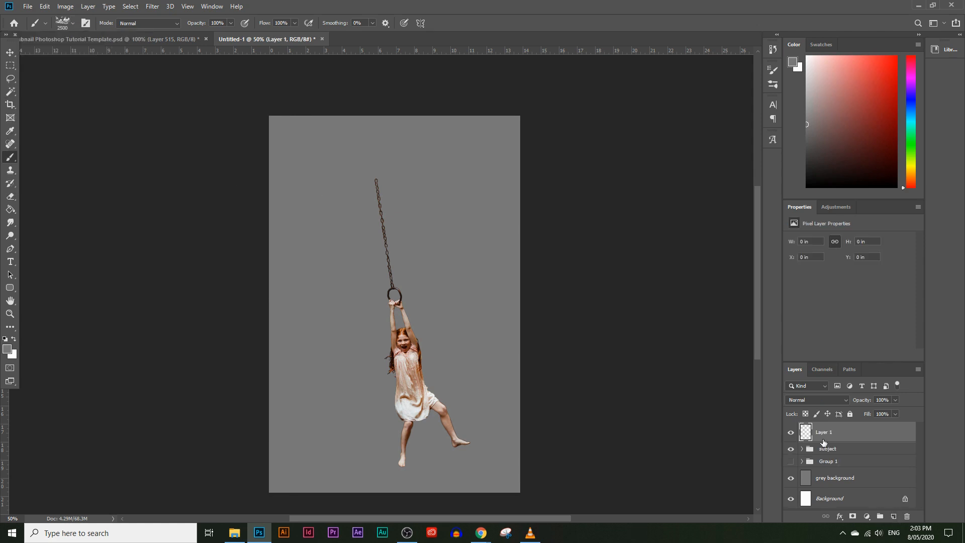
double_click(824, 433)
text(cloud)
key(Return)
Set the foreground colour to white.
click(7, 348)
drag(558, 245, 523, 178)
click(768, 184)
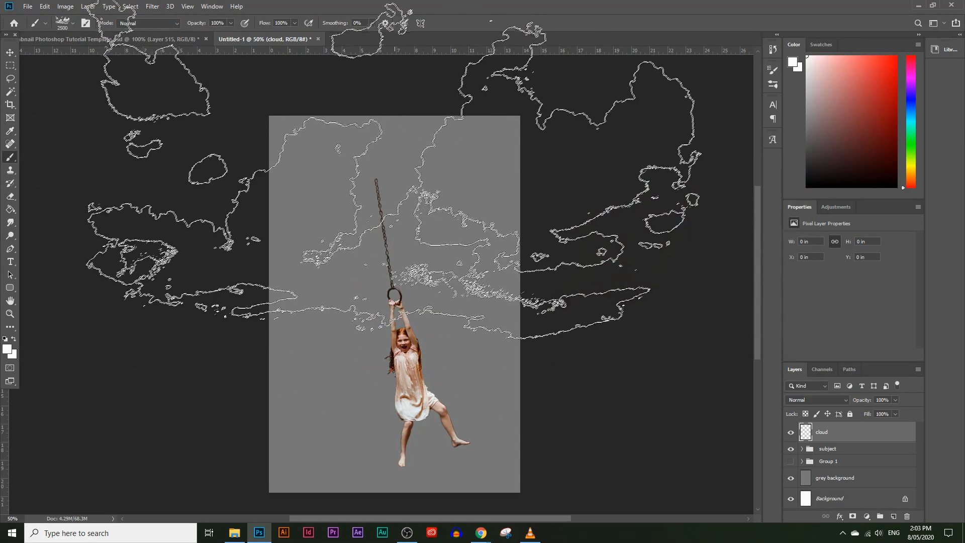
Shrink the Cloud 4 brush and stamp one white cloud about 9.7 in wide over the chain's upper end on the "cloud" layer.
key(bracketleft)
key(bracketleft)
key(bracketleft)
key(bracketleft)
key(bracketleft)
key(bracketleft)
key(bracketleft)
key(bracketleft)
key(bracketleft)
key(bracketleft)
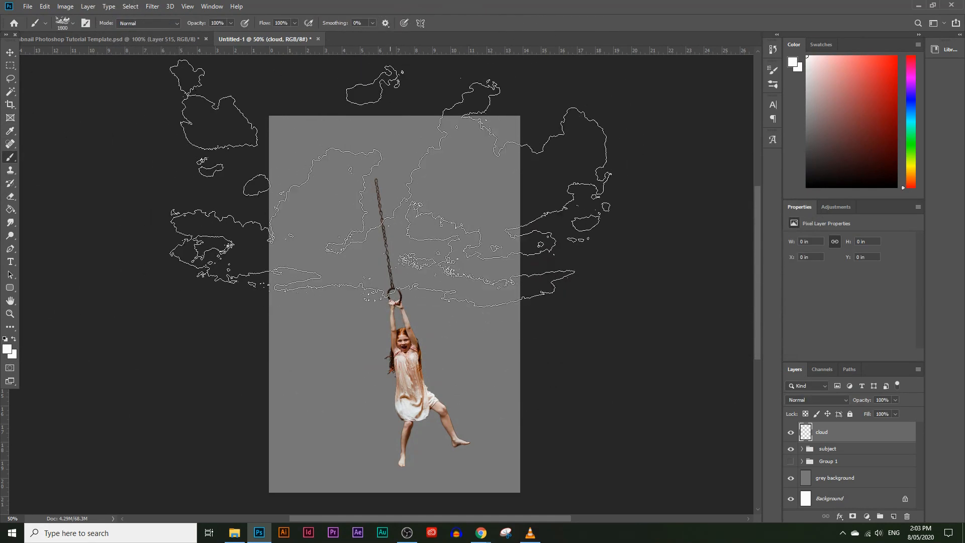
key(bracketleft)
key(bracketleft)
key(bracketleft)
key(bracketleft)
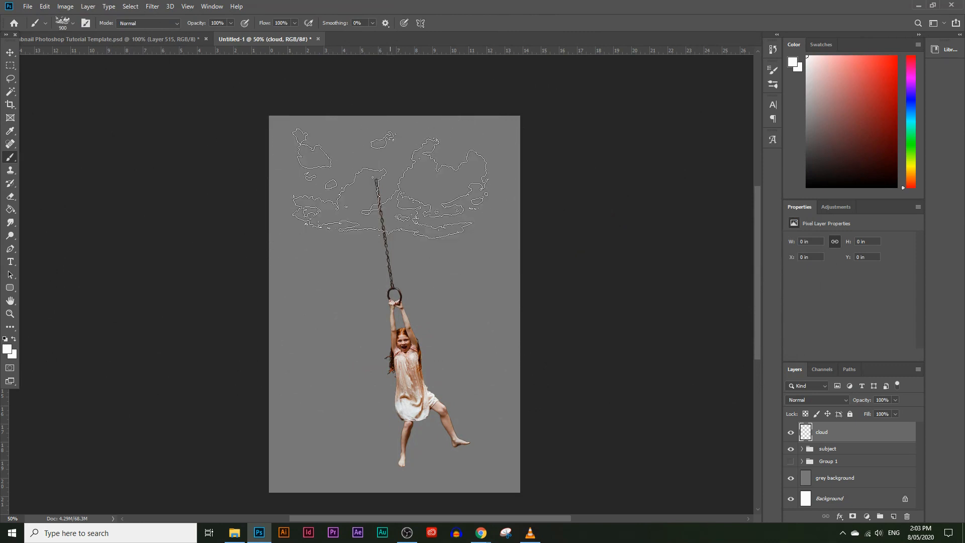
click(386, 178)
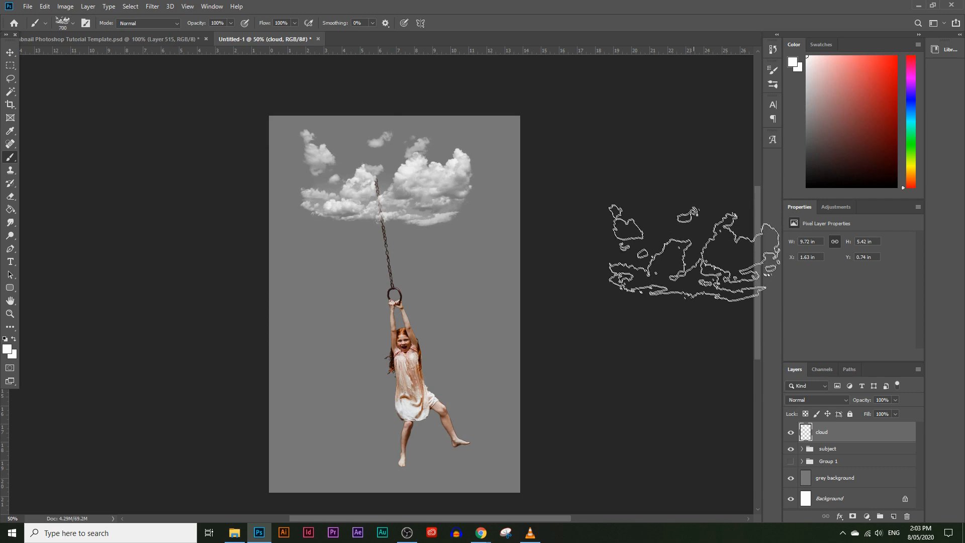
Hide the "cloud" layer and add a new layer above it named "cloud 2".
click(790, 433)
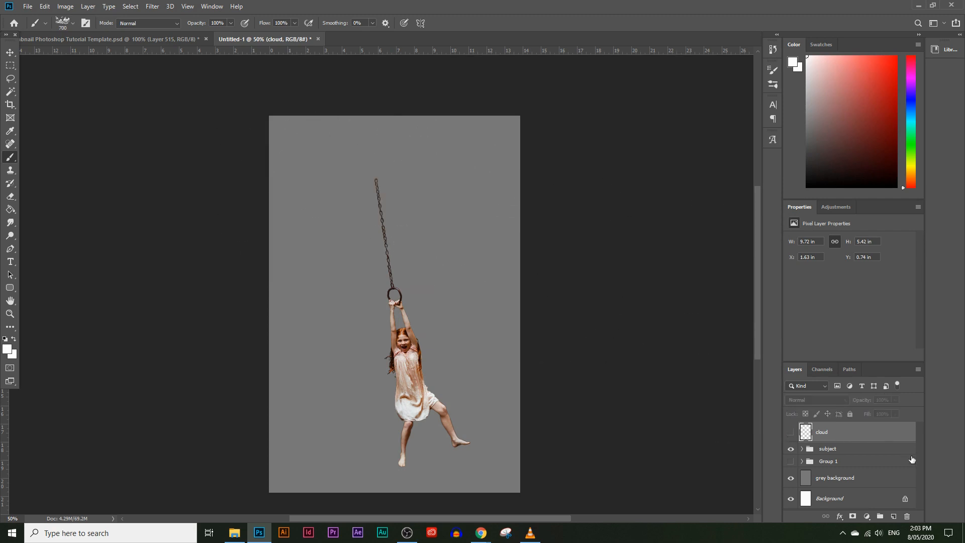
click(893, 515)
double_click(823, 432)
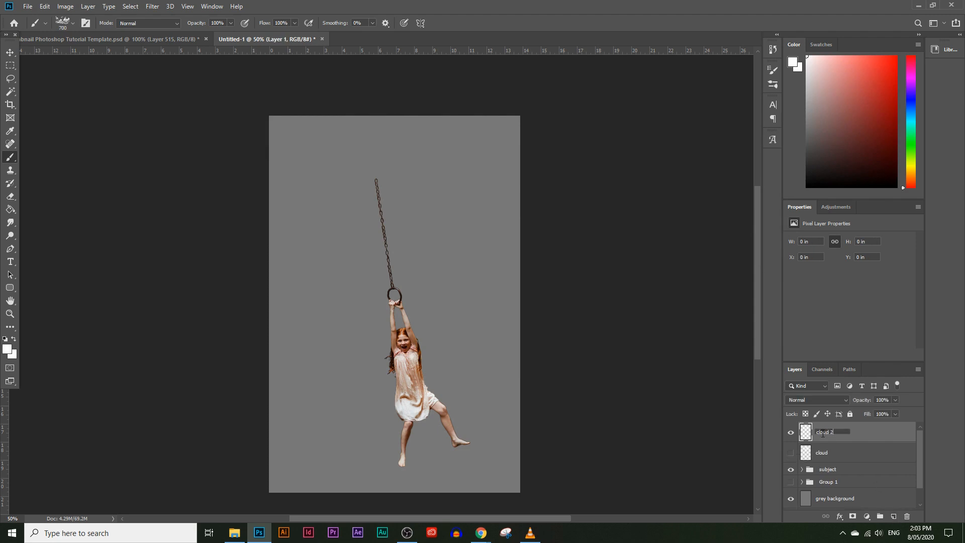
click(867, 455)
Choose the Cloud 5 brush preset and make the "cloud 2" layer active.
click(74, 22)
scroll(91, 152, down, 5)
click(91, 152)
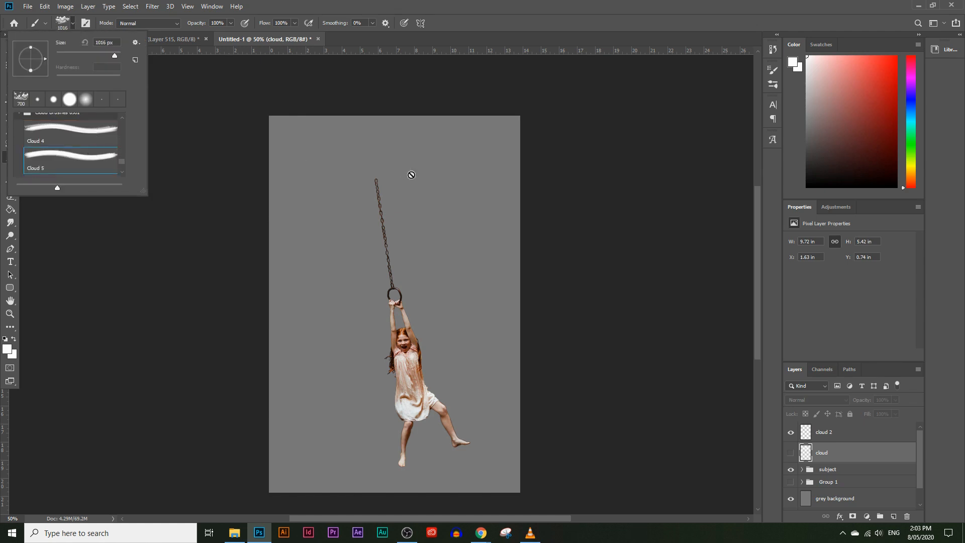
click(151, 168)
click(853, 436)
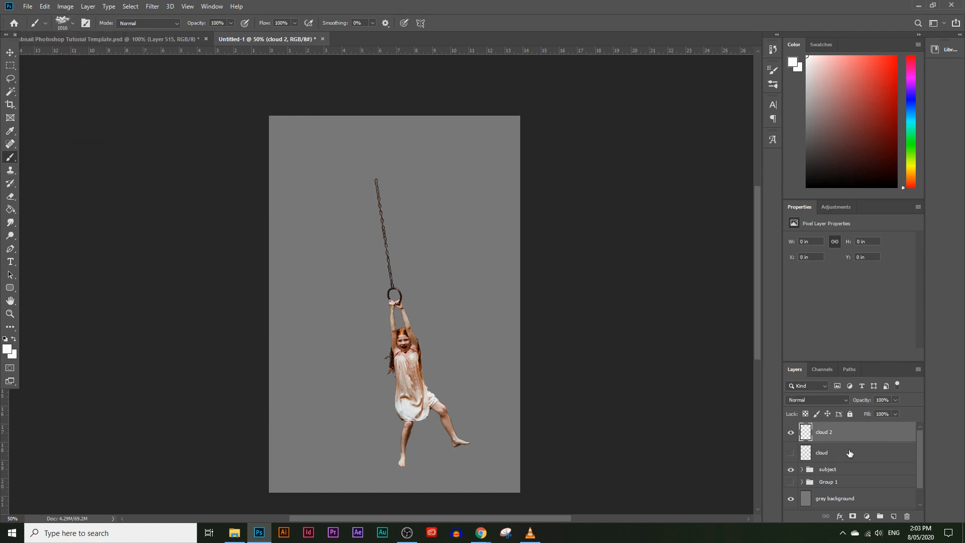
Stamp a Cloud 5 cloud about 11.1 in wide over the chain's upper end, and preview it together with the "cloud" layer.
key(bracketleft)
key(bracketleft)
key(bracketleft)
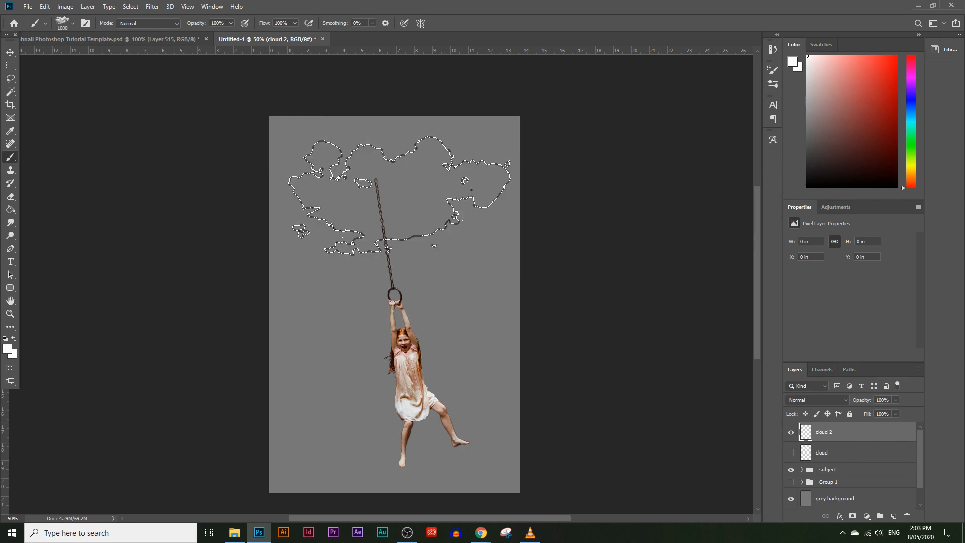
click(398, 193)
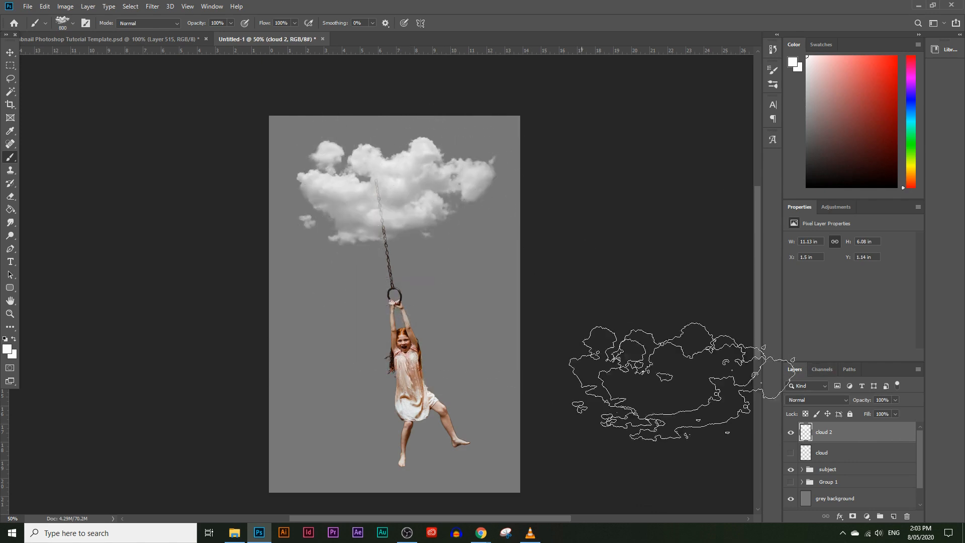
click(789, 454)
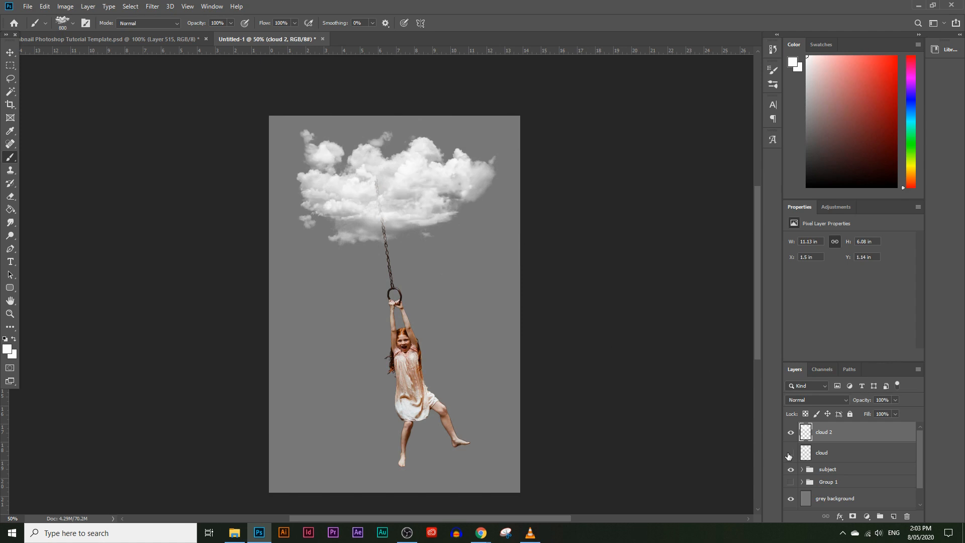
click(790, 454)
Choose the Cloud 6 brush preset and reduce its size to 800 px.
click(73, 23)
scroll(94, 142, down, 1)
click(90, 156)
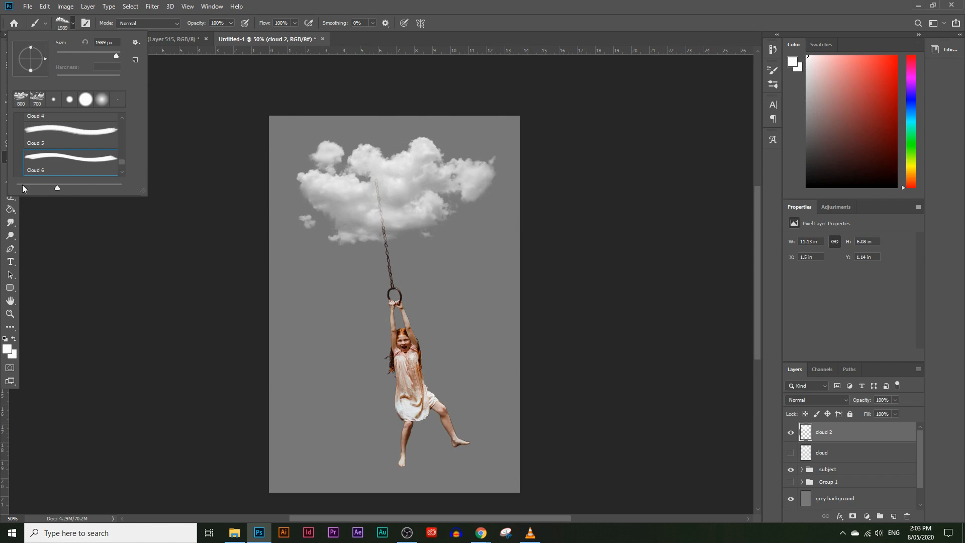
key(Return)
key(bracketleft)
key(bracketleft)
key(bracketleft)
key(bracketleft)
key(bracketleft)
key(bracketleft)
key(bracketleft)
key(bracketleft)
key(bracketleft)
key(bracketleft)
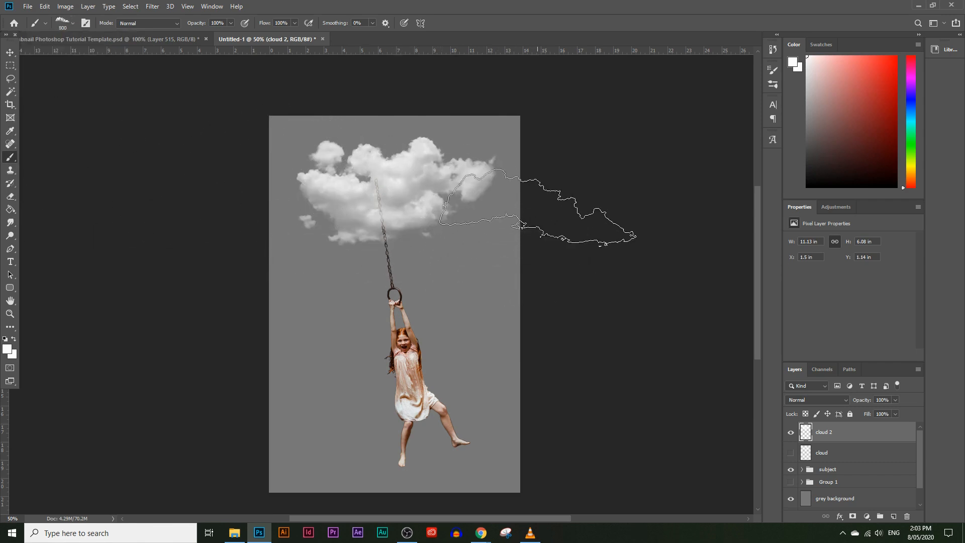
Hide the "cloud 2" layer and stamp a Cloud 6 cloud about 11.1 in wide over the chain's upper end on a new layer.
click(540, 205)
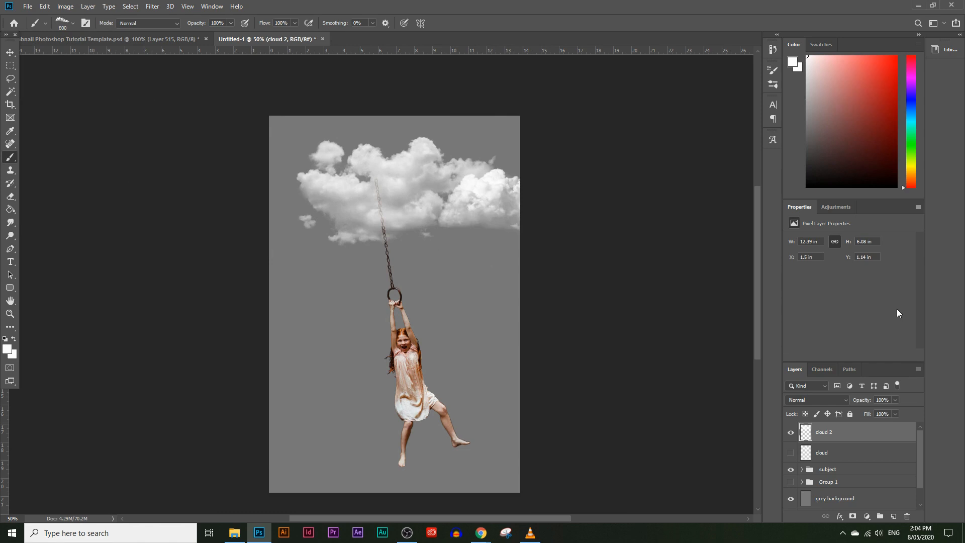
key(ctrl+z)
click(792, 432)
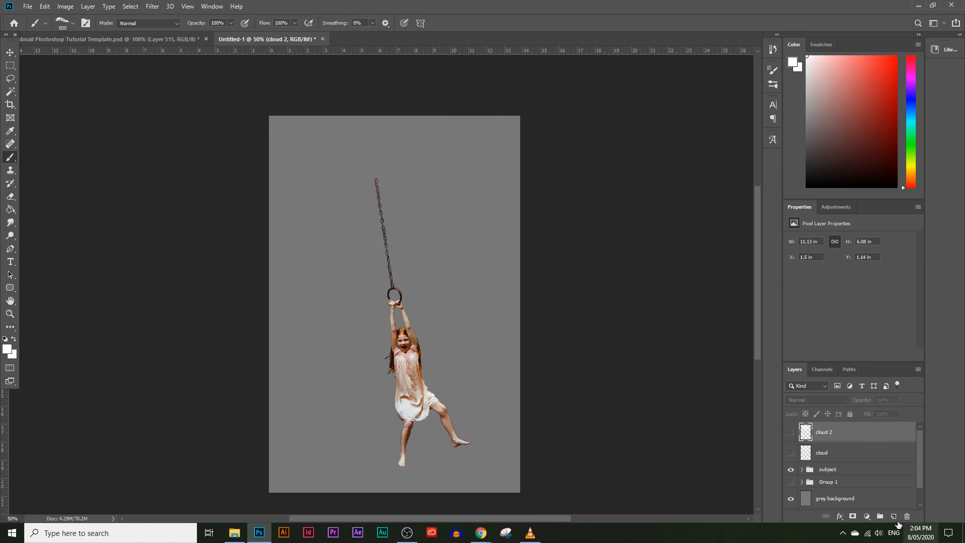
click(894, 516)
click(388, 169)
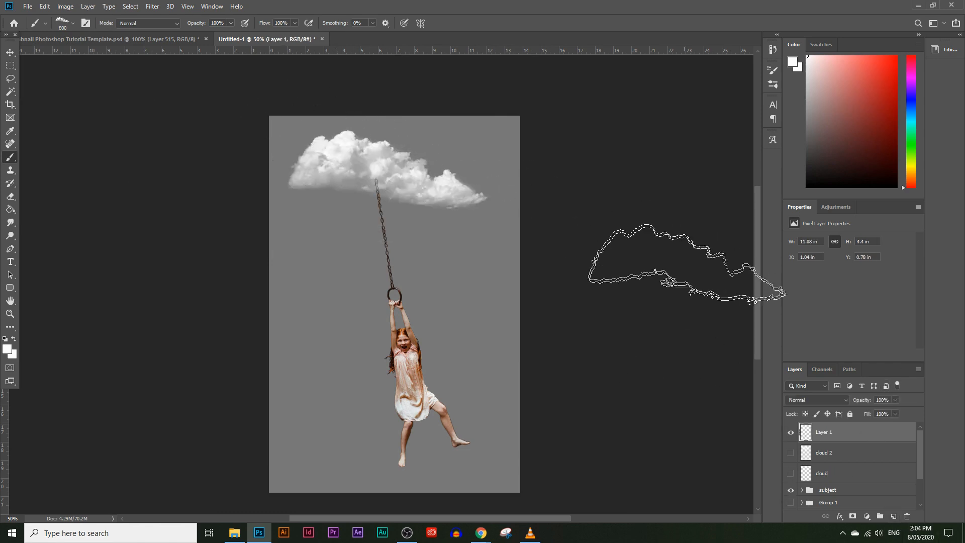
Hide Layer 1 with the Cloud 6 stamp and show the "cloud 2" layer.
click(790, 432)
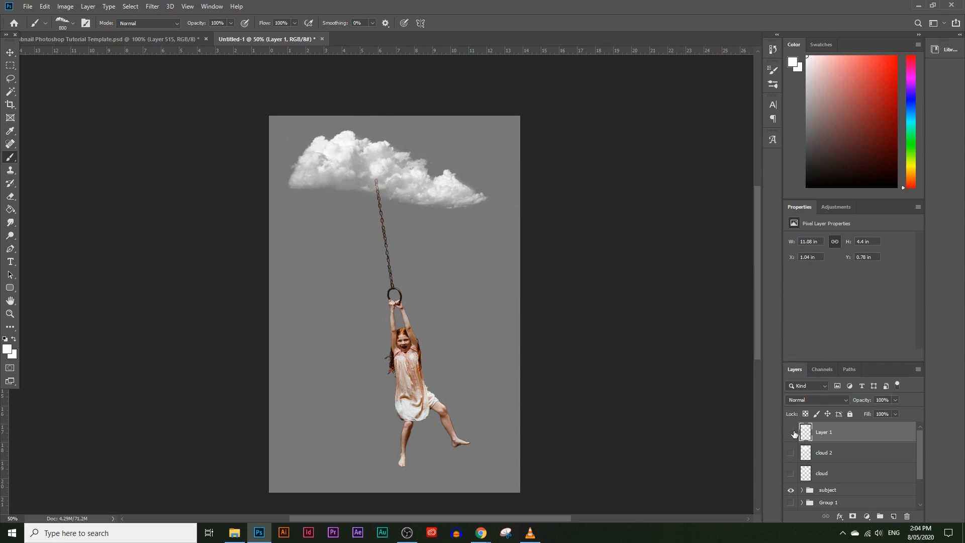
click(791, 453)
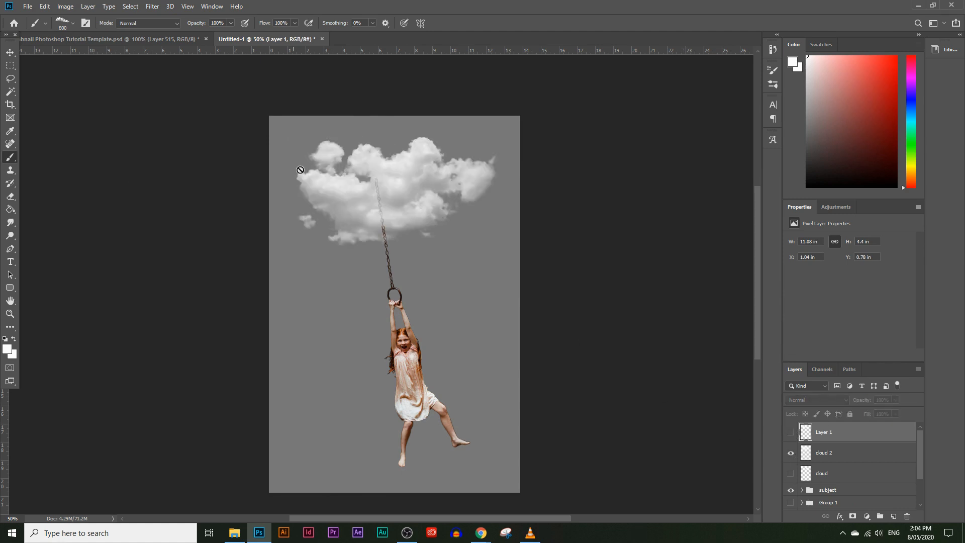
Choose the cloud brush preset that follows Cloud 6 and add a new layer for it.
click(74, 26)
scroll(106, 134, down, 3)
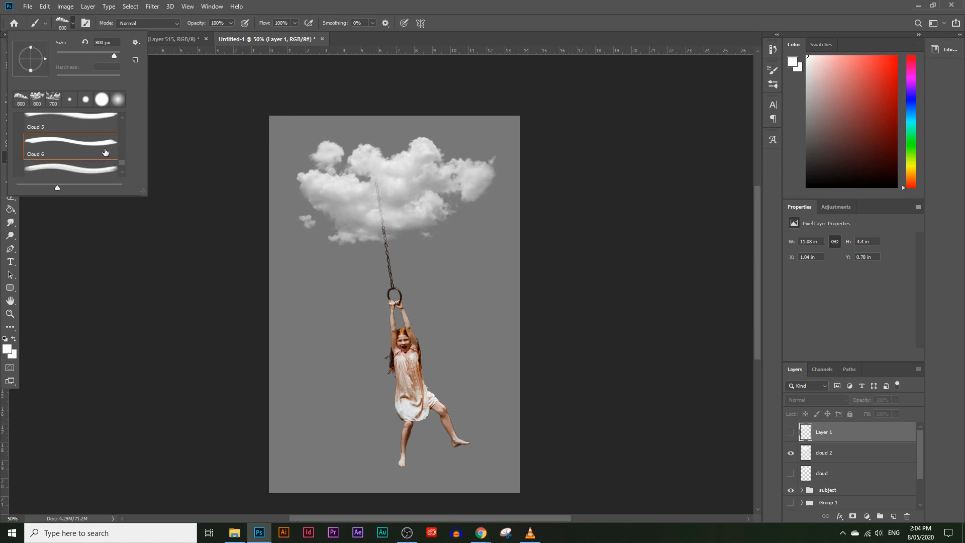
click(71, 151)
click(311, 213)
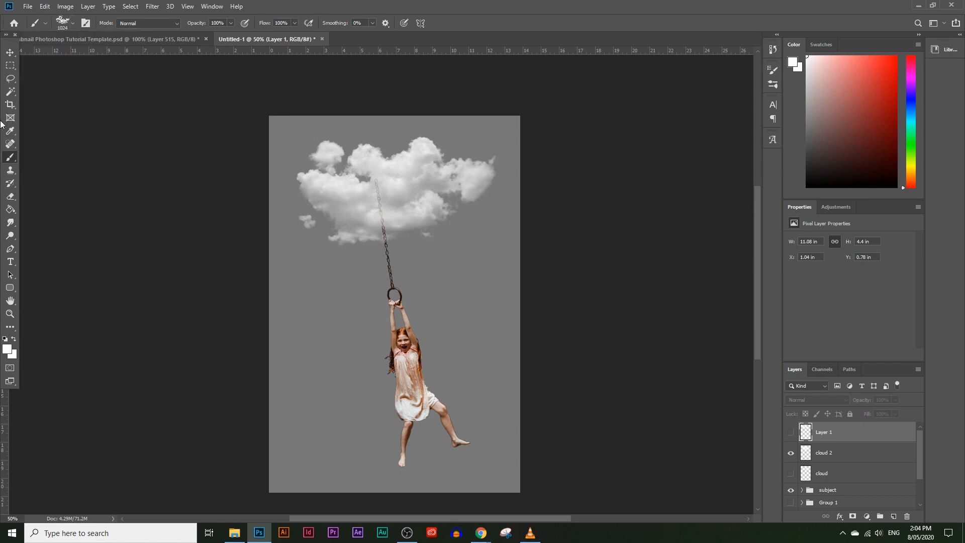
click(893, 516)
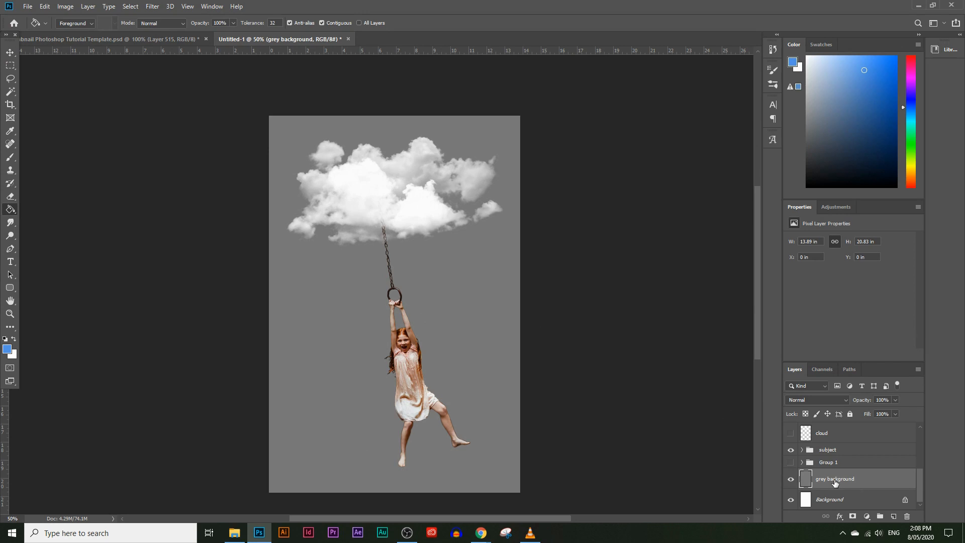
Fill the "grey background" layer with the sky blue #5192e3 using the Paint Bucket tool.
click(5, 350)
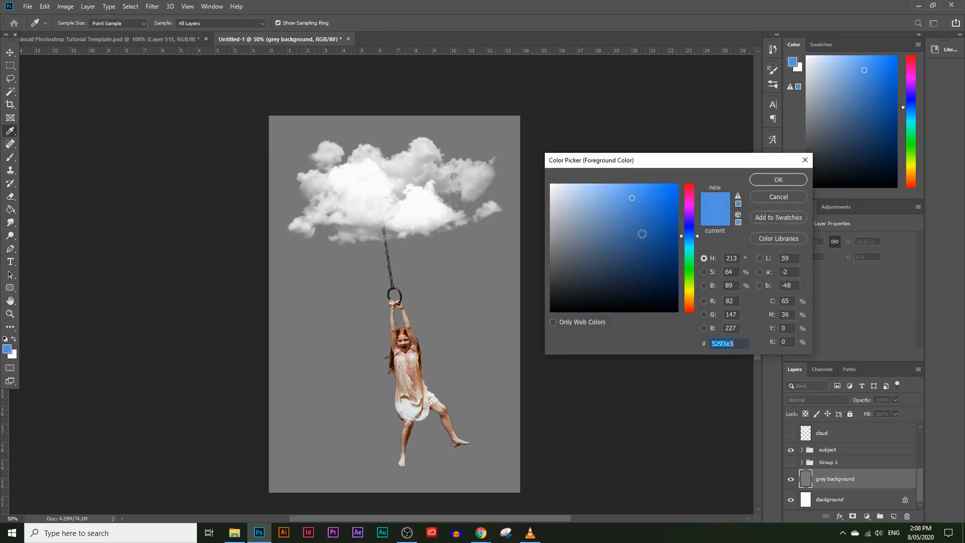
click(632, 199)
click(779, 180)
key(g)
click(463, 316)
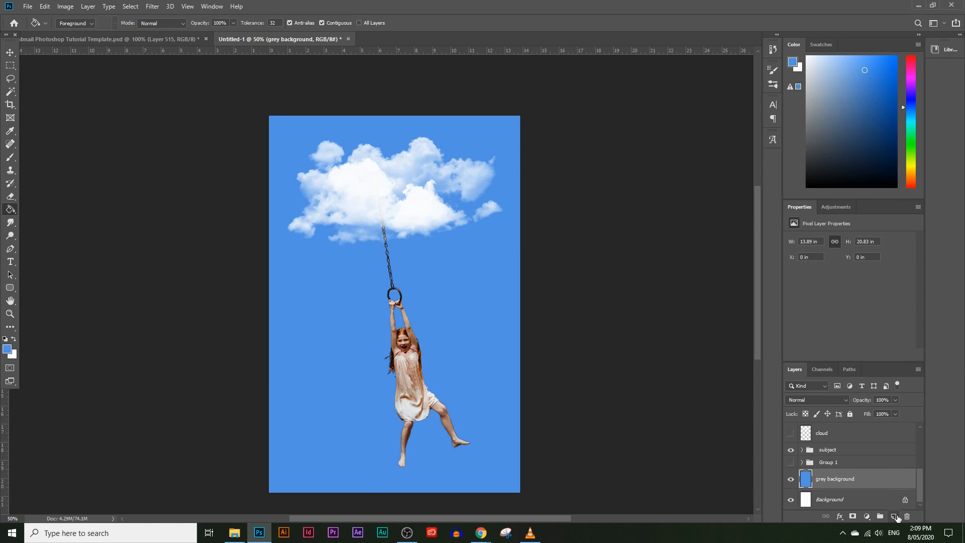
Add a new layer above "grey background" and name it "blue gradient".
click(894, 517)
double_click(832, 479)
text(blue or)
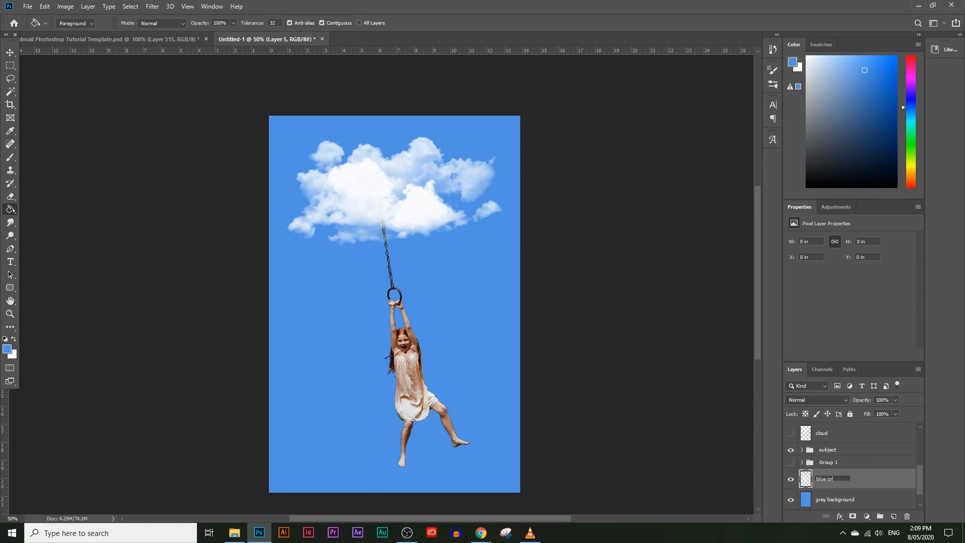
key(Return)
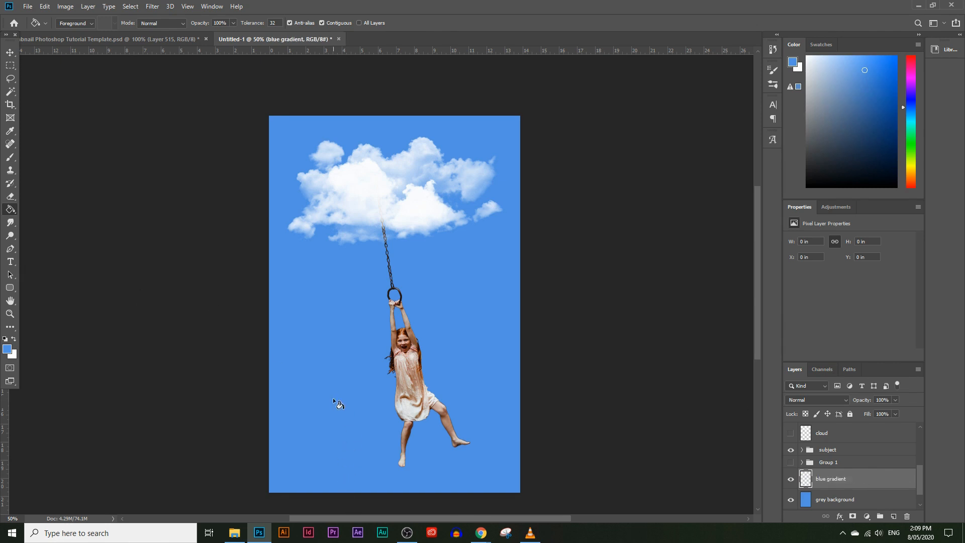
Set the foreground to dark blue #325f97 and draw a linear gradient from the canvas bottom to its top on the "blue gradient" layer.
right_click(10, 209)
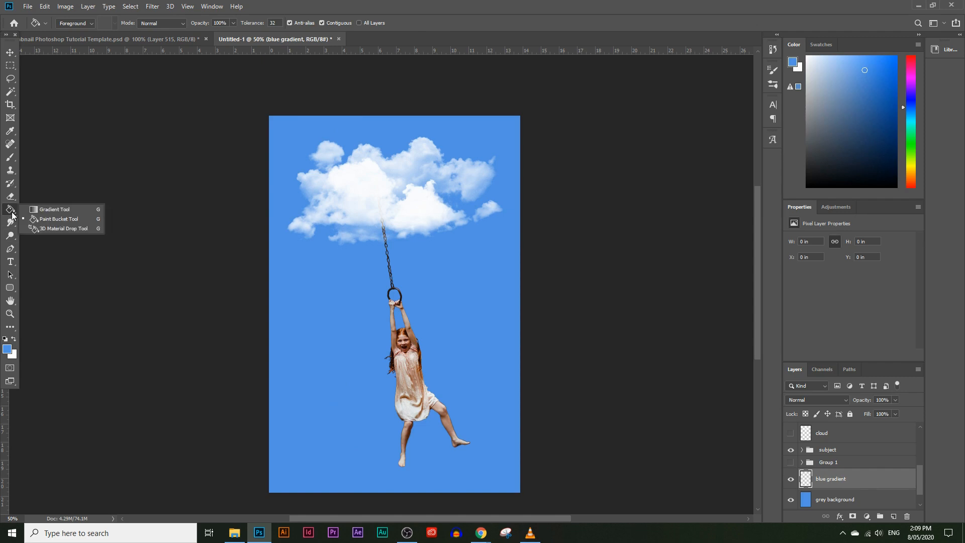
click(41, 210)
click(7, 349)
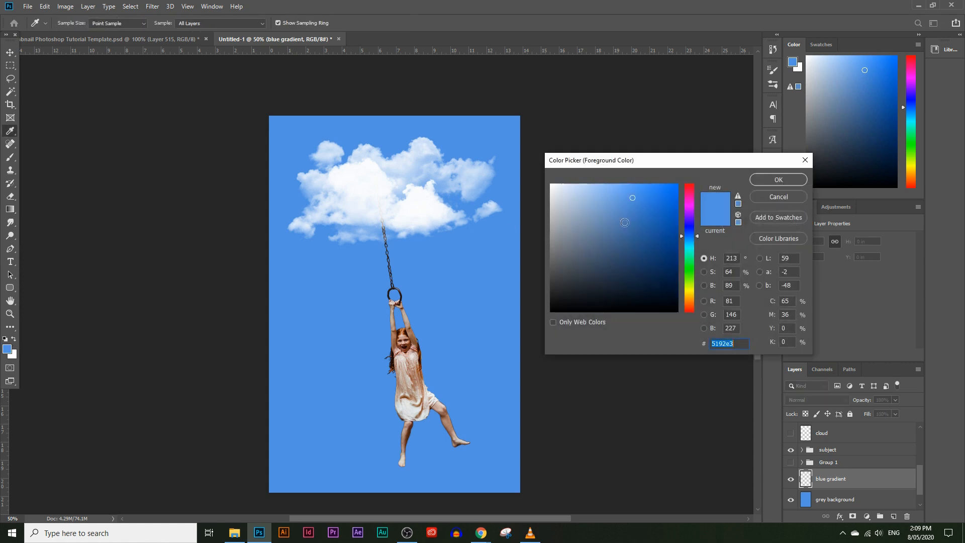
click(637, 236)
drag(637, 236, 636, 236)
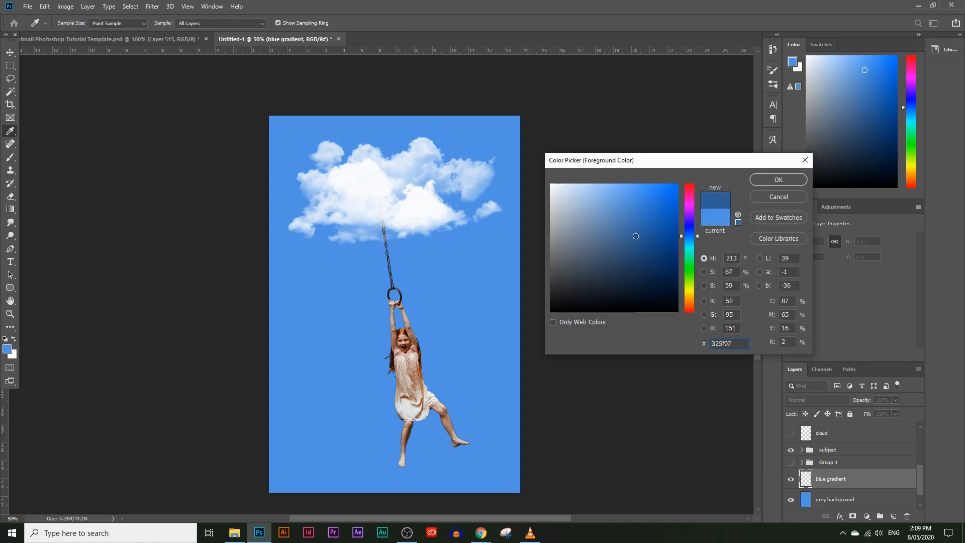
click(778, 180)
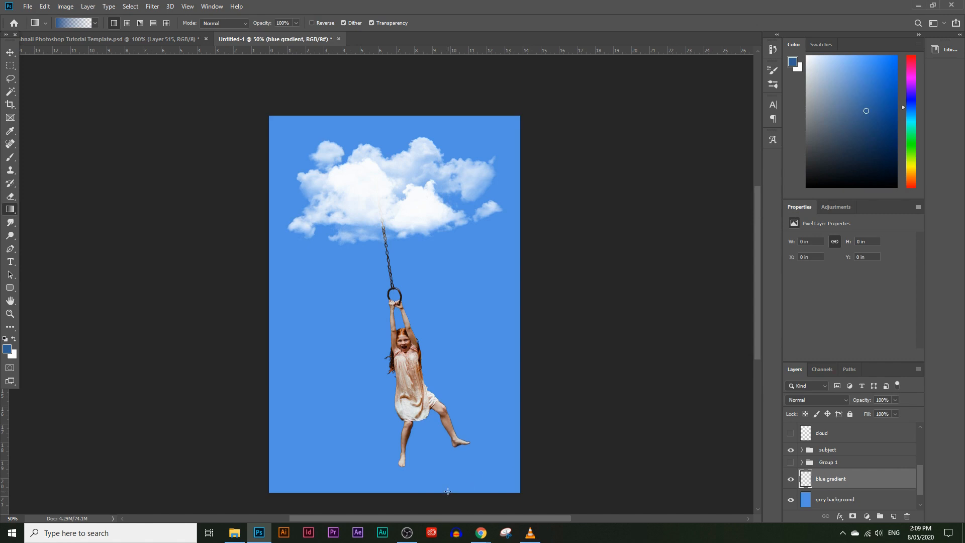
drag(423, 304, 411, 158)
drag(406, 113, 407, 111)
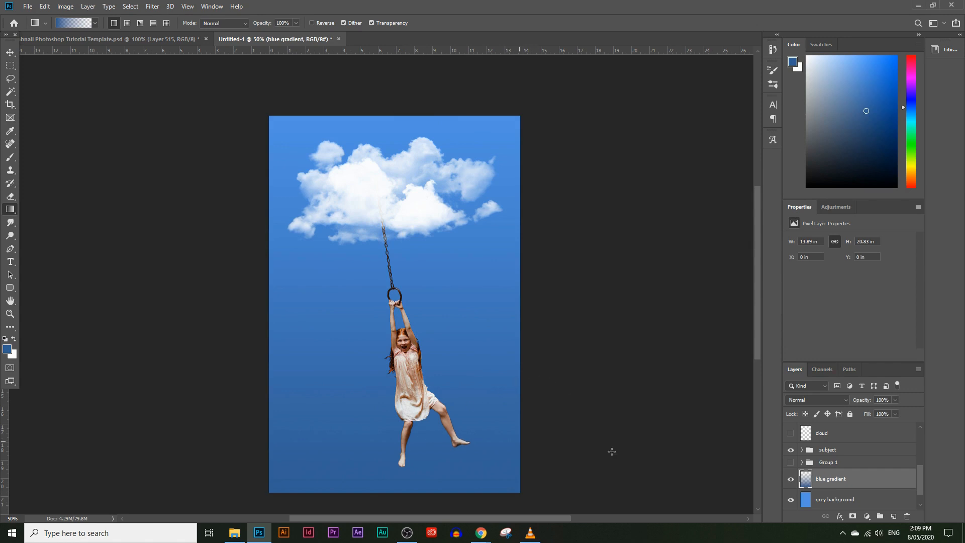
Lower the "blue gradient" layer's opacity to 58%.
click(895, 400)
drag(898, 411, 887, 412)
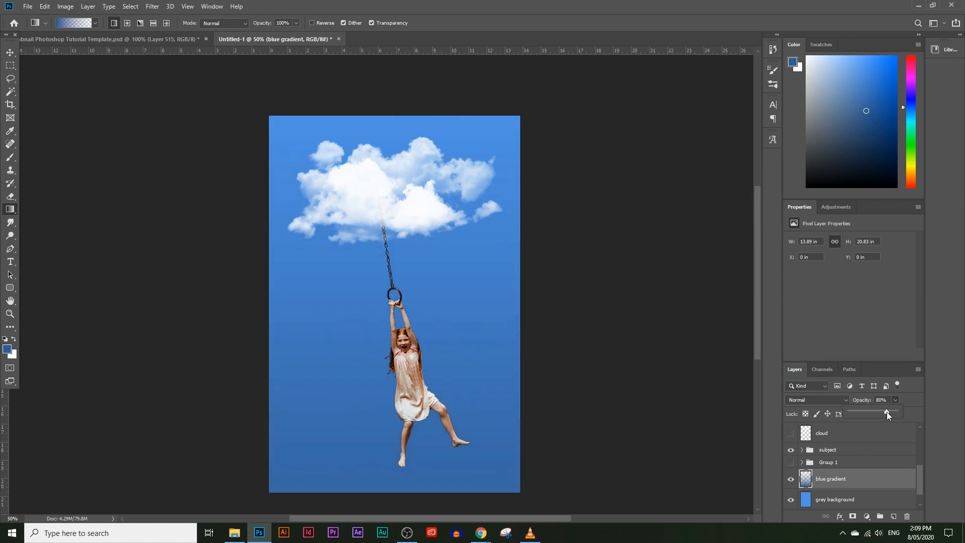
click(796, 488)
click(896, 400)
drag(894, 412, 887, 415)
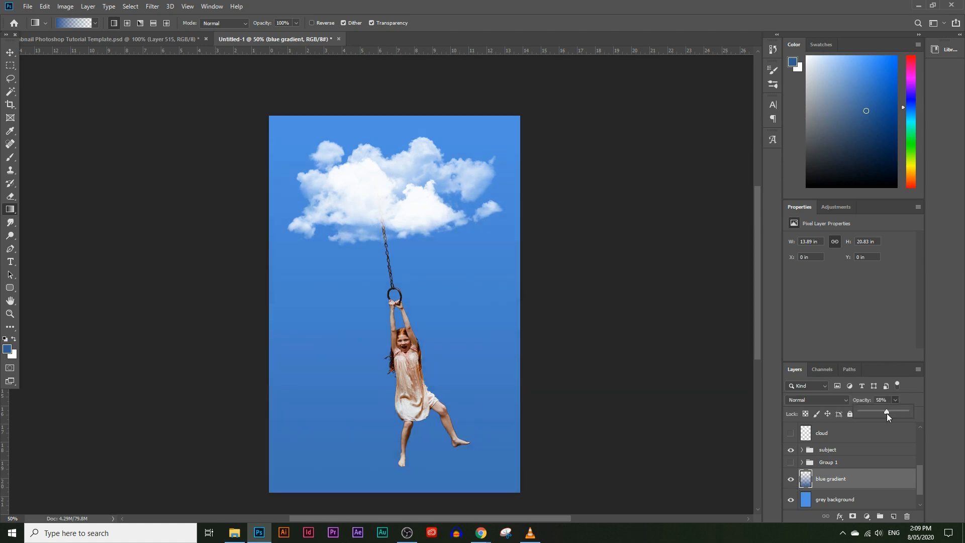